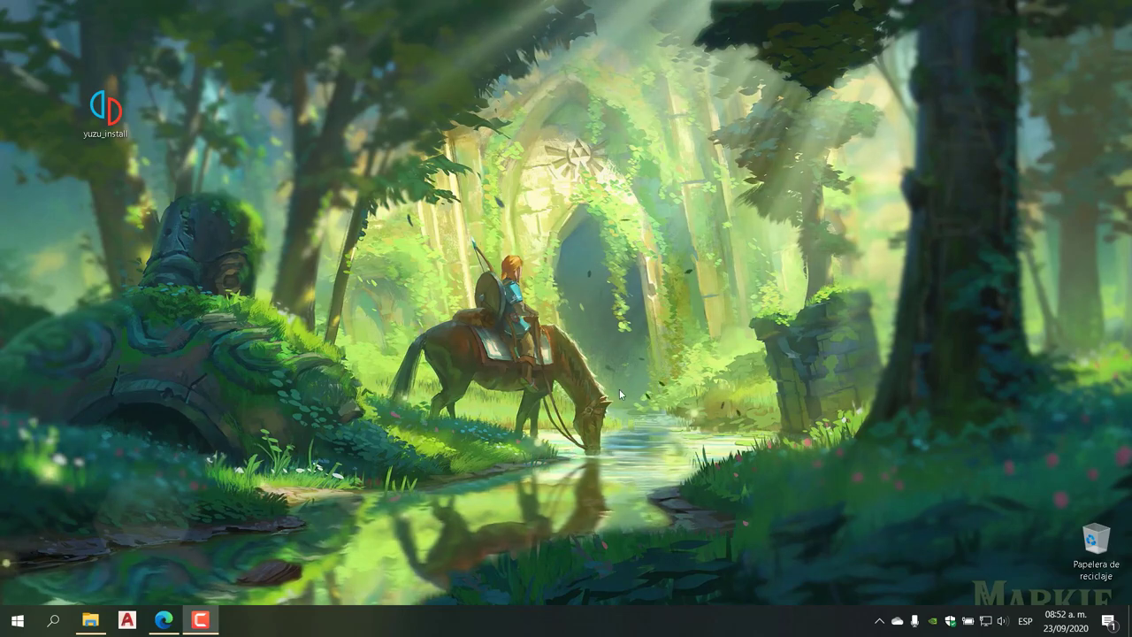
- Switch to the web browser, download the Windows x64 installer from the yuzu site's downloads page, and minimize the browser
{"action": "left_click", "coordinate": [168, 621]}
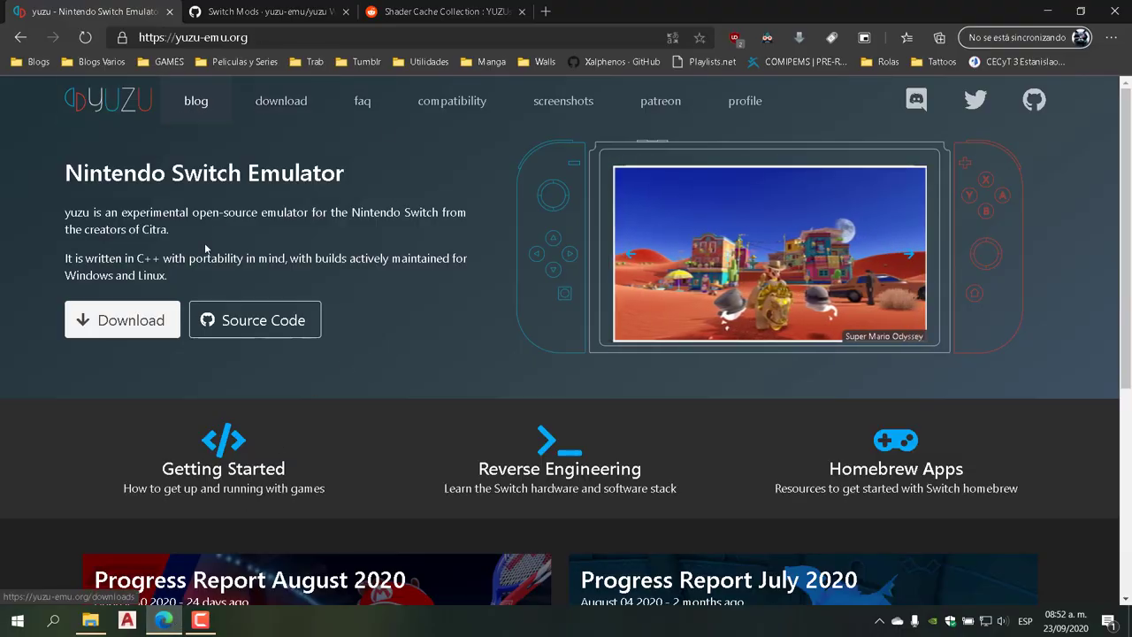
{"action": "left_click", "coordinate": [121, 322]}
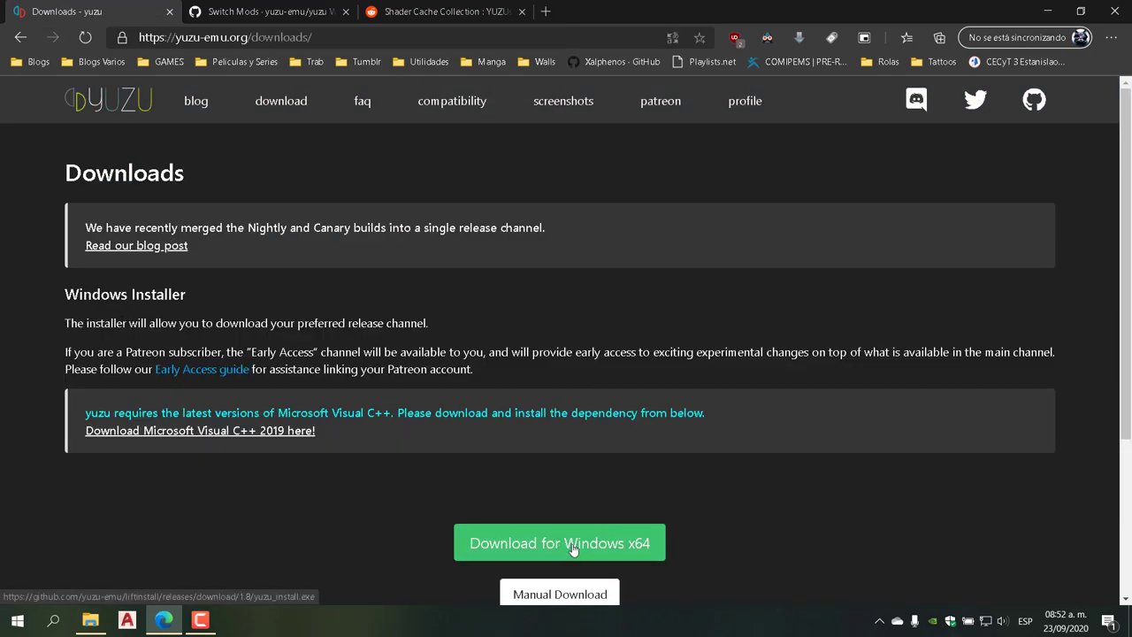
{"action": "left_click", "coordinate": [569, 550]}
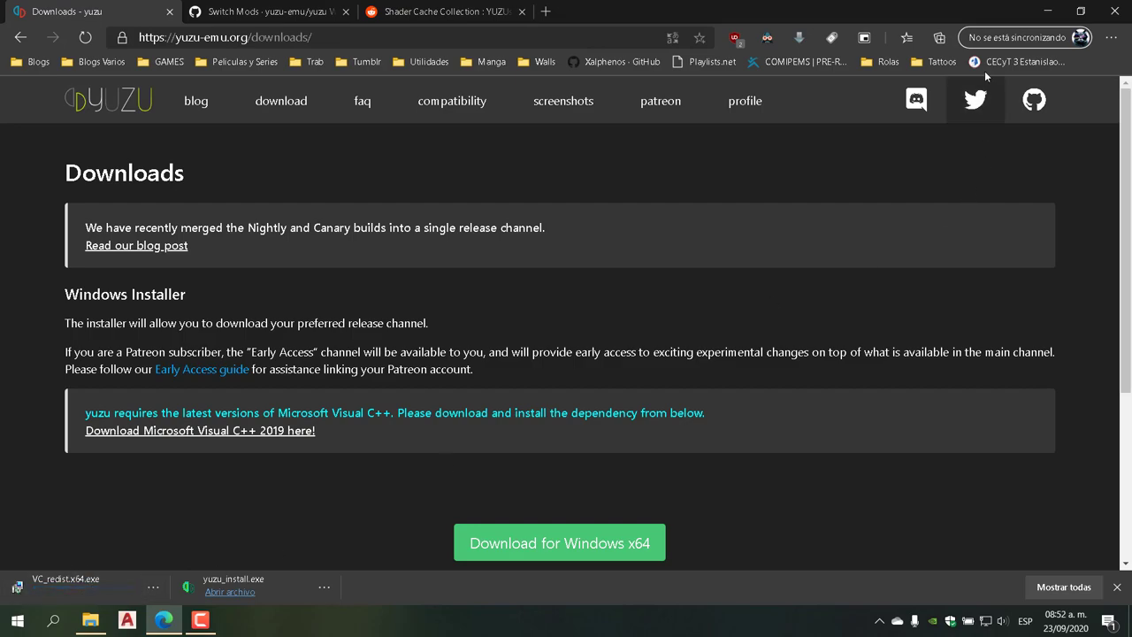
{"action": "left_click", "coordinate": [1046, 13]}
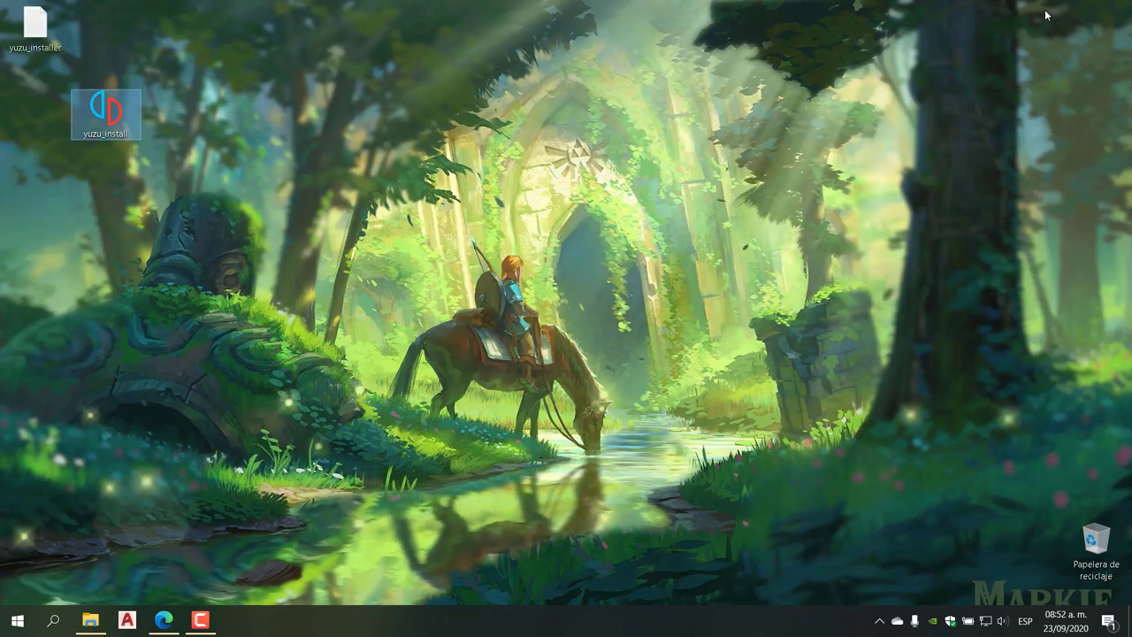
- Launch yuzu_install from the desktop and choose to modify the existing installation
{"action": "double_click", "coordinate": [106, 111]}
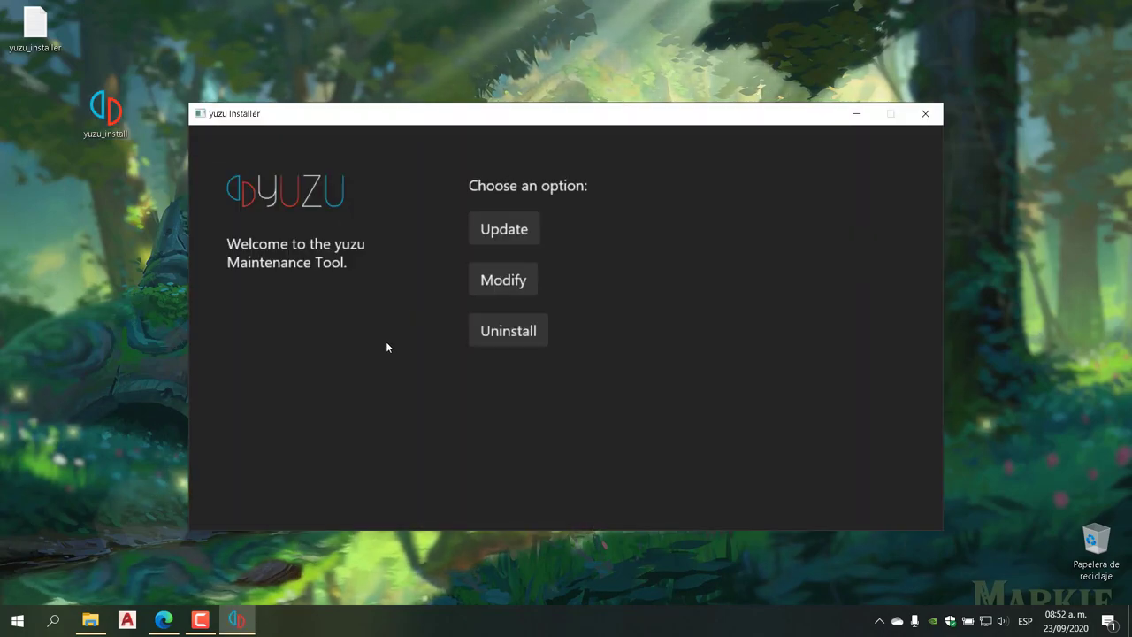
{"action": "left_click", "coordinate": [504, 281]}
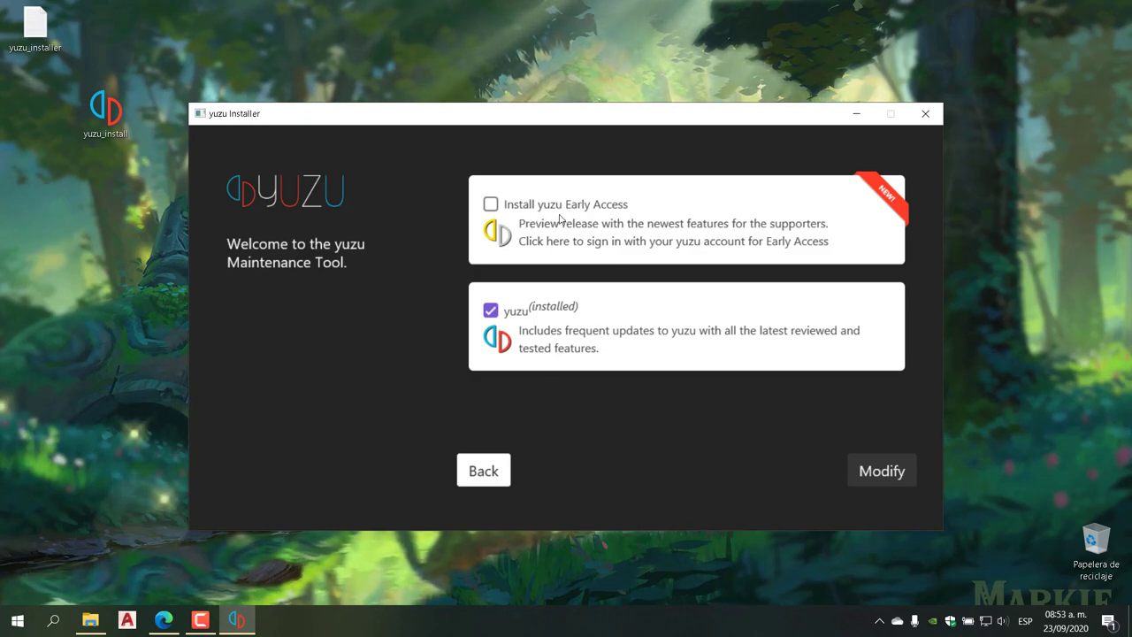
{"action": "left_click", "coordinate": [491, 206]}
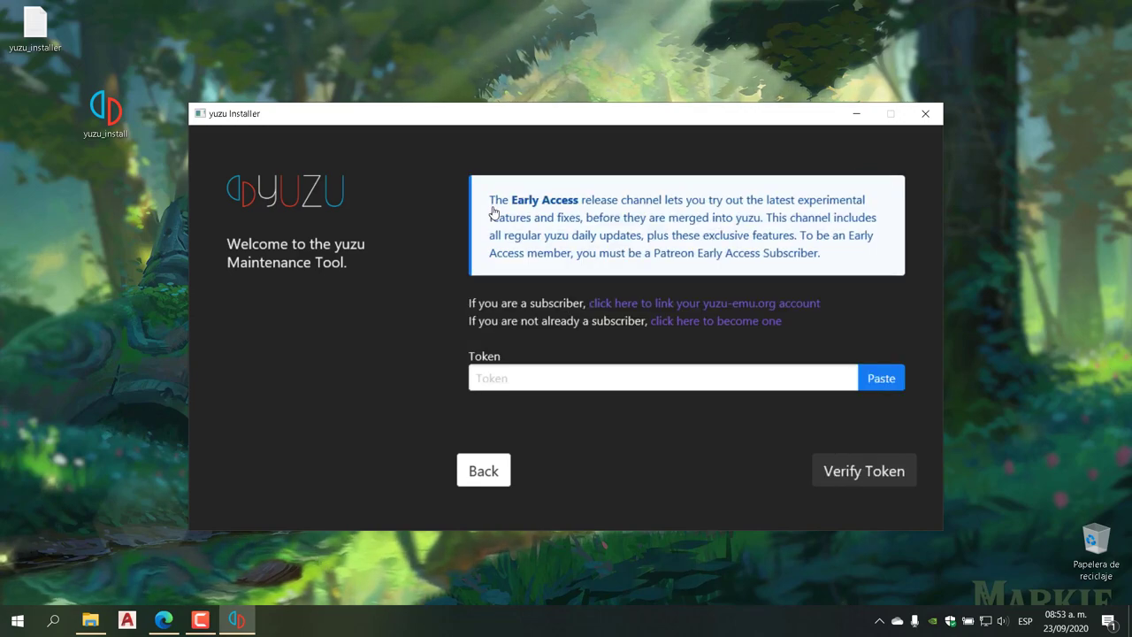
{"action": "left_click", "coordinate": [539, 379]}
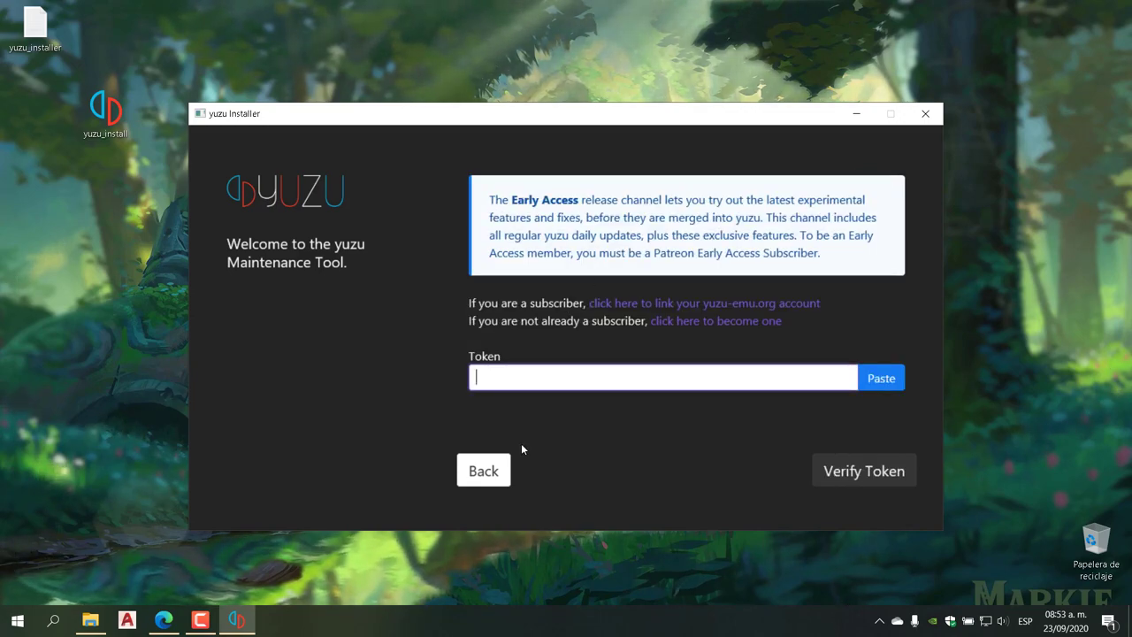
{"action": "left_click", "coordinate": [486, 470]}
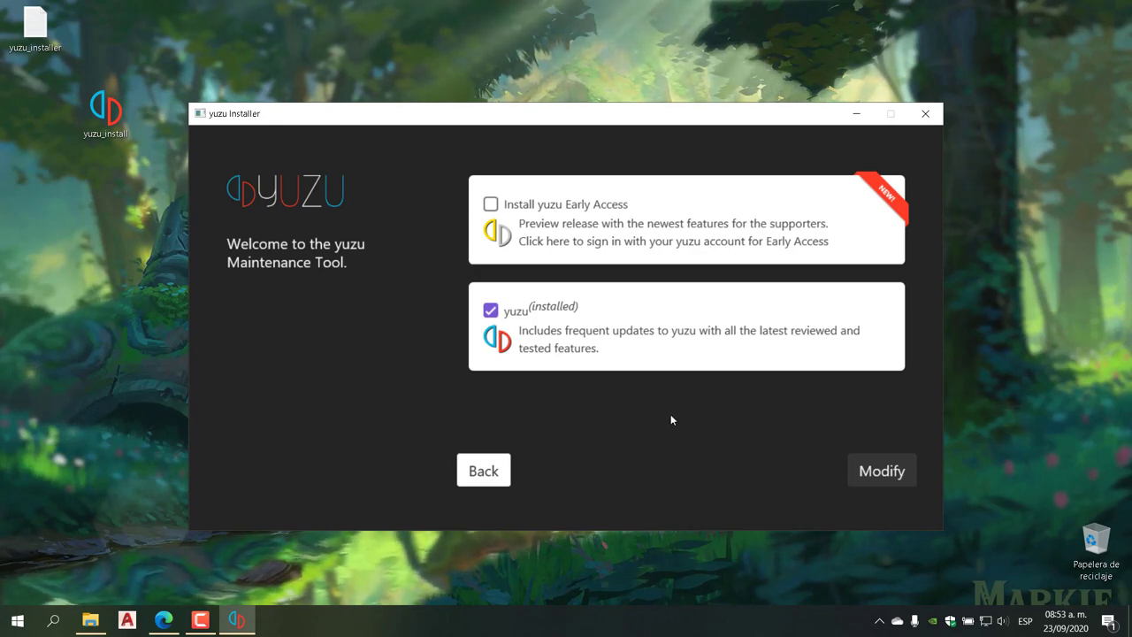
- Finish installing the regular yuzu release without Early Access, and launch yuzu from its desktop shortcut
{"action": "left_click", "coordinate": [880, 486]}
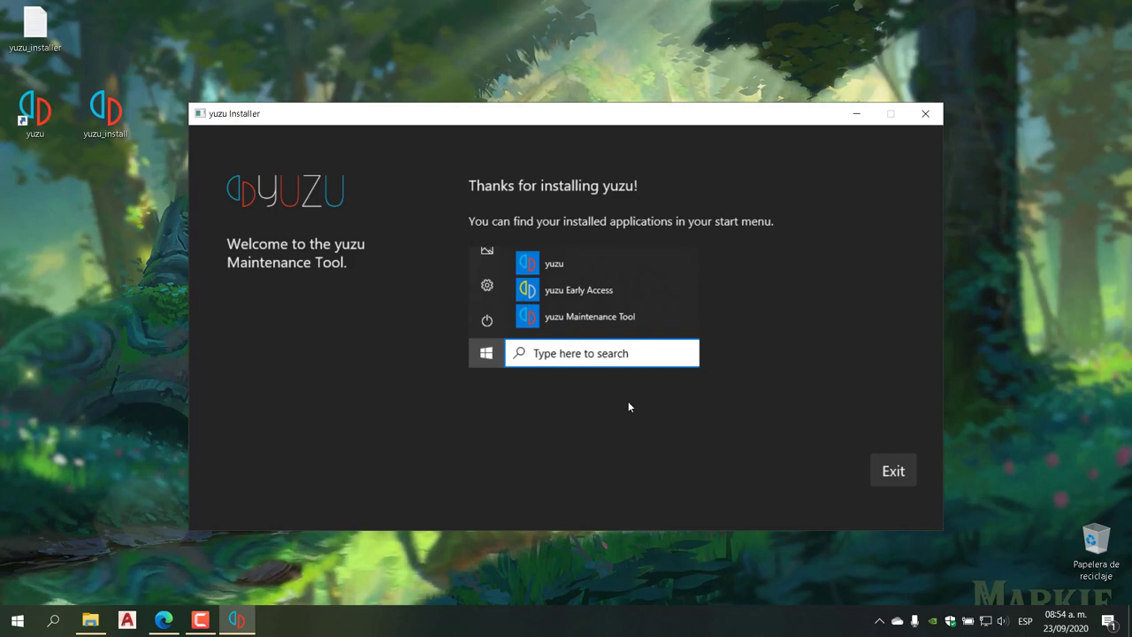
{"action": "left_click", "coordinate": [892, 472]}
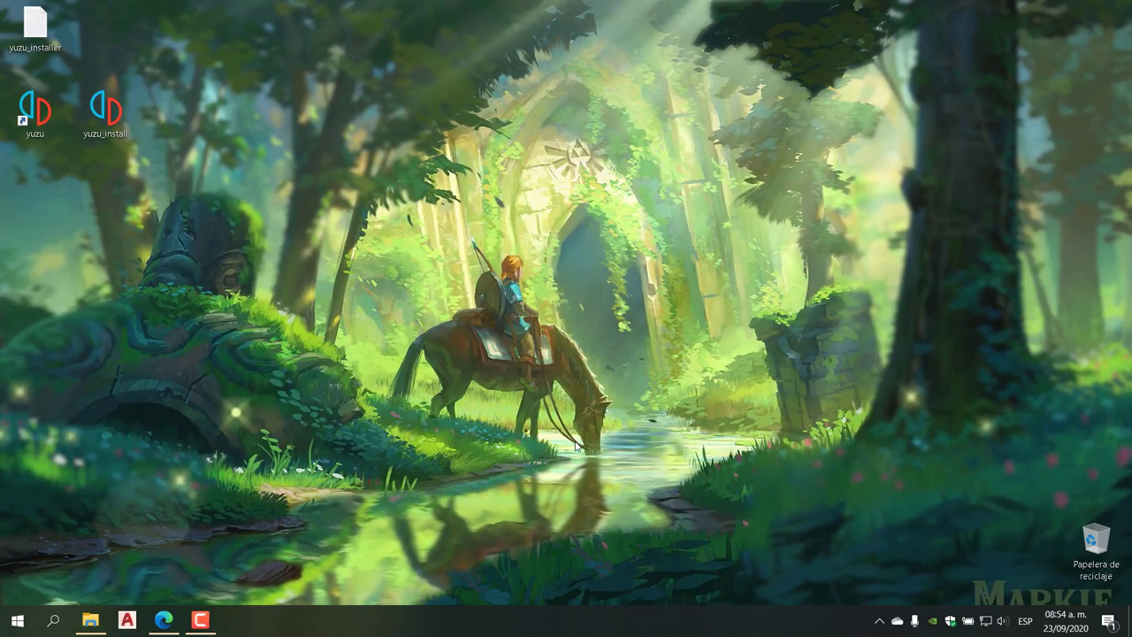
{"action": "left_click_drag", "start_coordinate": [106, 110], "coordinate": [105, 27]}
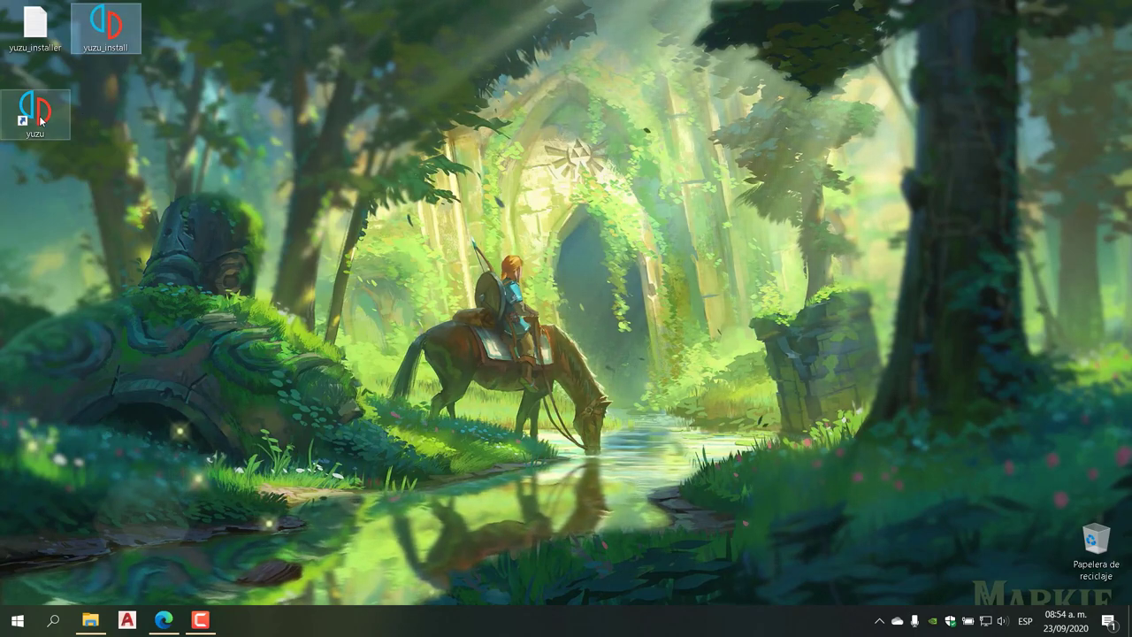
{"action": "double_click", "coordinate": [38, 117]}
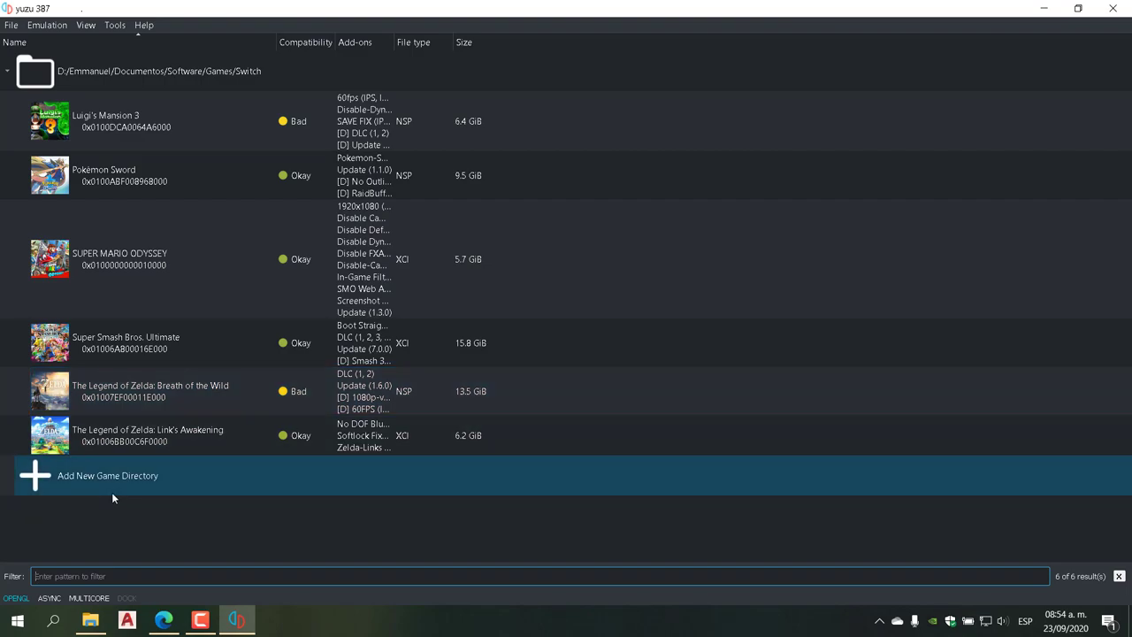
{"action": "left_click", "coordinate": [36, 482]}
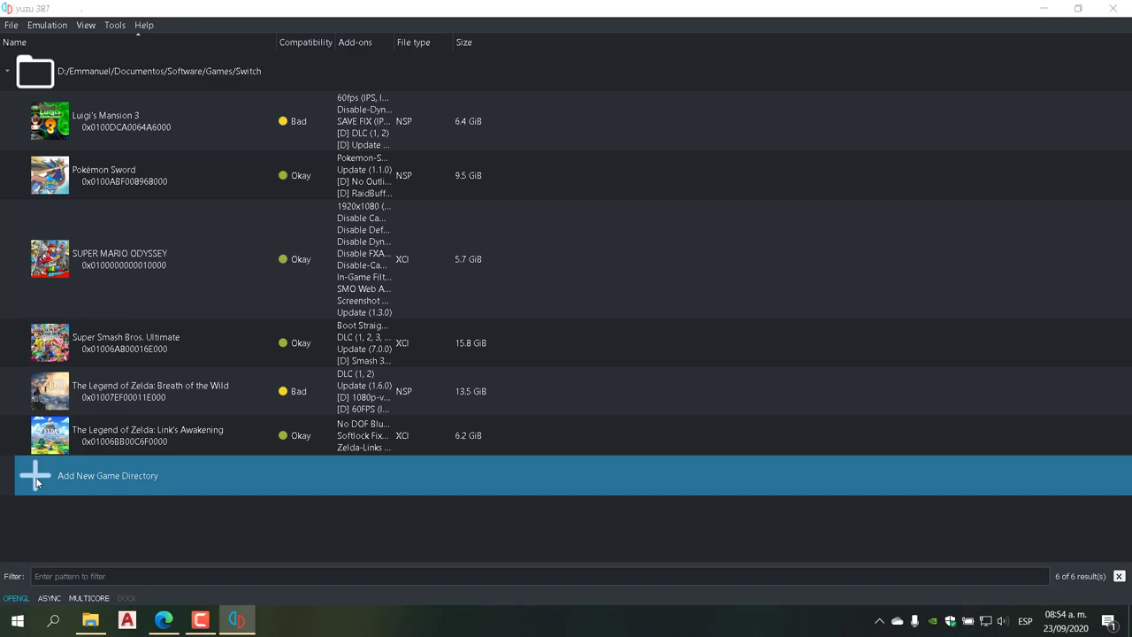
{"action": "double_click", "coordinate": [36, 482]}
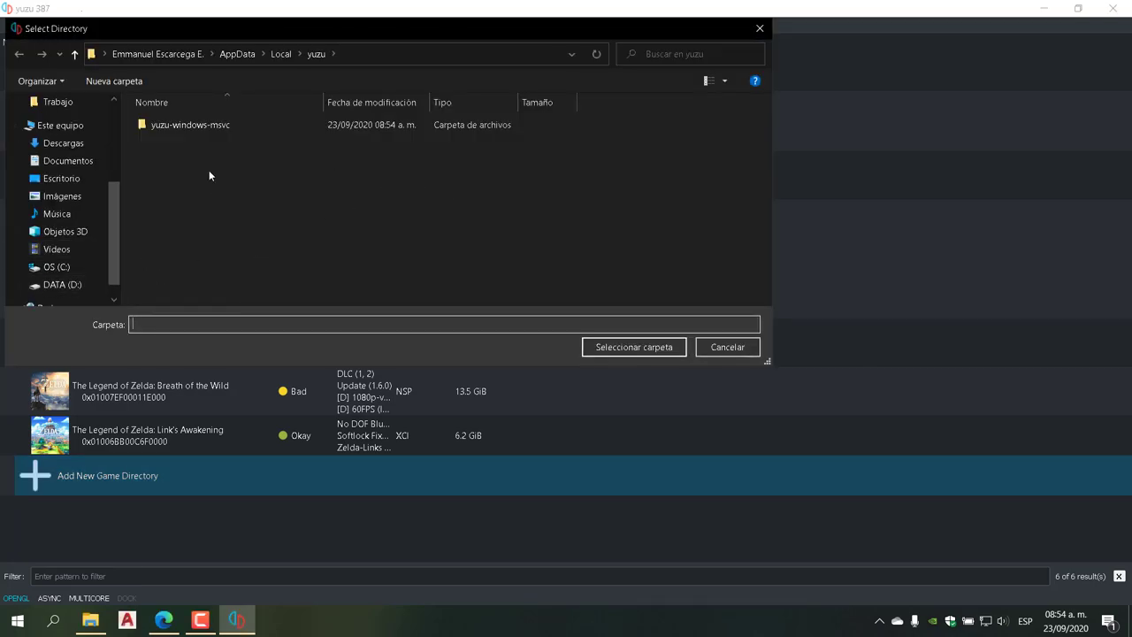
{"action": "left_click", "coordinate": [191, 130]}
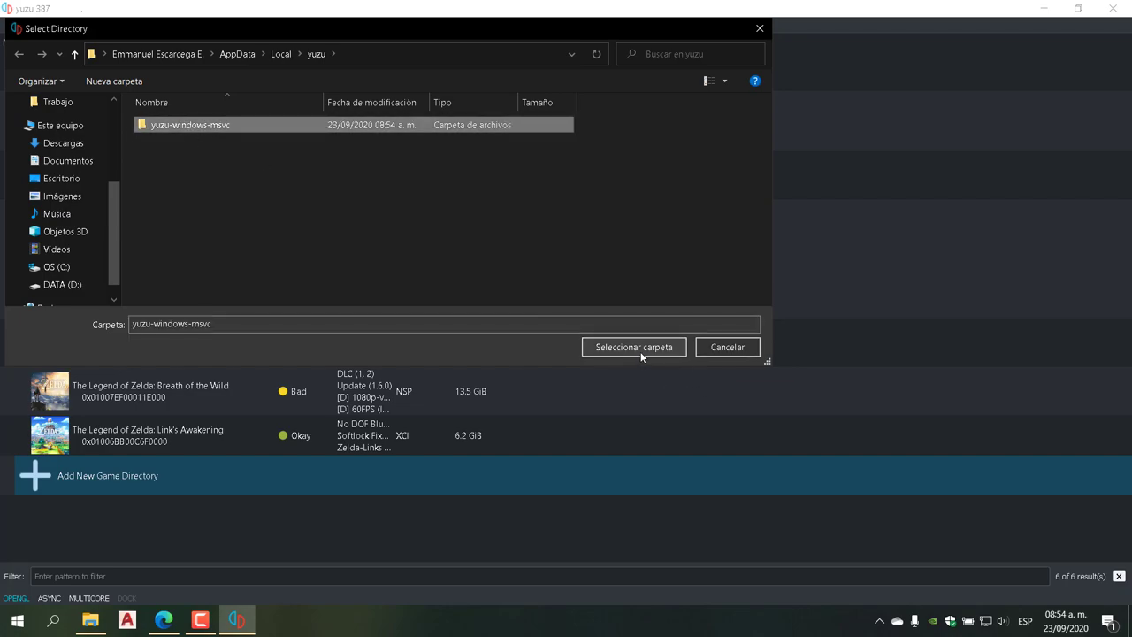
{"action": "left_click", "coordinate": [728, 349]}
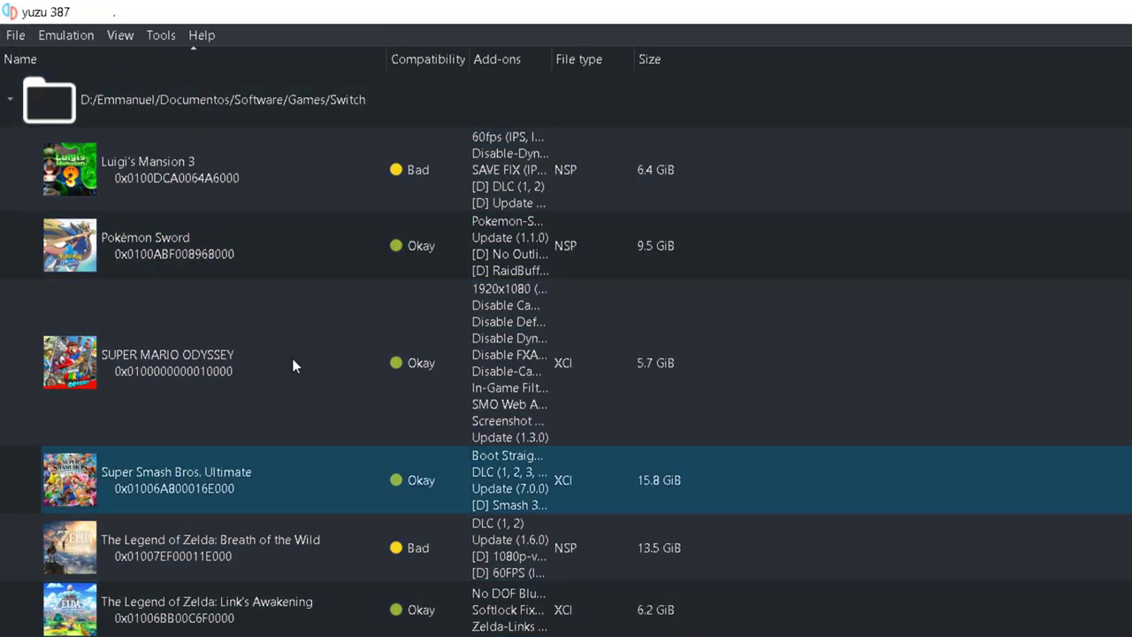
- Open the yuzu data folder from the emulator and maximize the folder window
{"action": "left_click", "coordinate": [18, 37]}
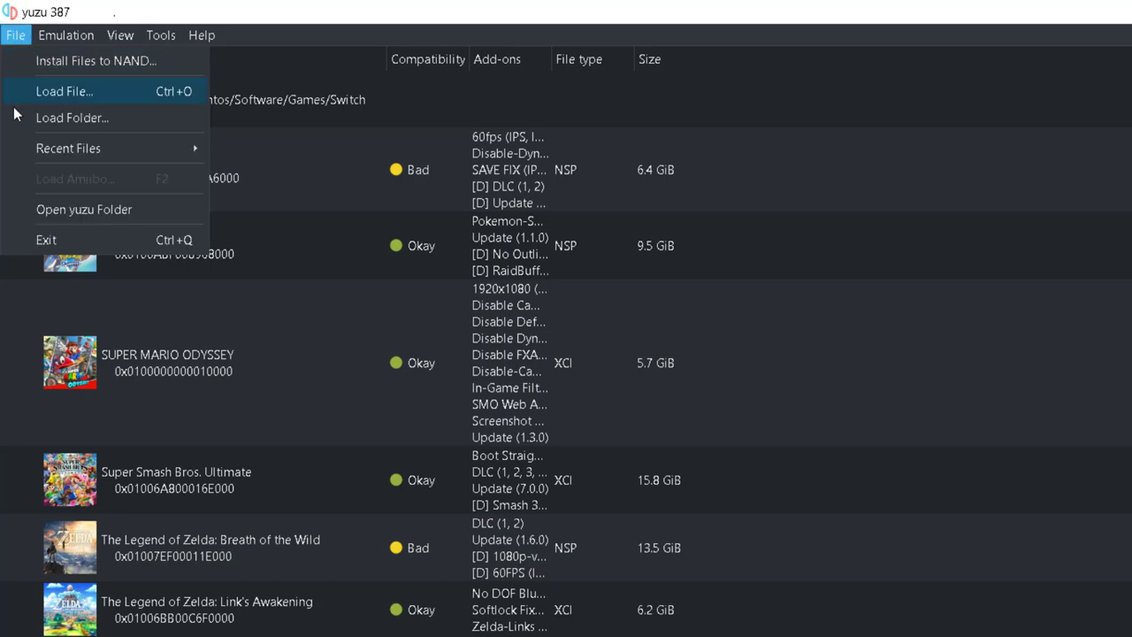
{"action": "left_click", "coordinate": [83, 211]}
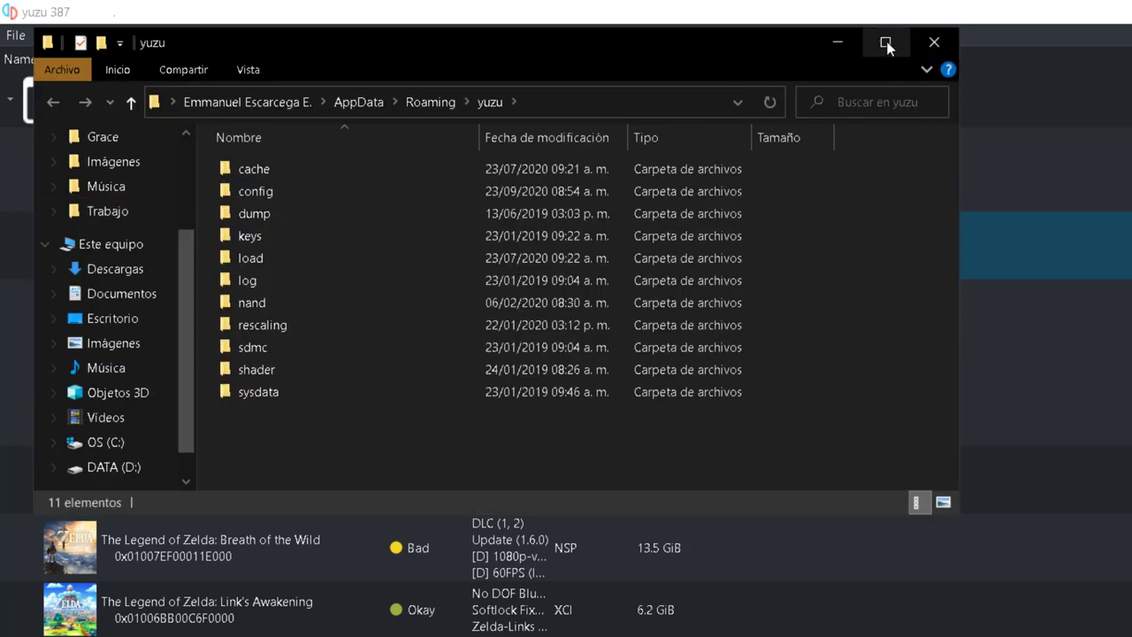
{"action": "left_click", "coordinate": [885, 43]}
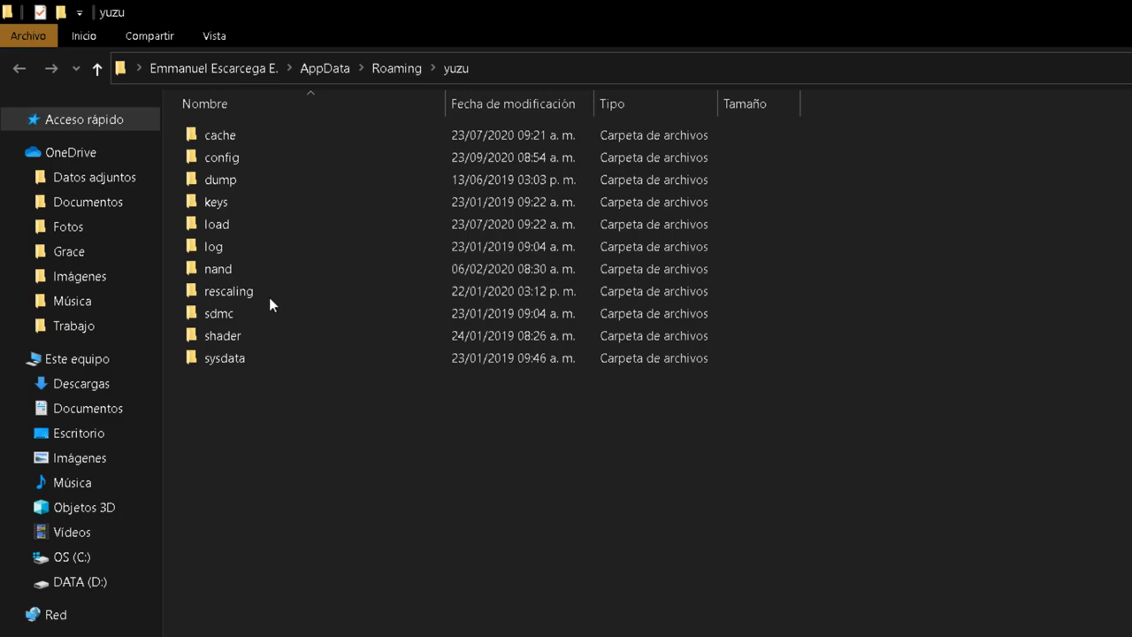
- Examine the key files in the keys folder and the shared_font.bin file in the sysdata folder
{"action": "double_click", "coordinate": [229, 206]}
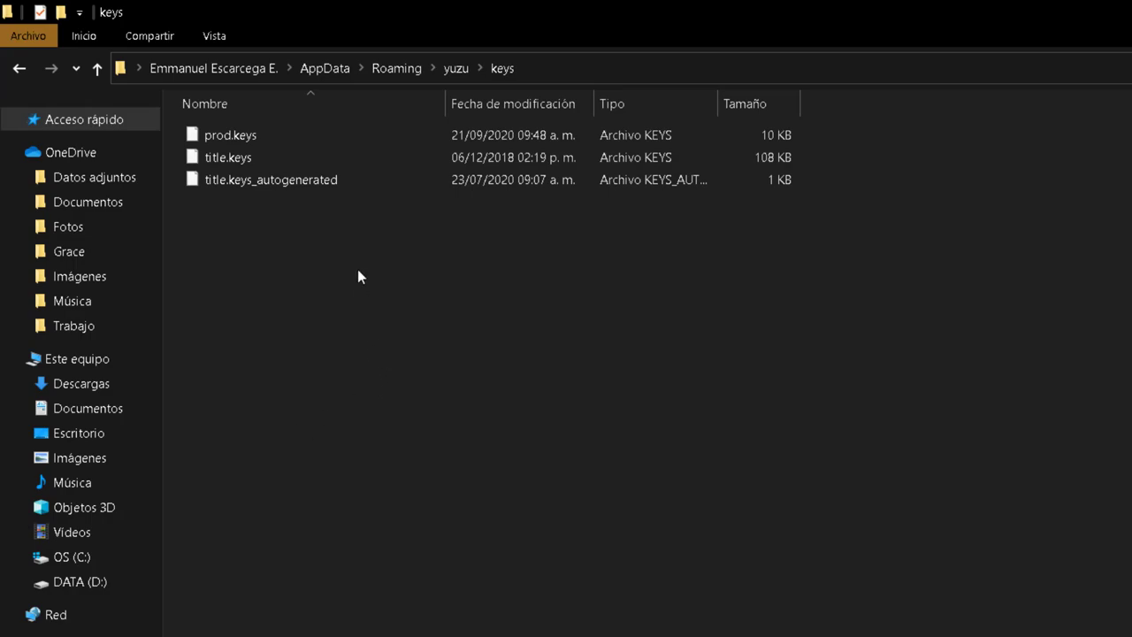
{"action": "key", "text": "alt+Left"}
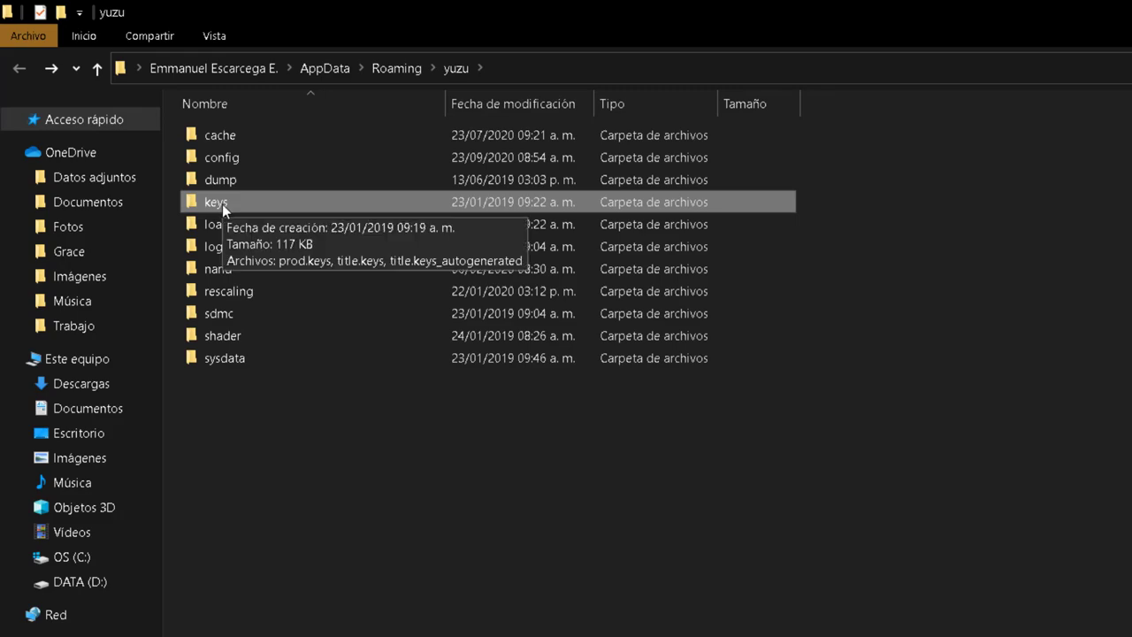
{"action": "mouse_move", "coordinate": [226, 203]}
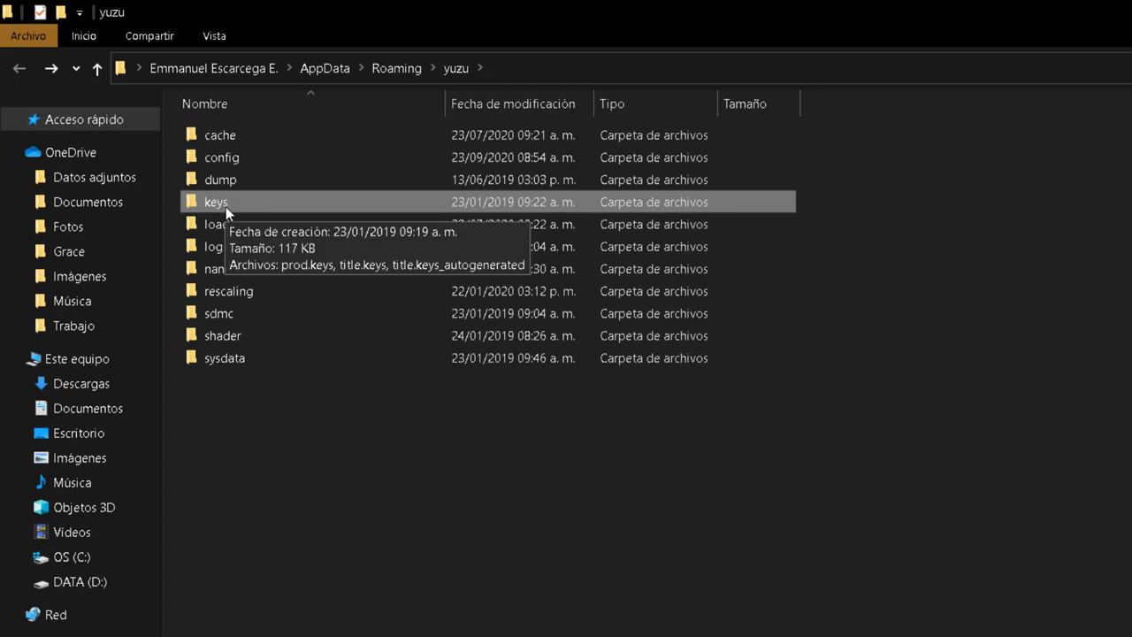
{"action": "double_click", "coordinate": [247, 362]}
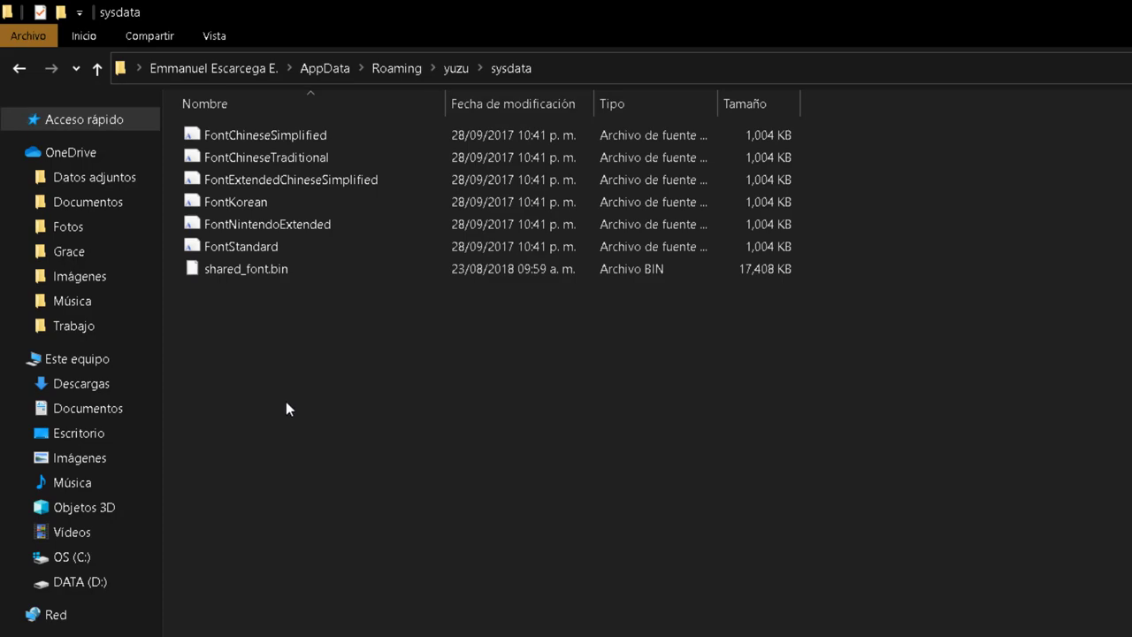
{"action": "left_click", "coordinate": [254, 272]}
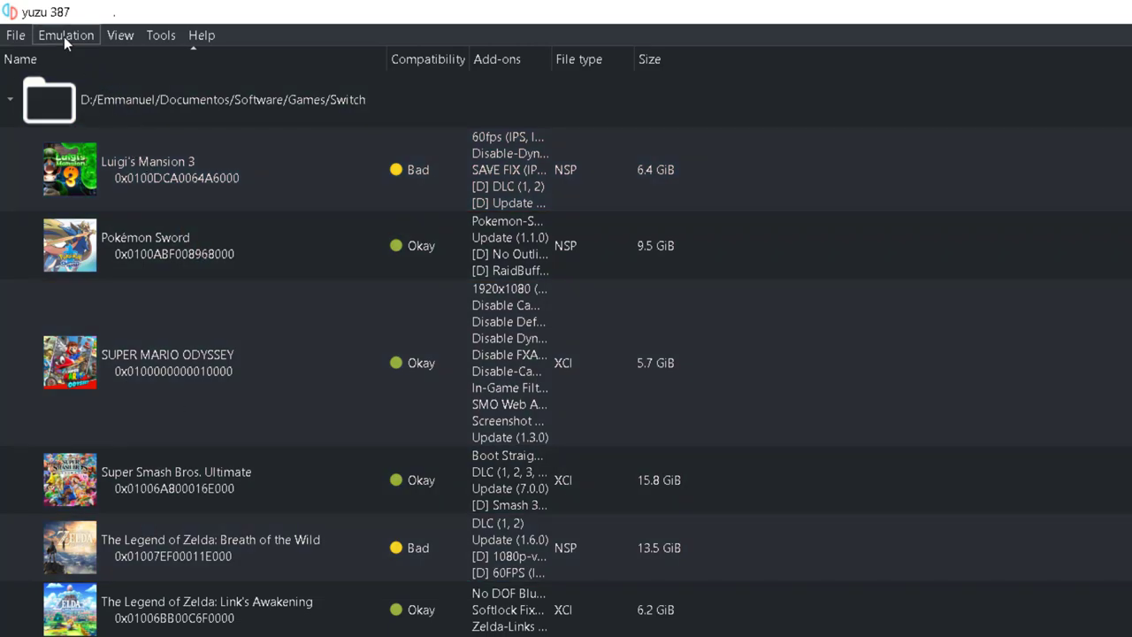
- Return to yuzu, open its configuration and review the General category's Hotkeys, UI language and theme, Web and Debug settings
{"action": "left_click", "coordinate": [64, 36]}
{"action": "left_click", "coordinate": [102, 169]}
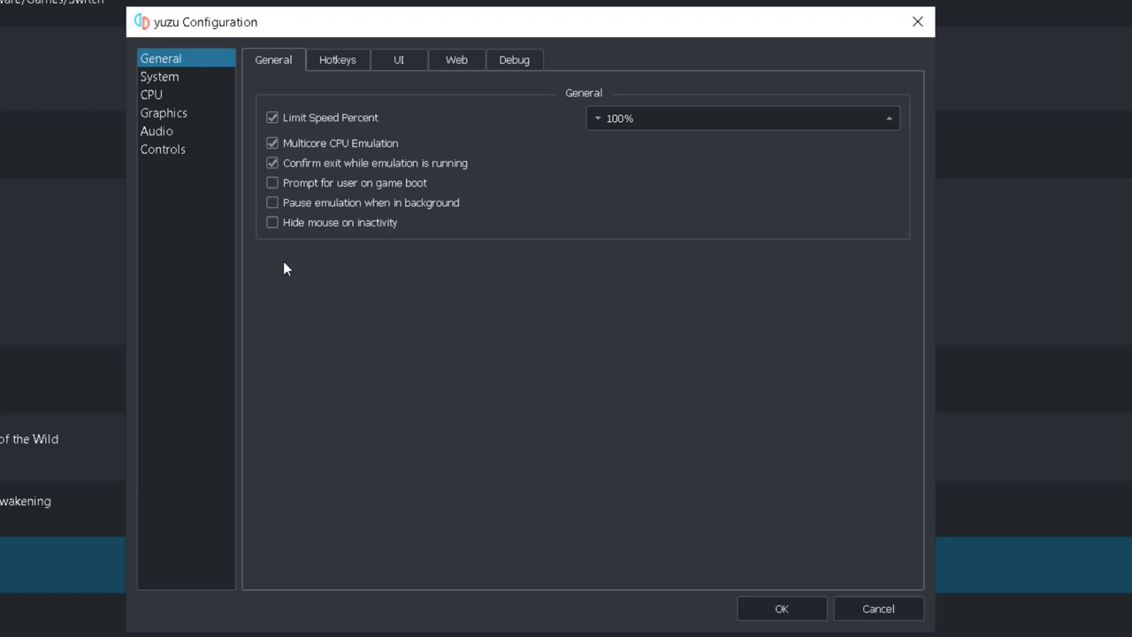
{"action": "left_click", "coordinate": [352, 67]}
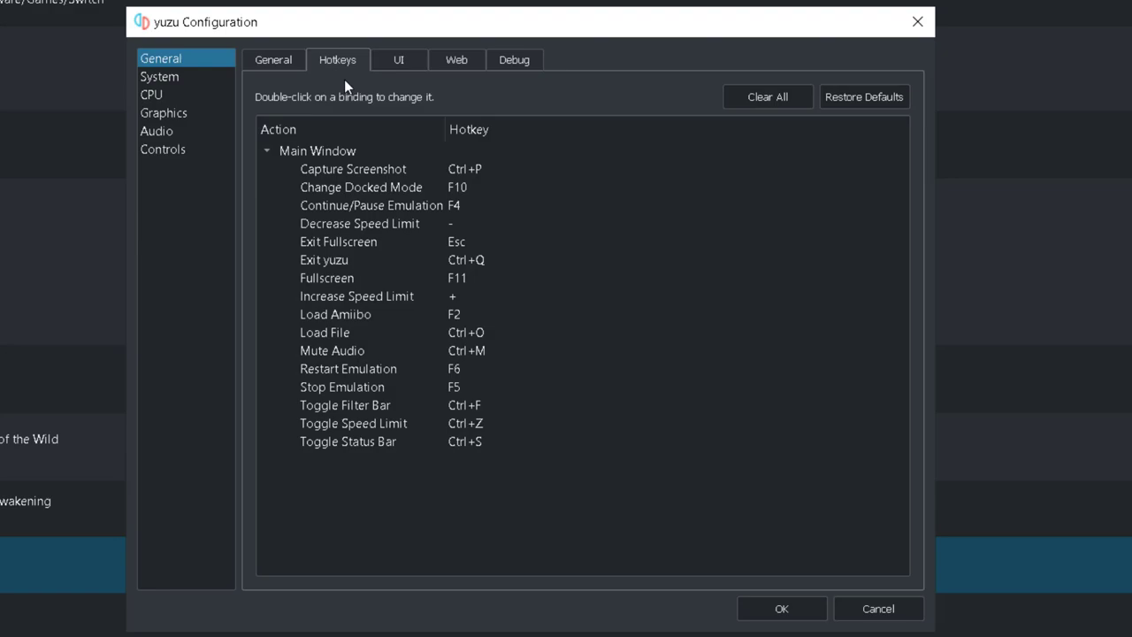
{"action": "left_click", "coordinate": [402, 65]}
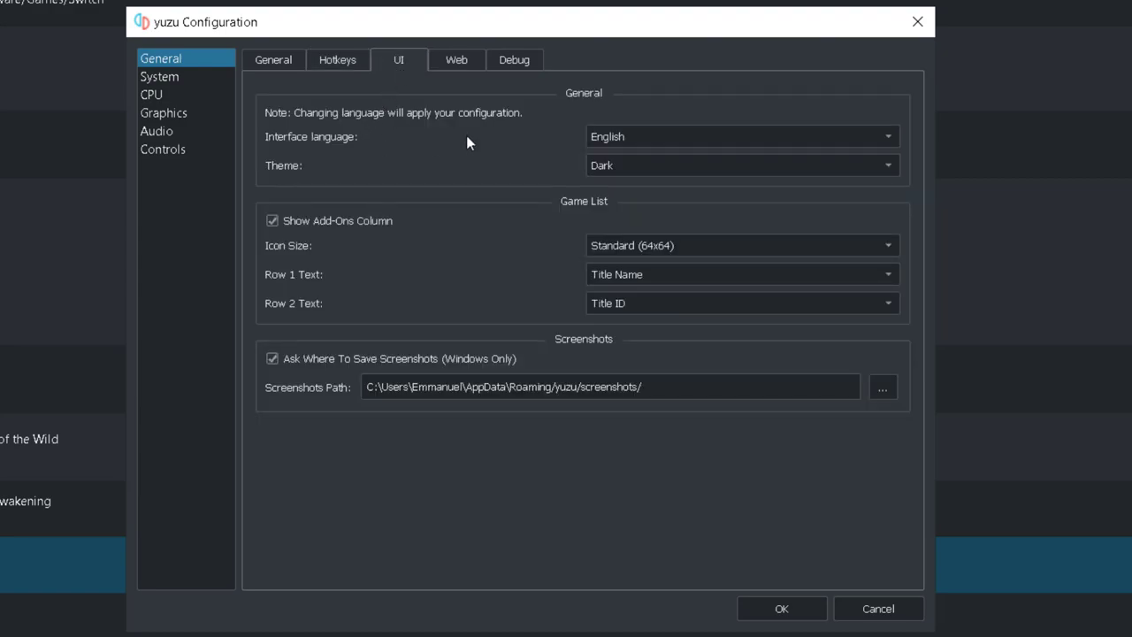
{"action": "left_click", "coordinate": [680, 136]}
{"action": "left_click", "coordinate": [680, 136]}
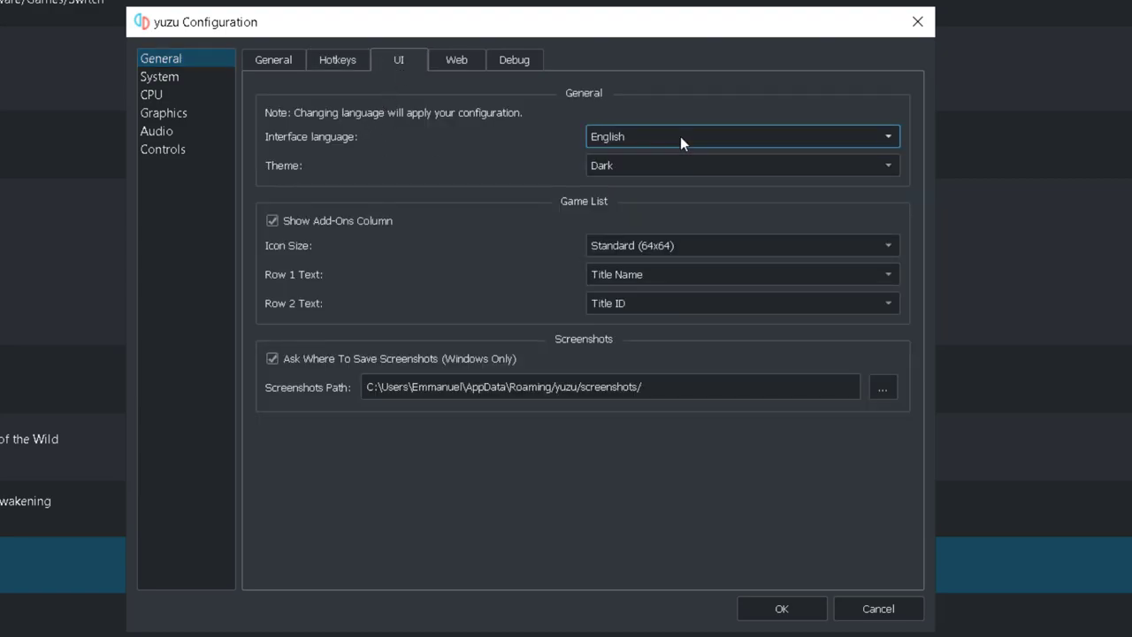
{"action": "left_click", "coordinate": [634, 173]}
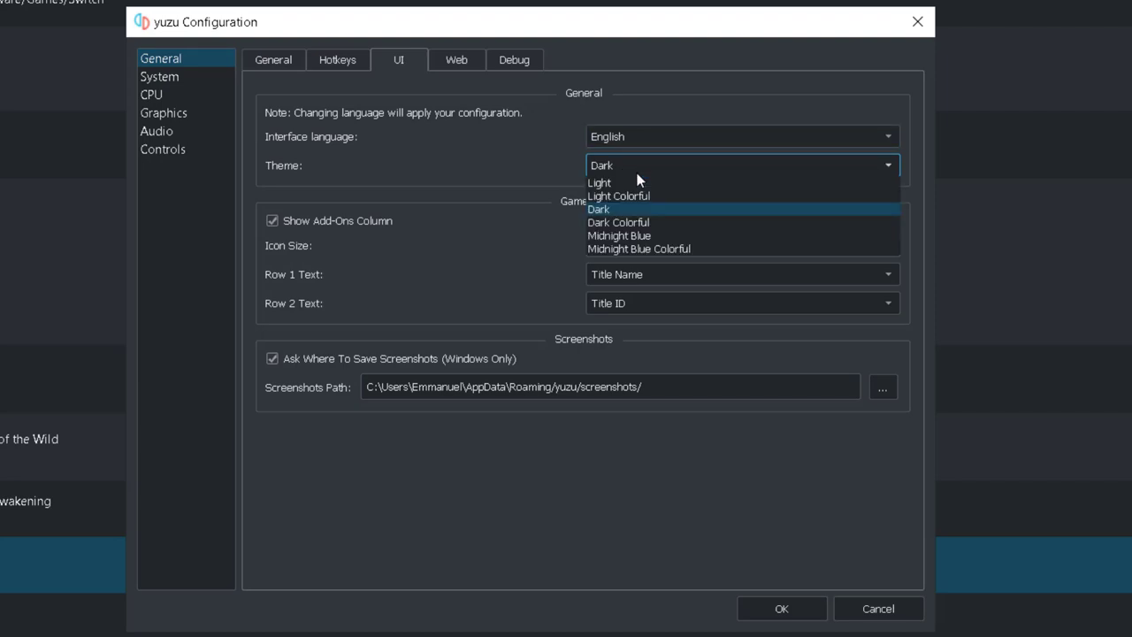
{"action": "left_click", "coordinate": [532, 164]}
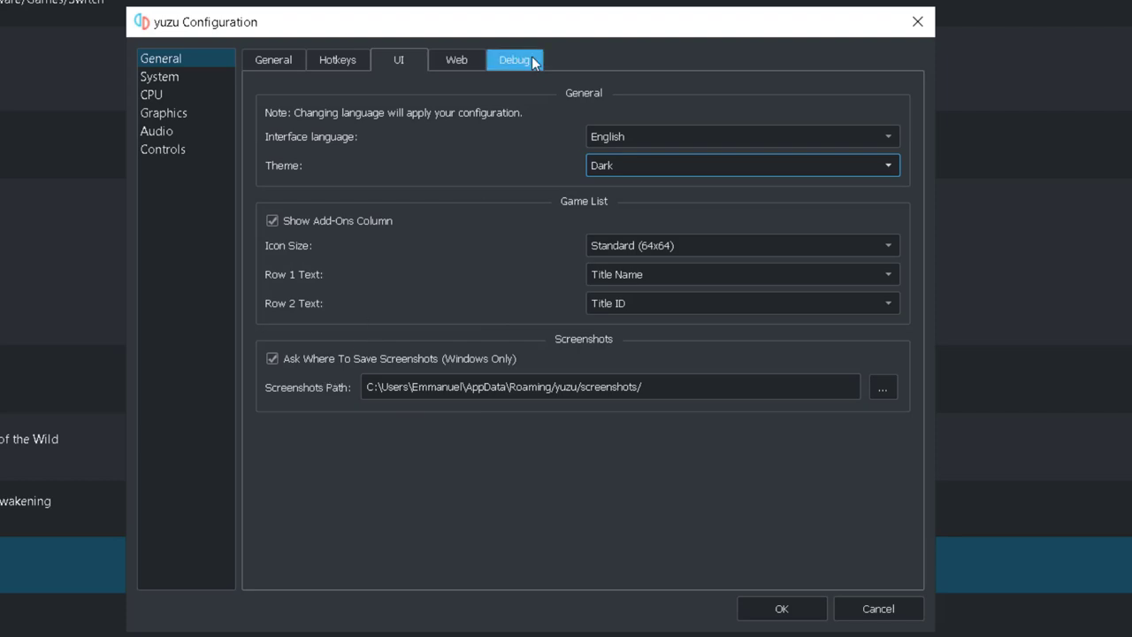
{"action": "left_click", "coordinate": [450, 64]}
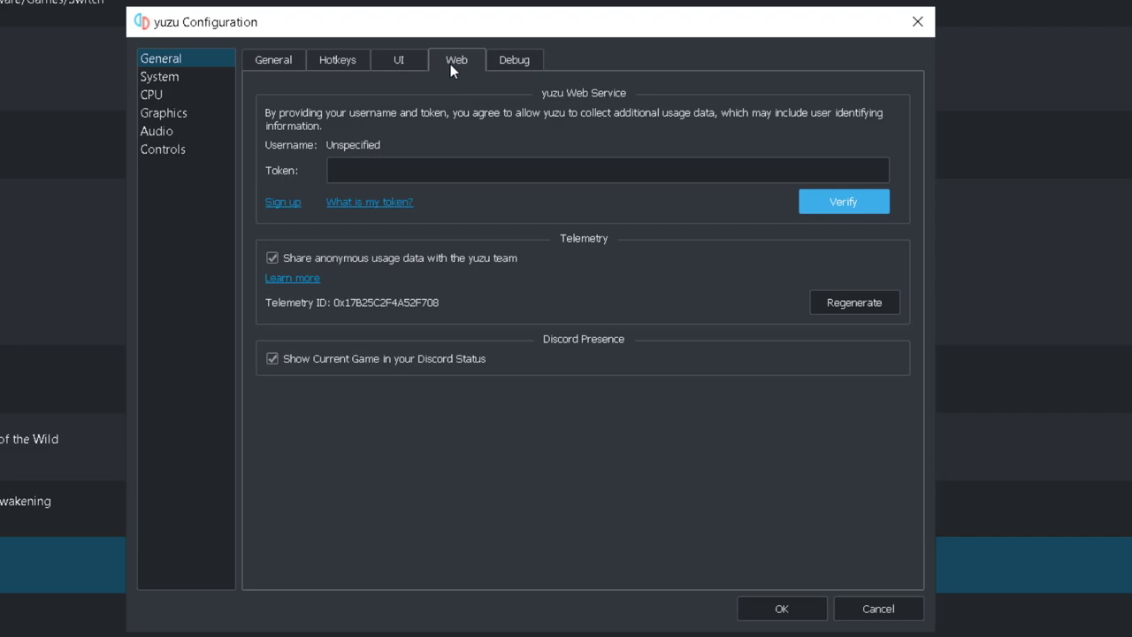
{"action": "left_click", "coordinate": [510, 63]}
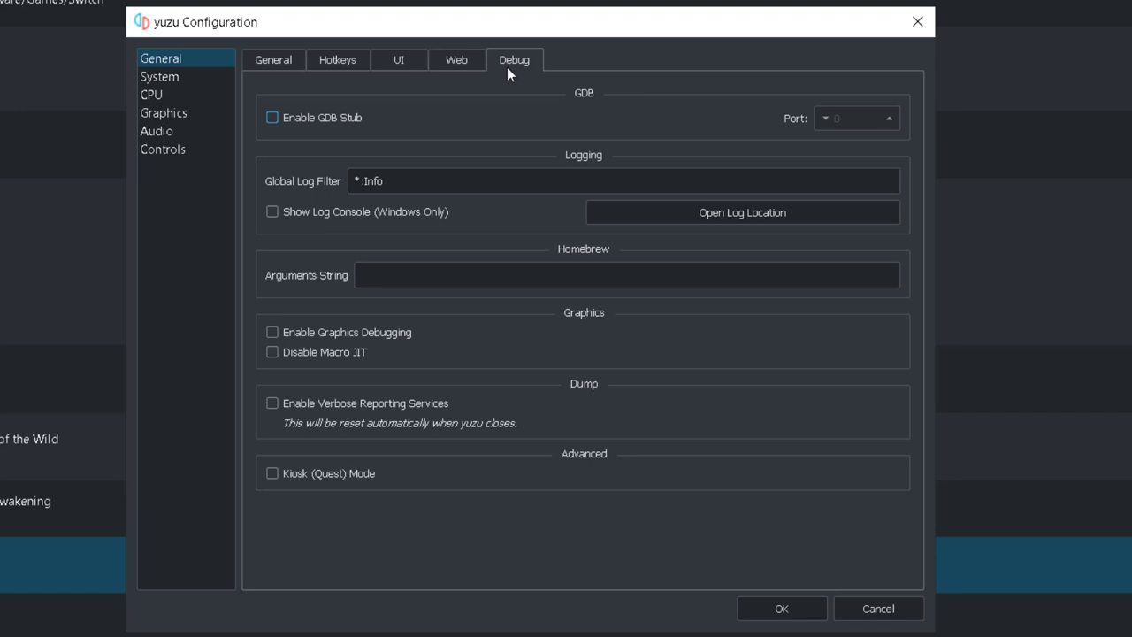
- Disable the Custom RTC option in the System settings
{"action": "left_click", "coordinate": [186, 78]}
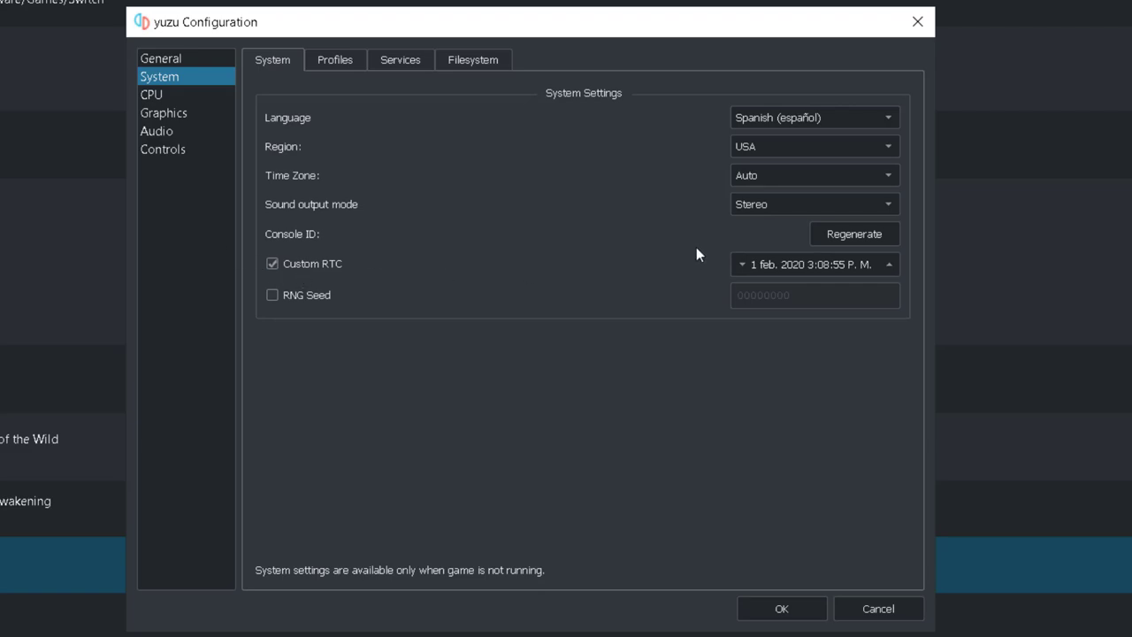
{"action": "left_click", "coordinate": [269, 264]}
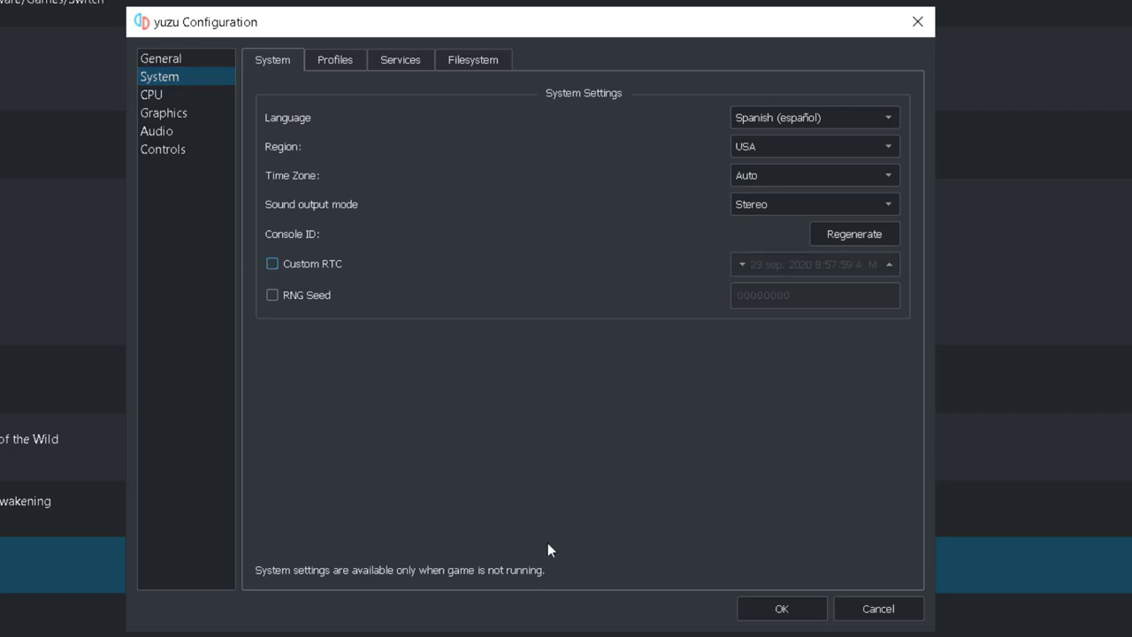
- Select the yuzu user in the profile manager and look at its rename and image options without changing them
{"action": "left_click", "coordinate": [333, 62]}
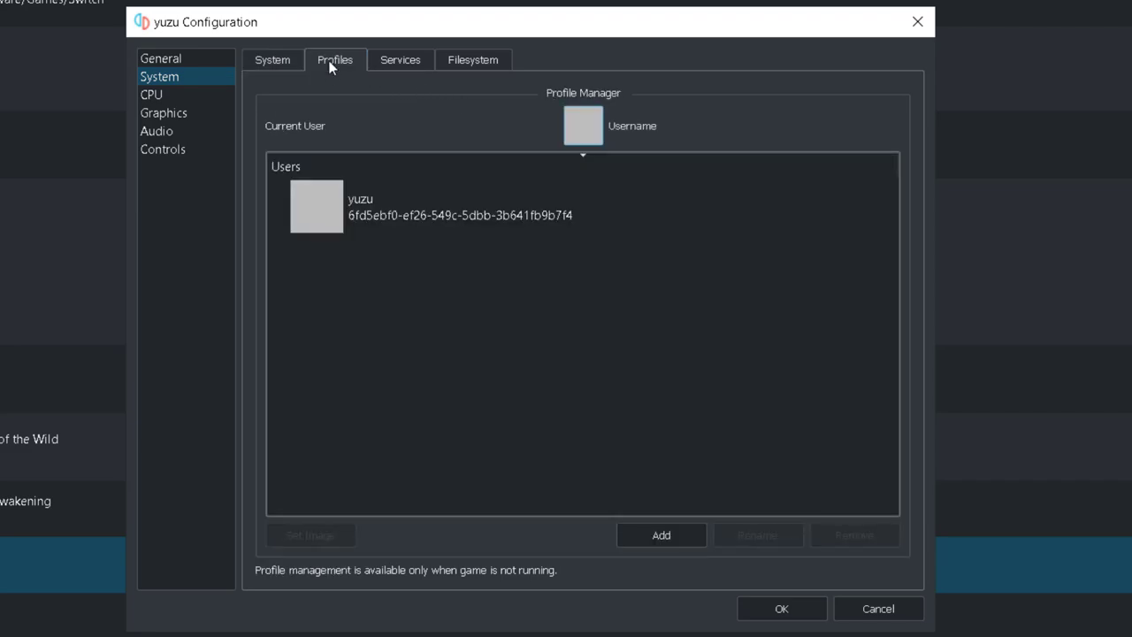
{"action": "left_click", "coordinate": [475, 232]}
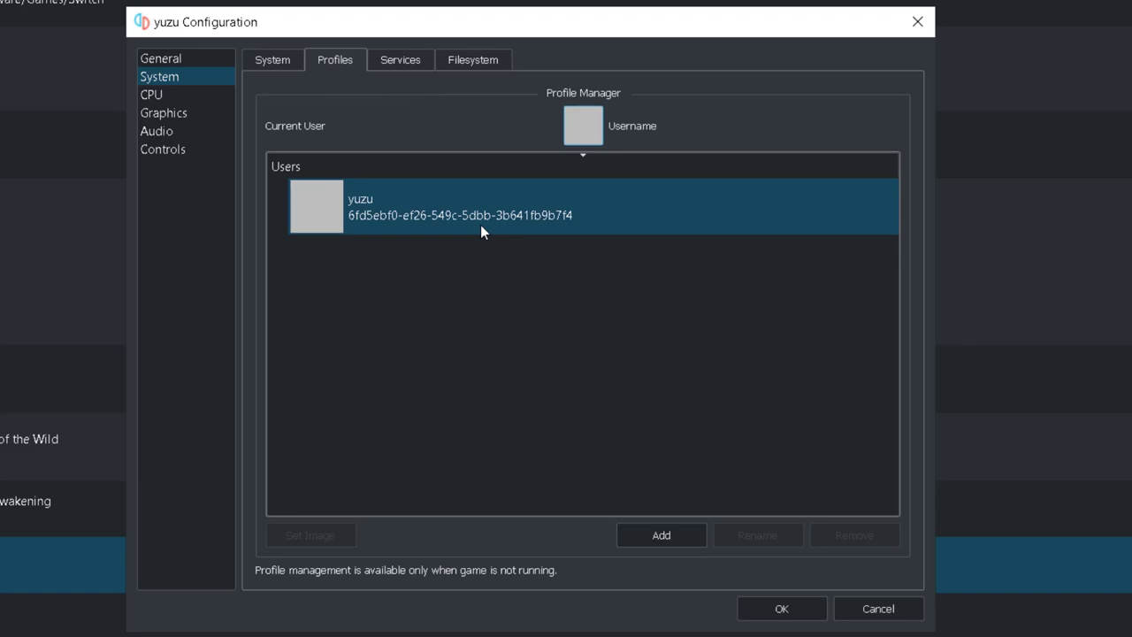
{"action": "left_click", "coordinate": [478, 219]}
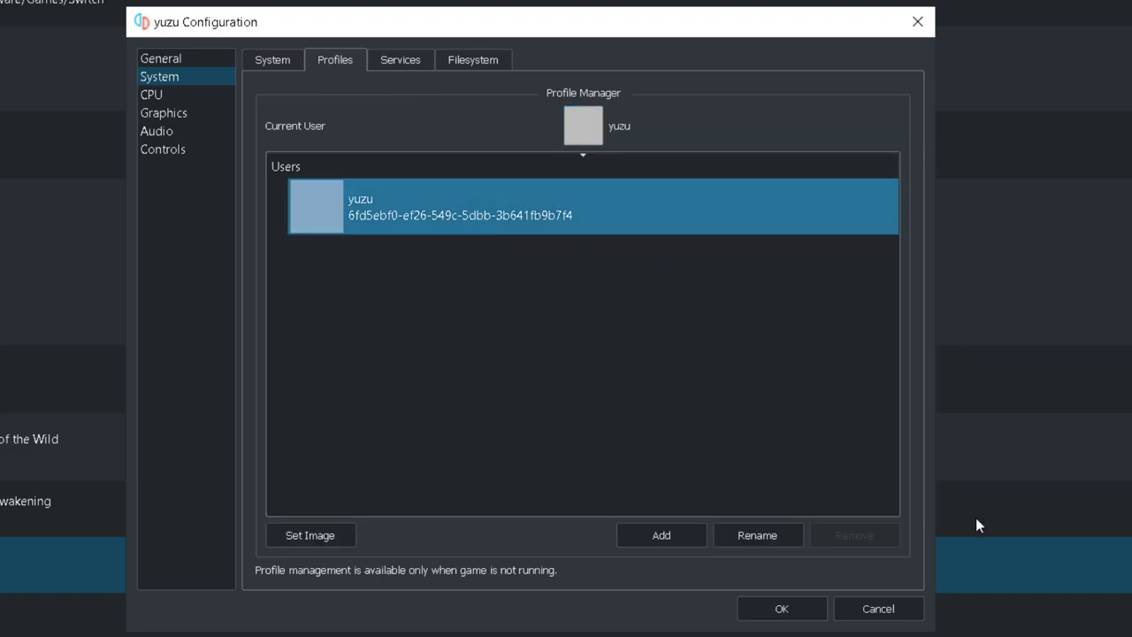
{"action": "left_click", "coordinate": [747, 538]}
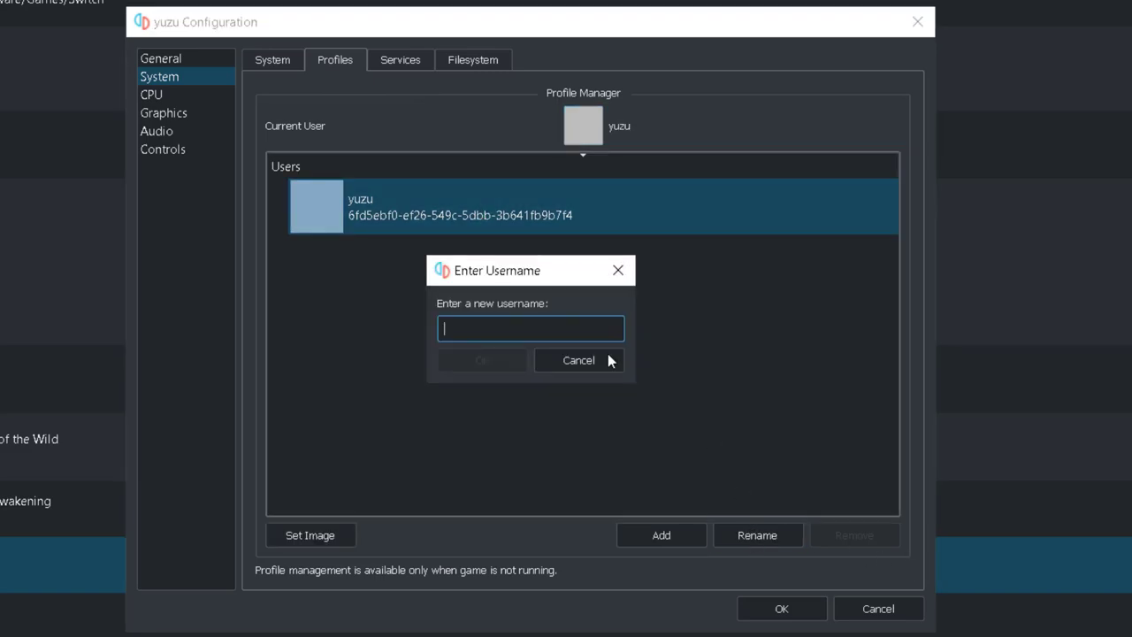
{"action": "left_click", "coordinate": [579, 363]}
{"action": "left_click", "coordinate": [324, 535]}
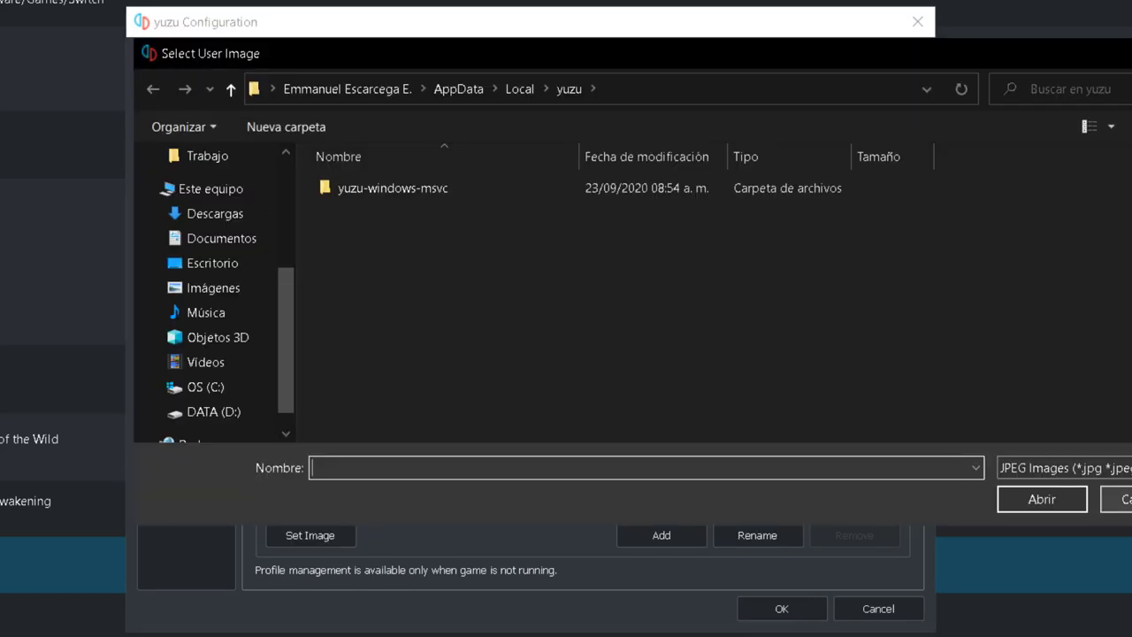
{"action": "left_click", "coordinate": [1120, 498]}
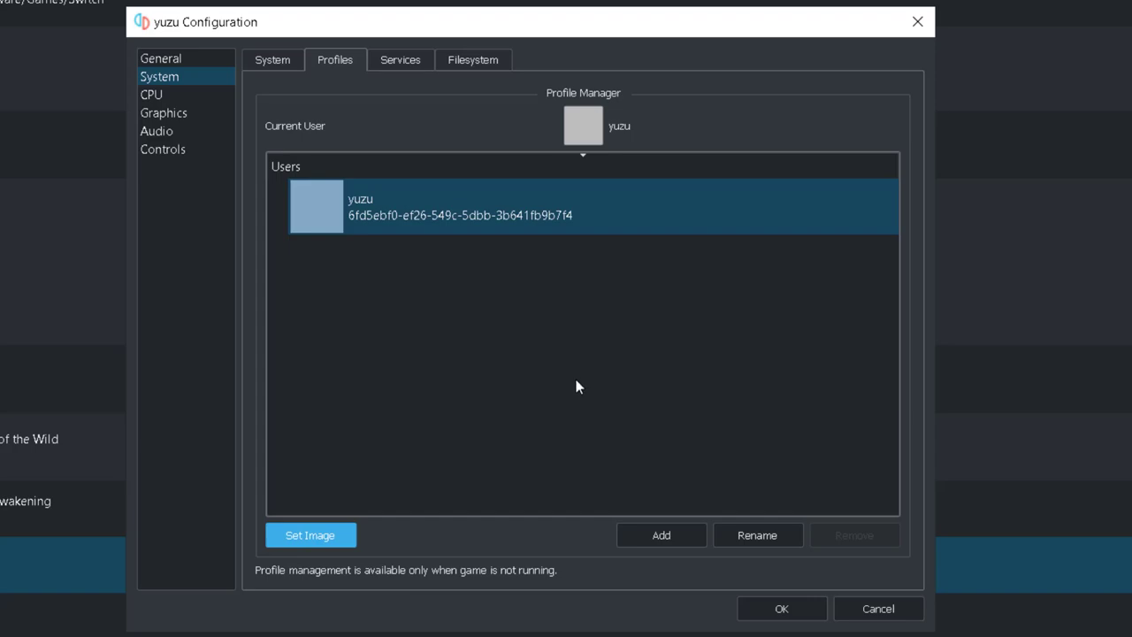
{"action": "left_click", "coordinate": [435, 283]}
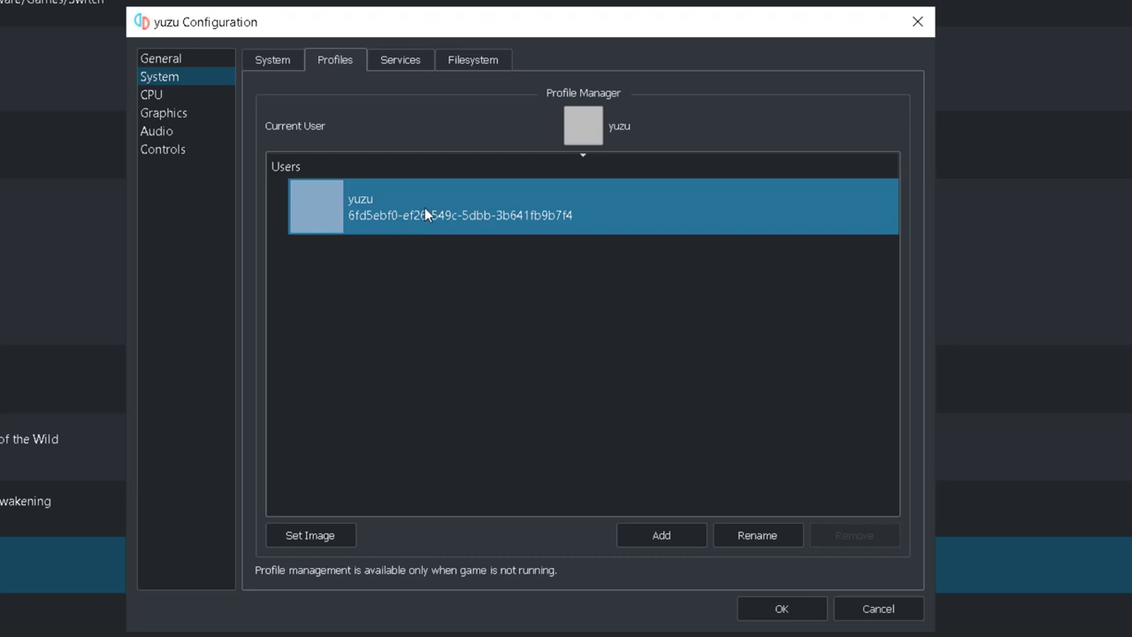
- Review the BCAT Backend options in the System services and the storage, patch and cache directories in the Filesystem settings
{"action": "left_click", "coordinate": [393, 64]}
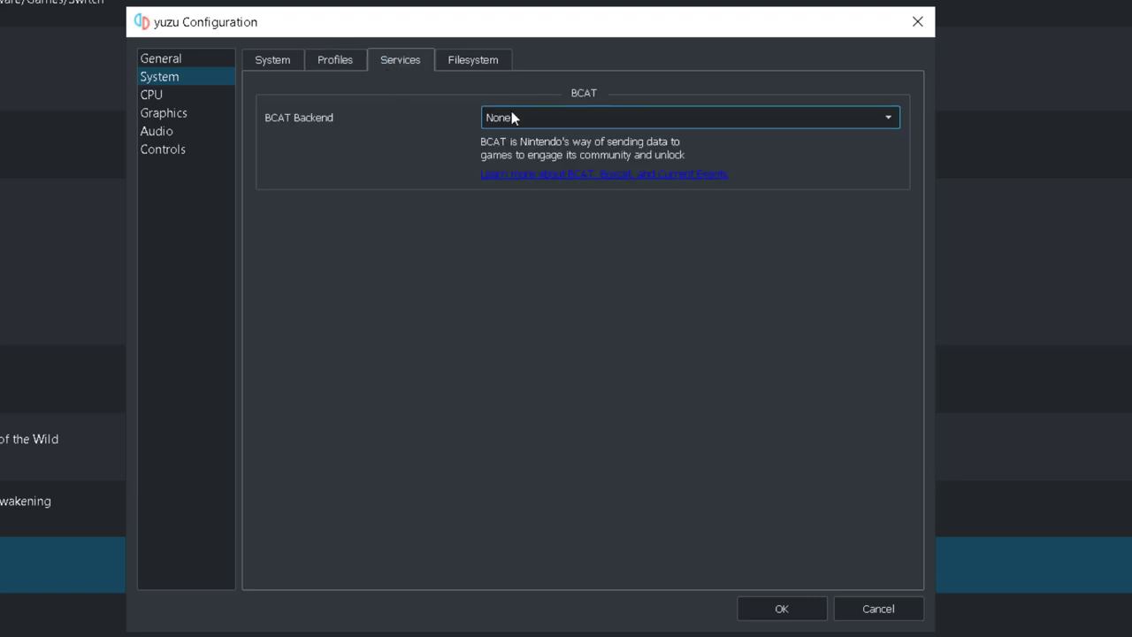
{"action": "left_click", "coordinate": [570, 124]}
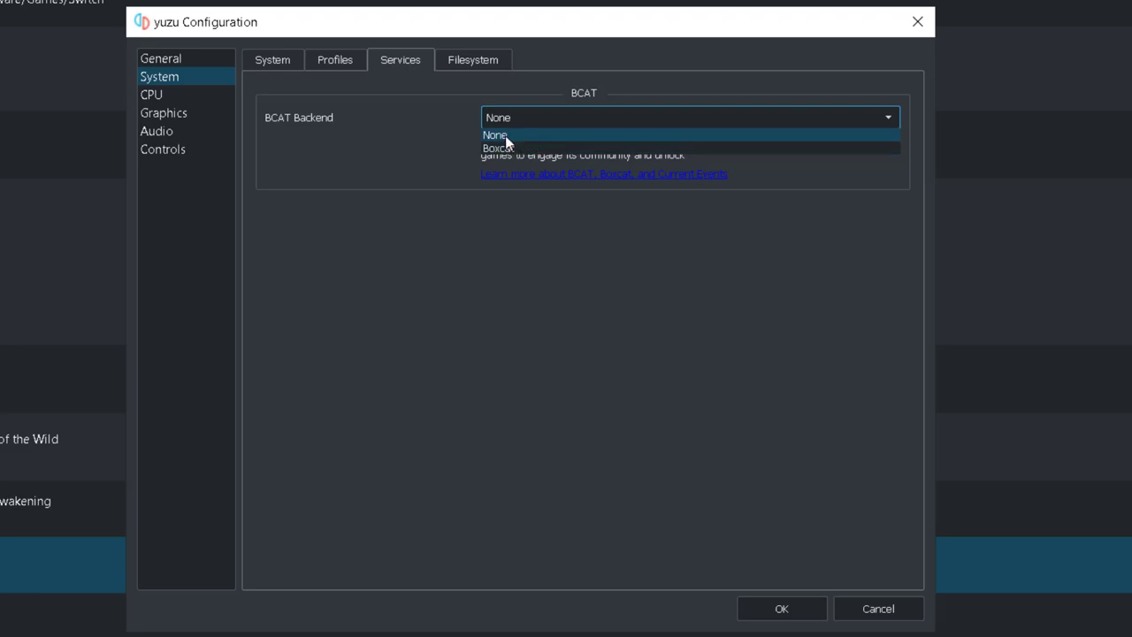
{"action": "left_click", "coordinate": [389, 129]}
{"action": "left_click", "coordinate": [473, 61]}
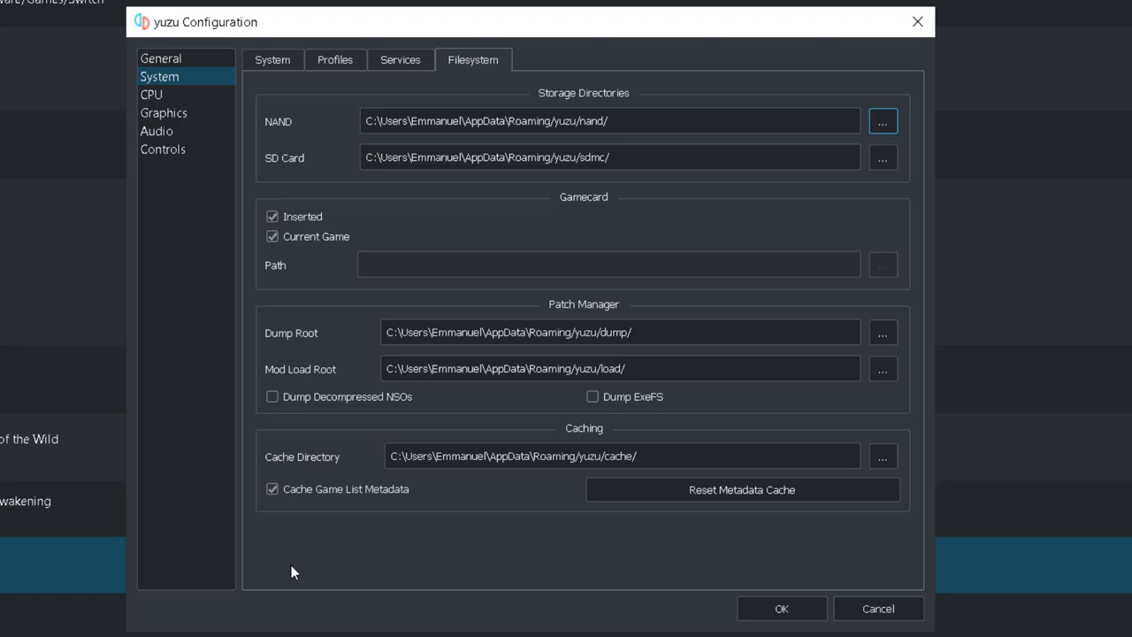
- Switch the CPU accuracy to Unsafe to inspect its optimization settings, and set it back to Accurate
{"action": "left_click", "coordinate": [162, 95]}
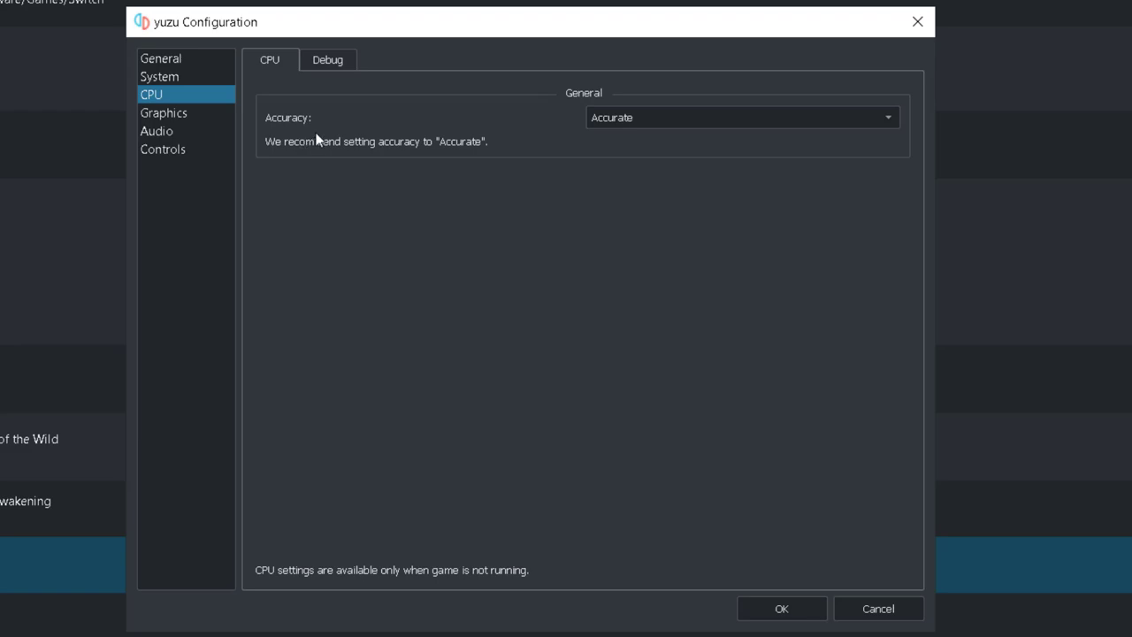
{"action": "left_click", "coordinate": [653, 126]}
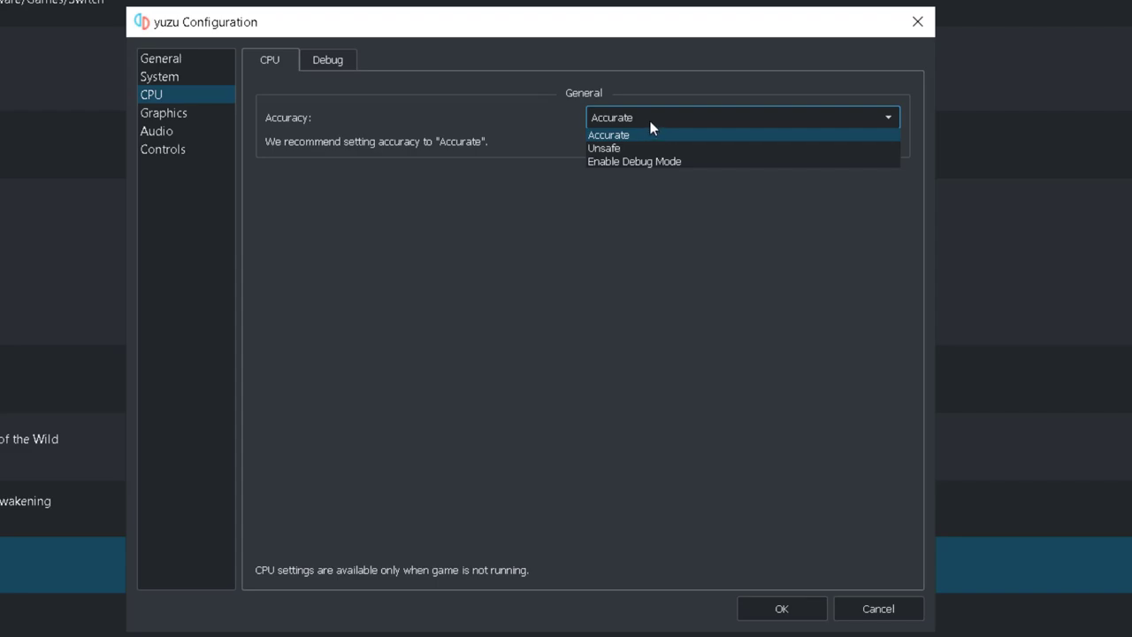
{"action": "left_click", "coordinate": [610, 148]}
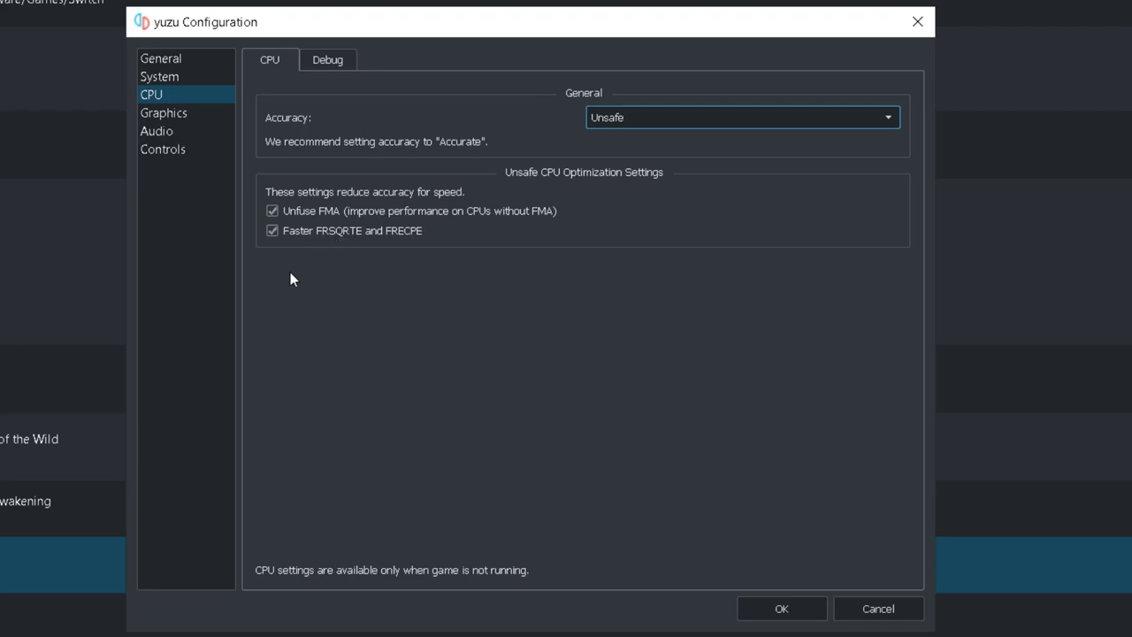
{"action": "left_click", "coordinate": [654, 120]}
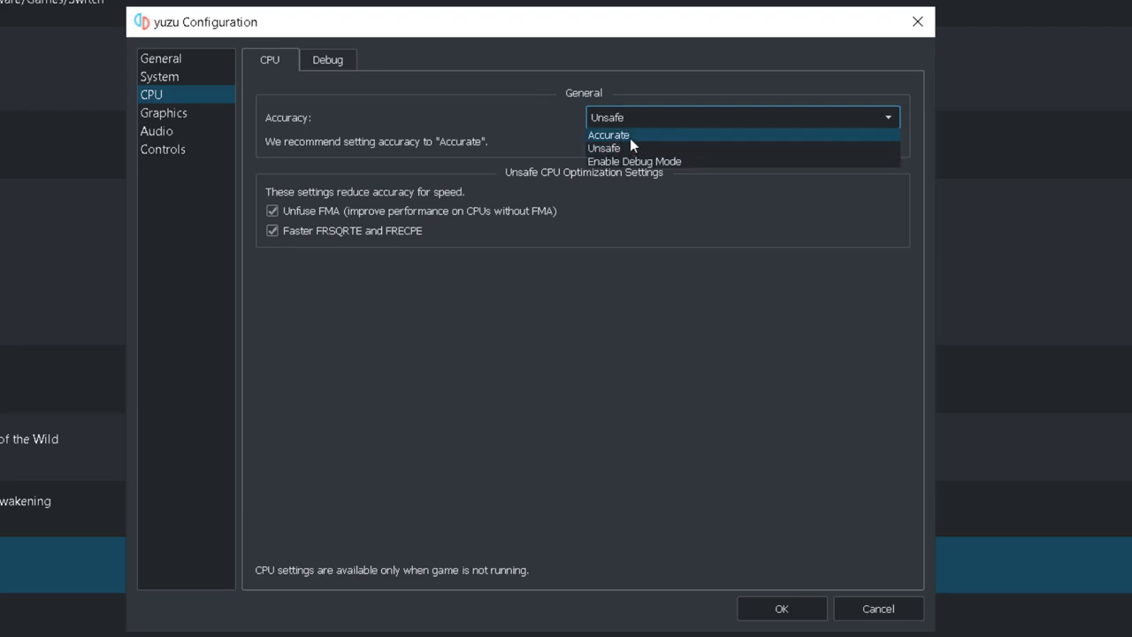
{"action": "left_click", "coordinate": [619, 135]}
- Review the CPU debug optimizations and the accuracy modes, including Enable Debug Mode
{"action": "left_click", "coordinate": [330, 64]}
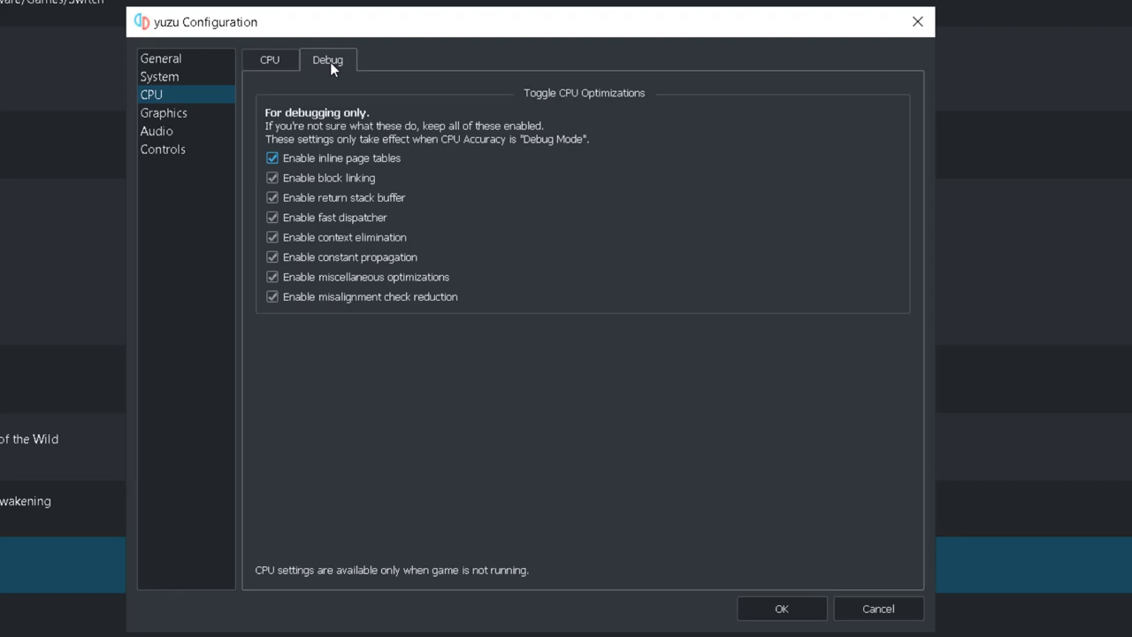
{"action": "left_click", "coordinate": [284, 58]}
{"action": "left_click", "coordinate": [688, 118]}
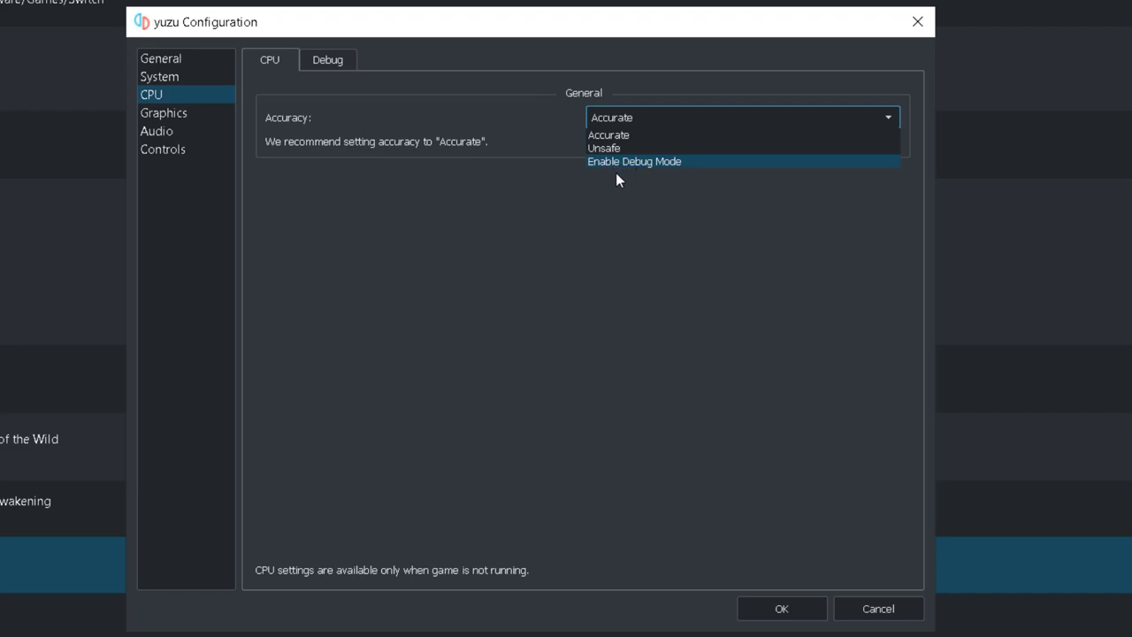
{"action": "left_click", "coordinate": [426, 72]}
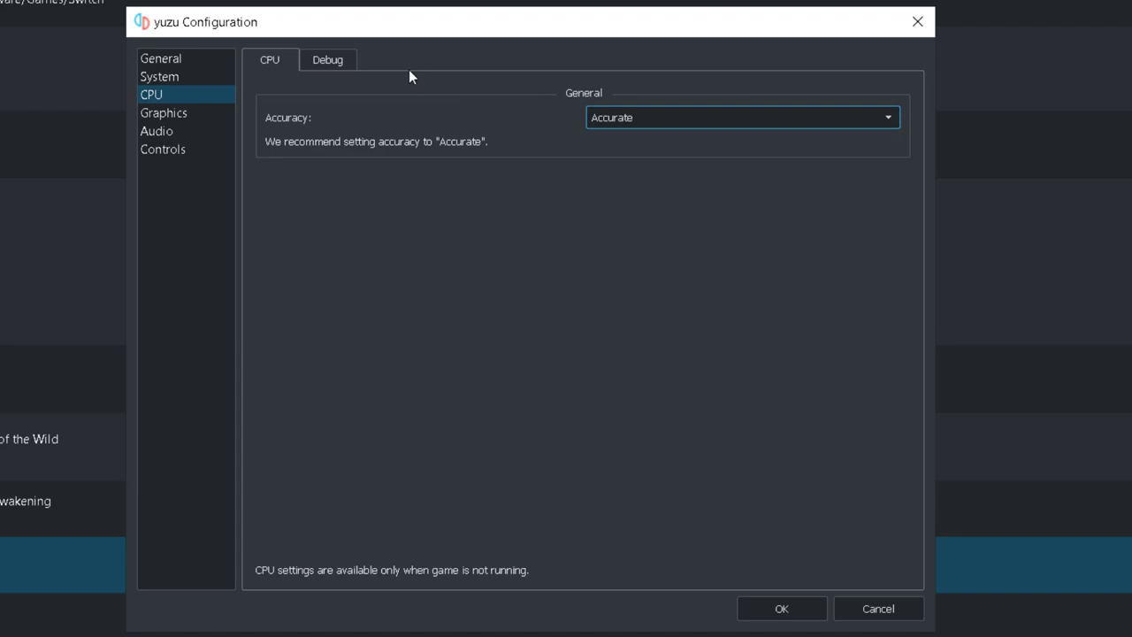
{"action": "left_click", "coordinate": [345, 70]}
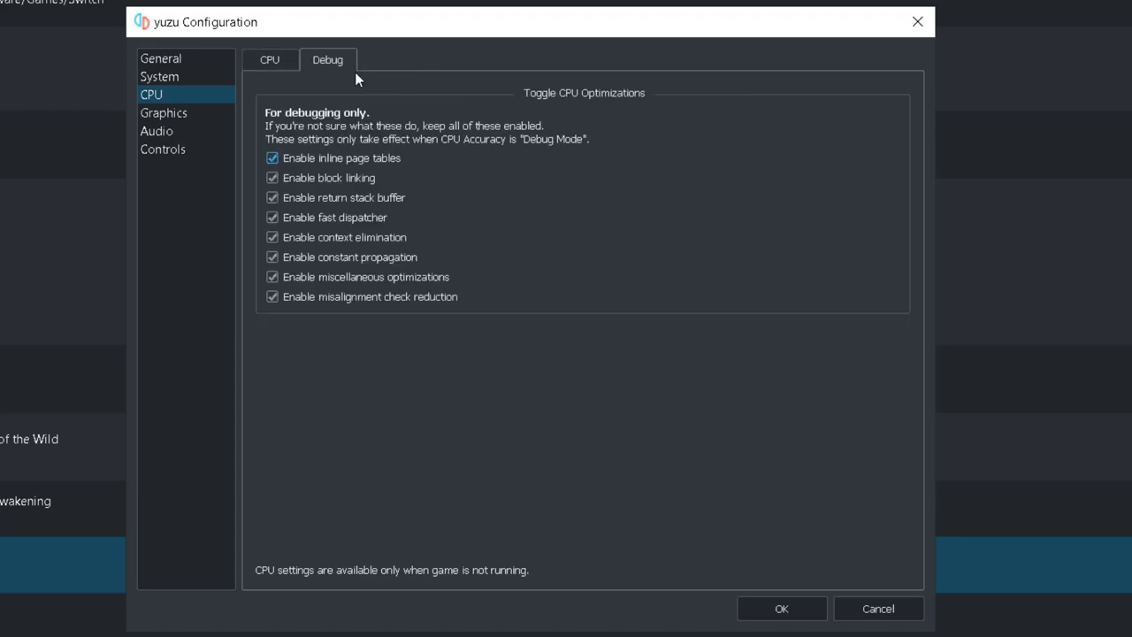
- Set the graphics API to Vulkan
{"action": "left_click", "coordinate": [176, 112]}
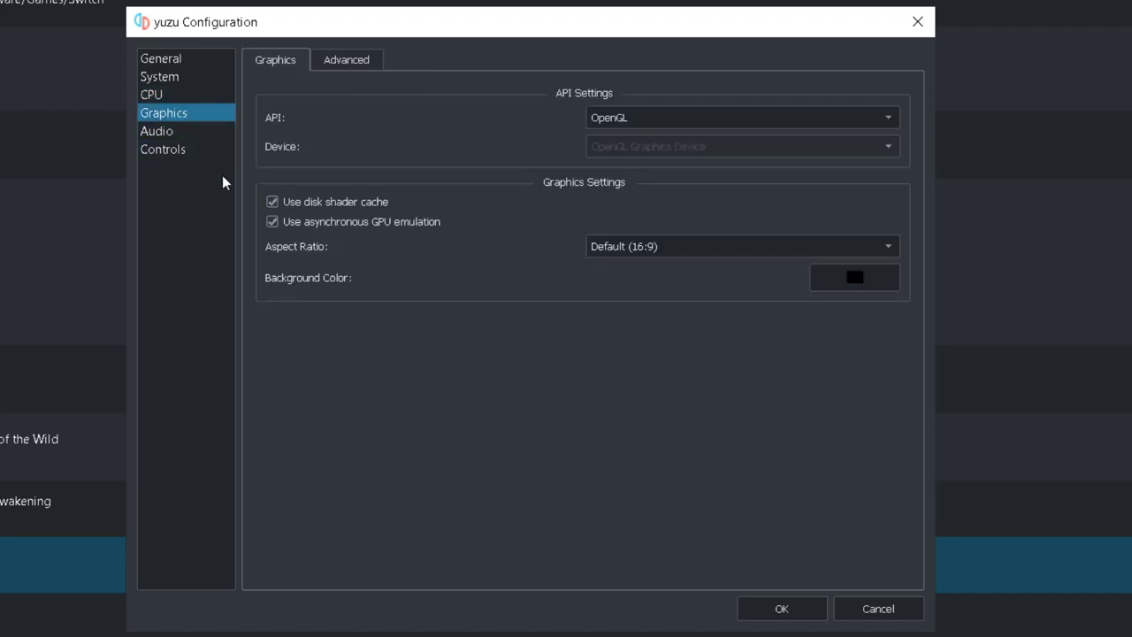
{"action": "left_click", "coordinate": [653, 122]}
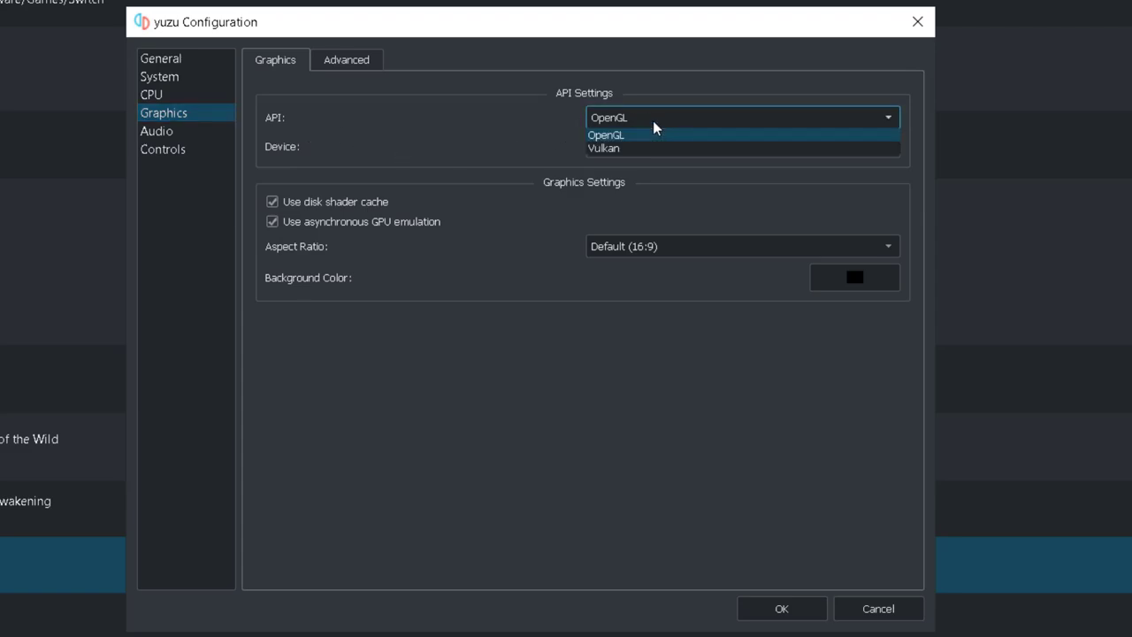
{"action": "left_click", "coordinate": [653, 120]}
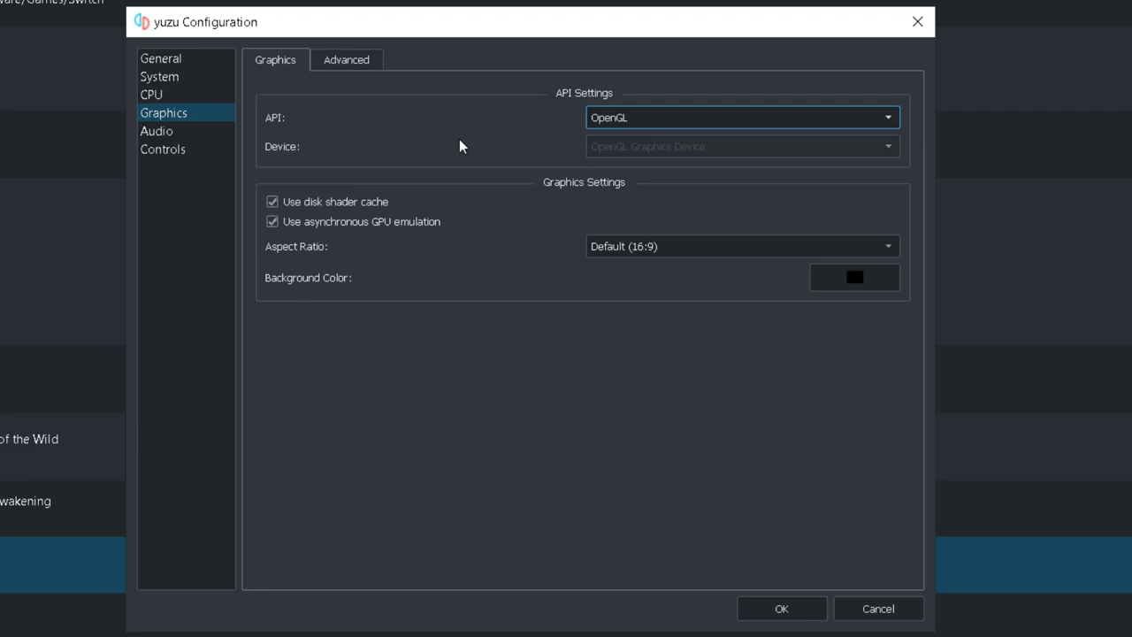
{"action": "left_click", "coordinate": [623, 118]}
{"action": "left_click", "coordinate": [617, 152]}
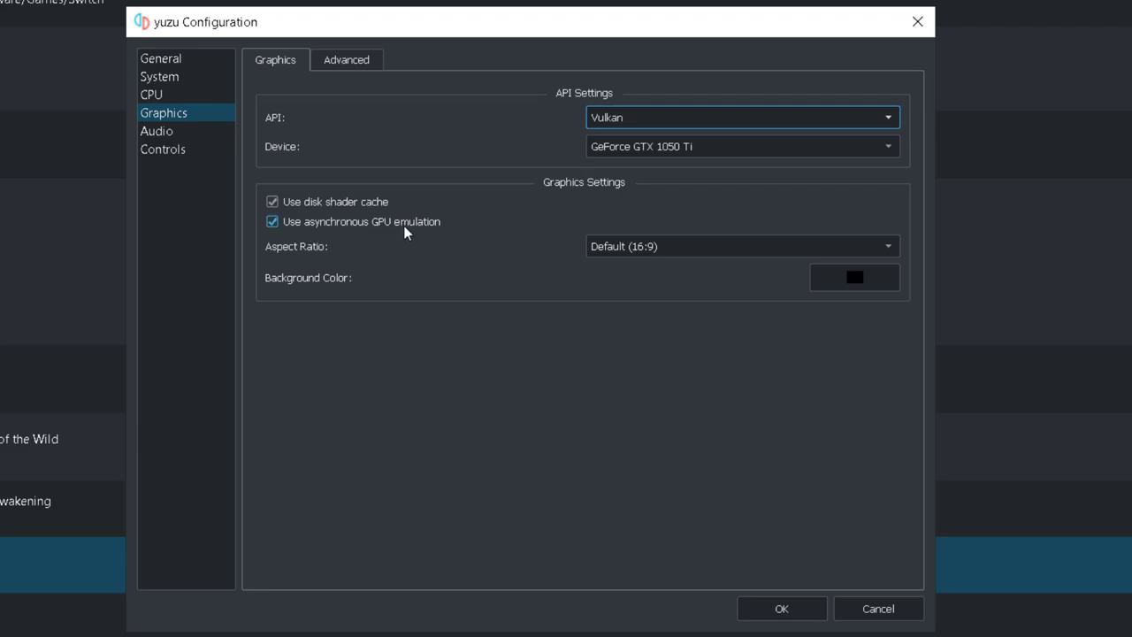
- Review the aspect ratio choices, keeping Default (16:9), and look at the background color picker
{"action": "left_click", "coordinate": [713, 251]}
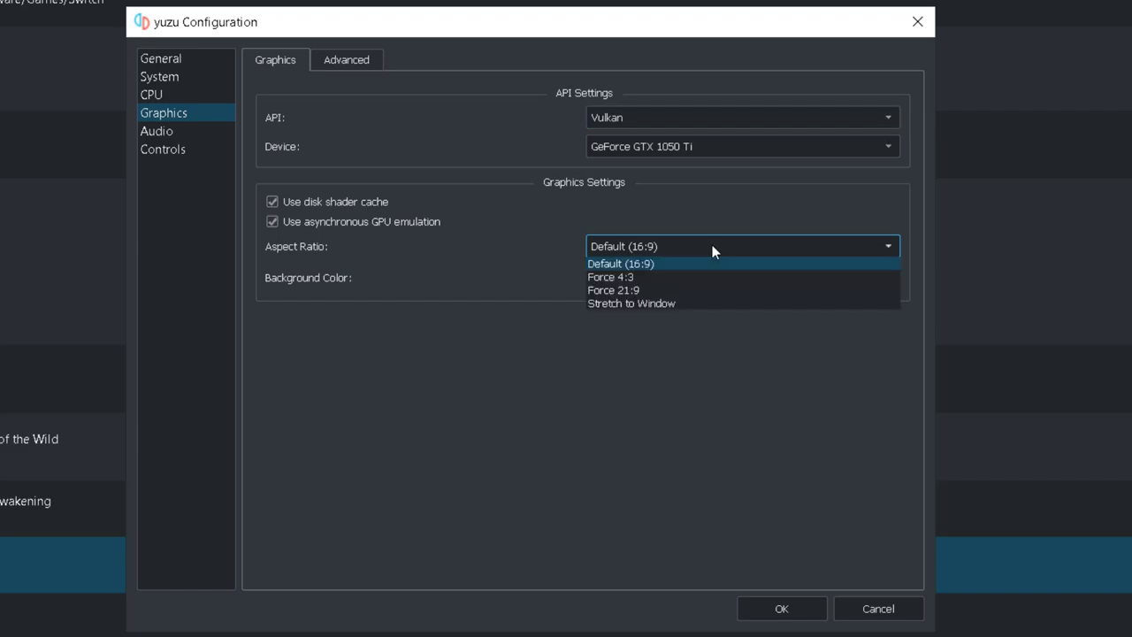
{"action": "left_click", "coordinate": [652, 264]}
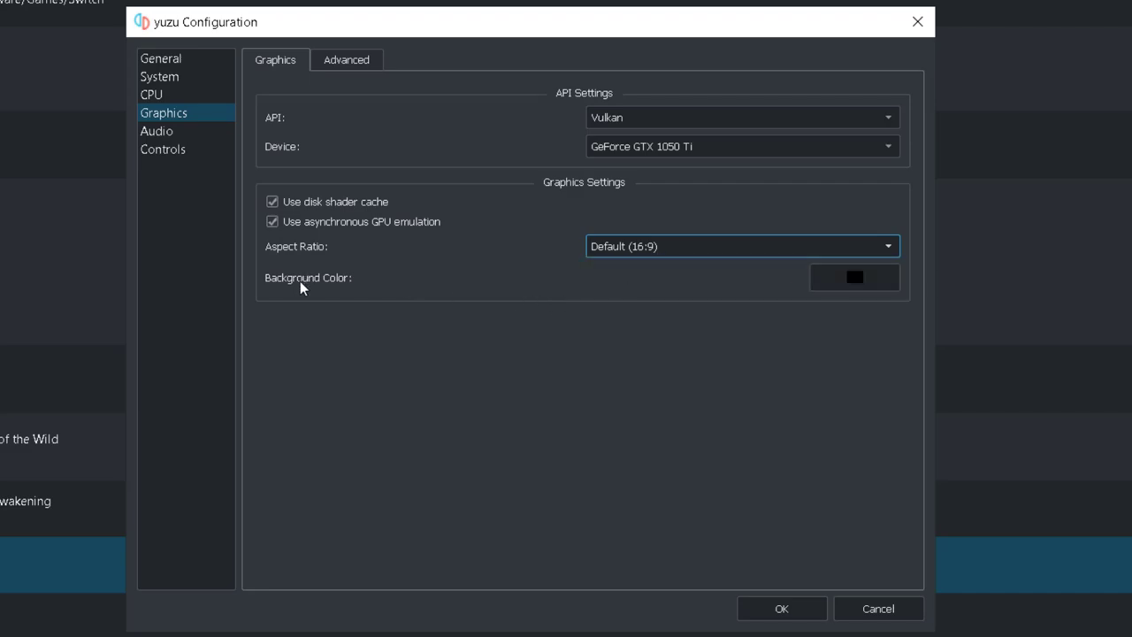
{"action": "left_click", "coordinate": [856, 279]}
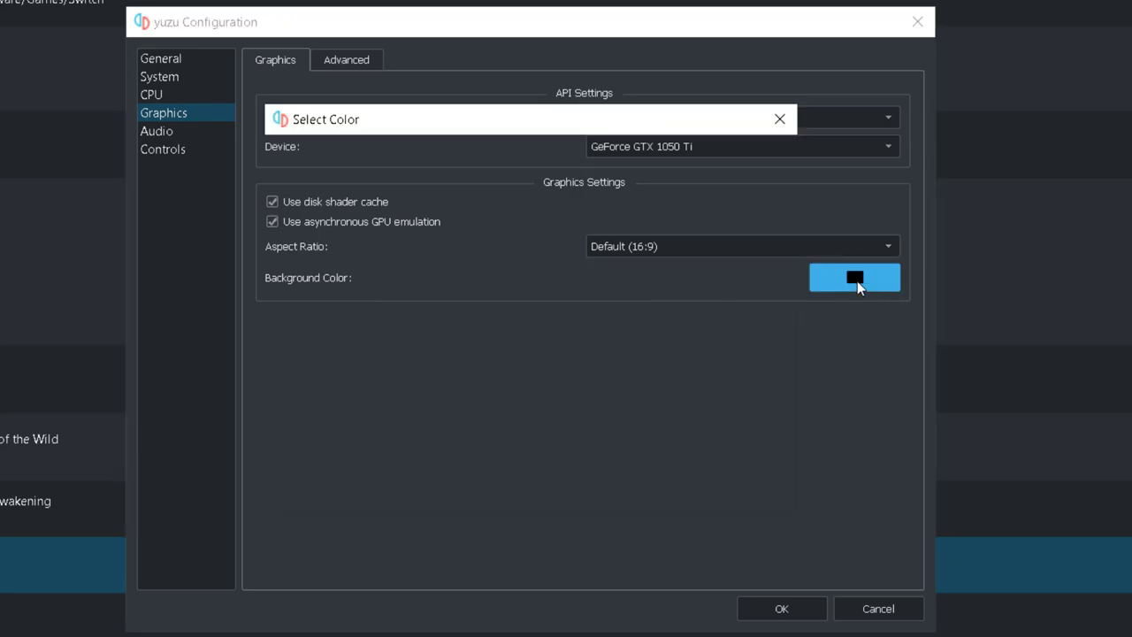
{"action": "left_click", "coordinate": [643, 489]}
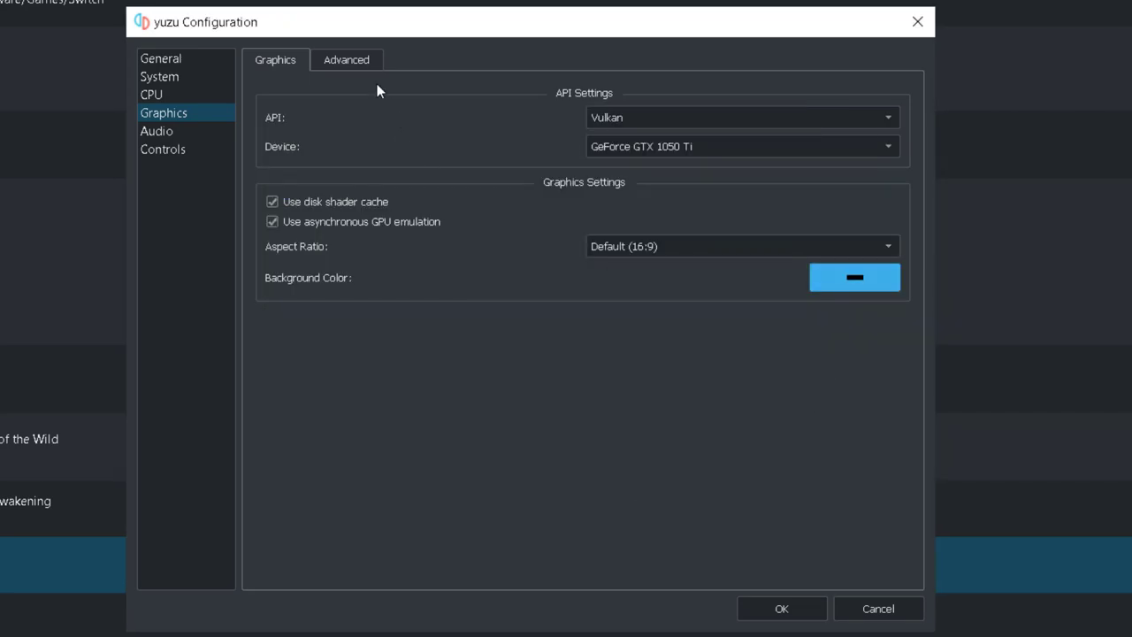
- Disable Use VSync in the advanced graphics settings and leave Anisotropic Filtering at Default
{"action": "left_click", "coordinate": [361, 60]}
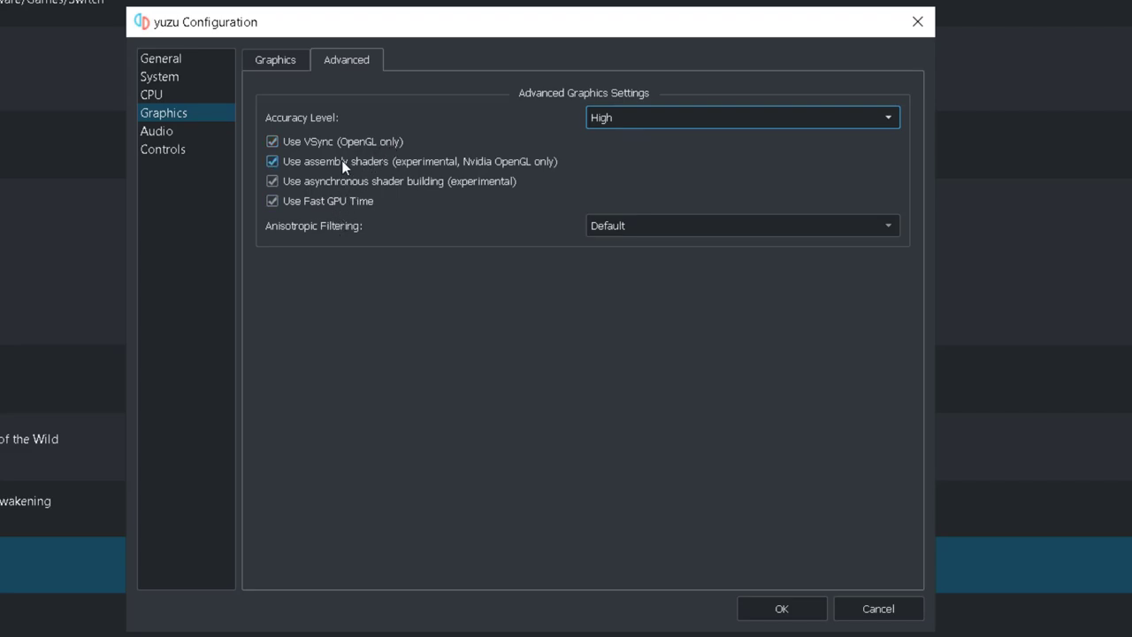
{"action": "mouse_move", "coordinate": [333, 148]}
{"action": "left_click", "coordinate": [272, 144]}
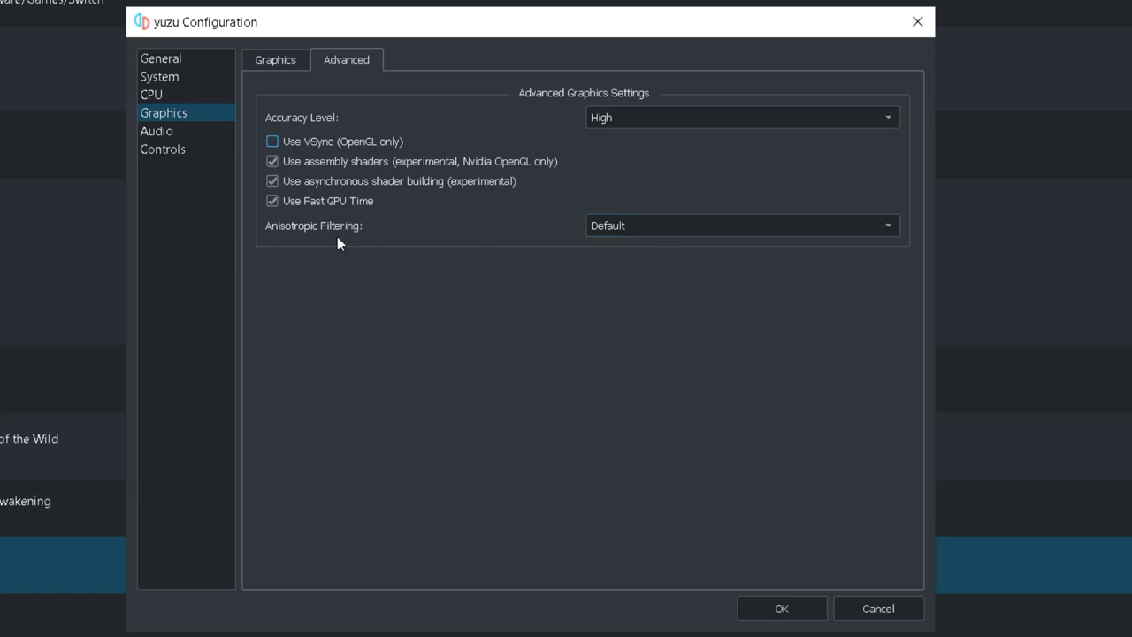
{"action": "left_click", "coordinate": [672, 230]}
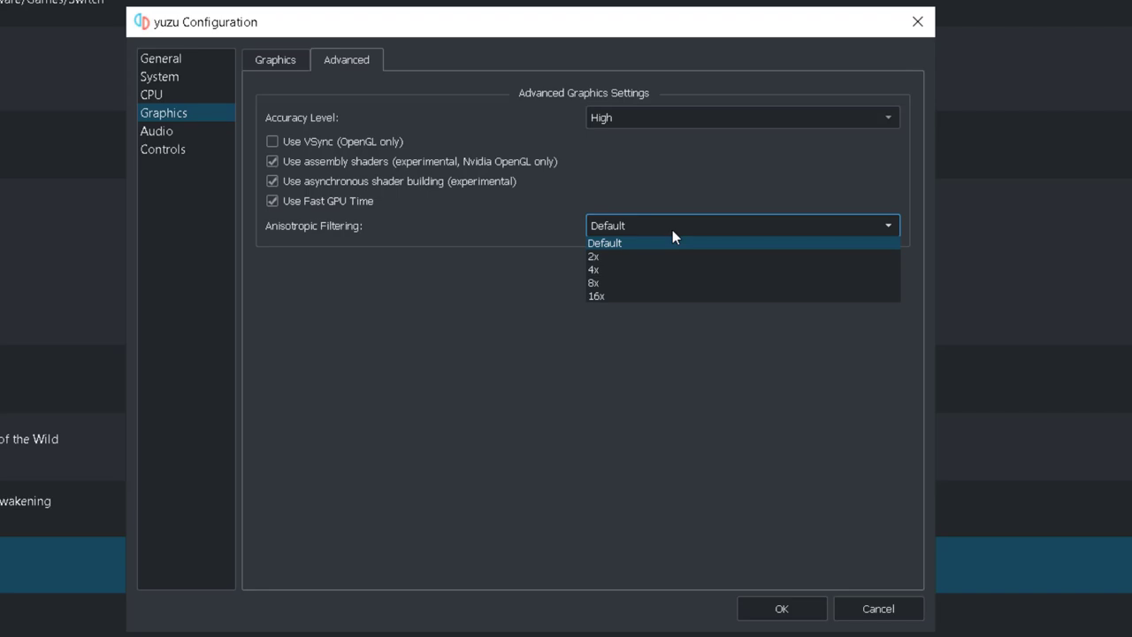
{"action": "left_click", "coordinate": [680, 391]}
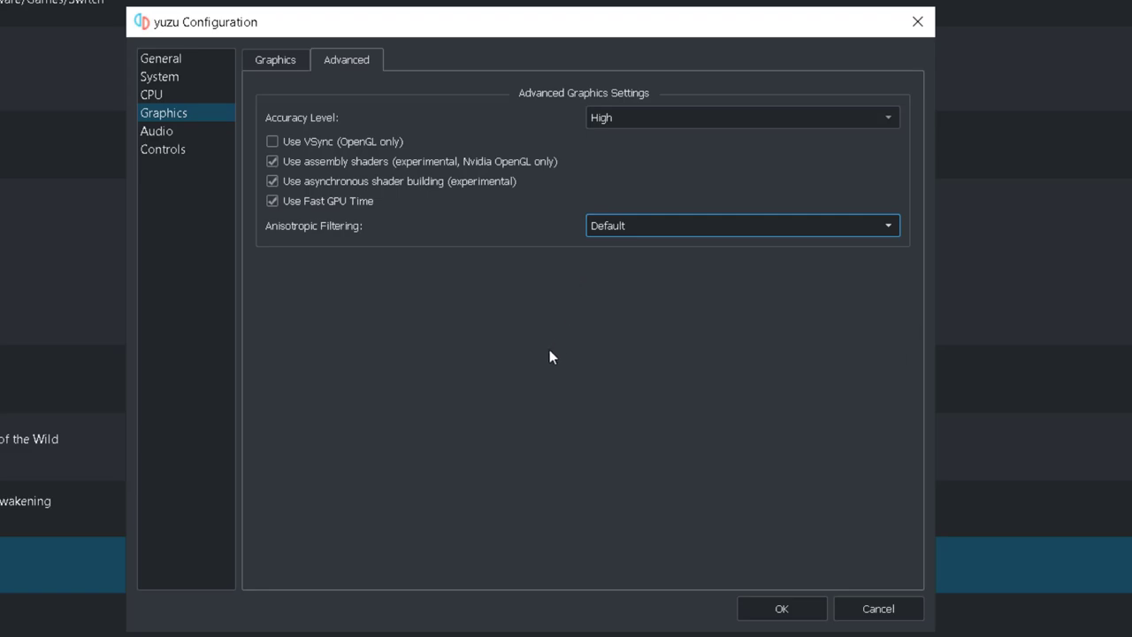
- Review the audio settings, including the audio stretching option
{"action": "left_click", "coordinate": [156, 132]}
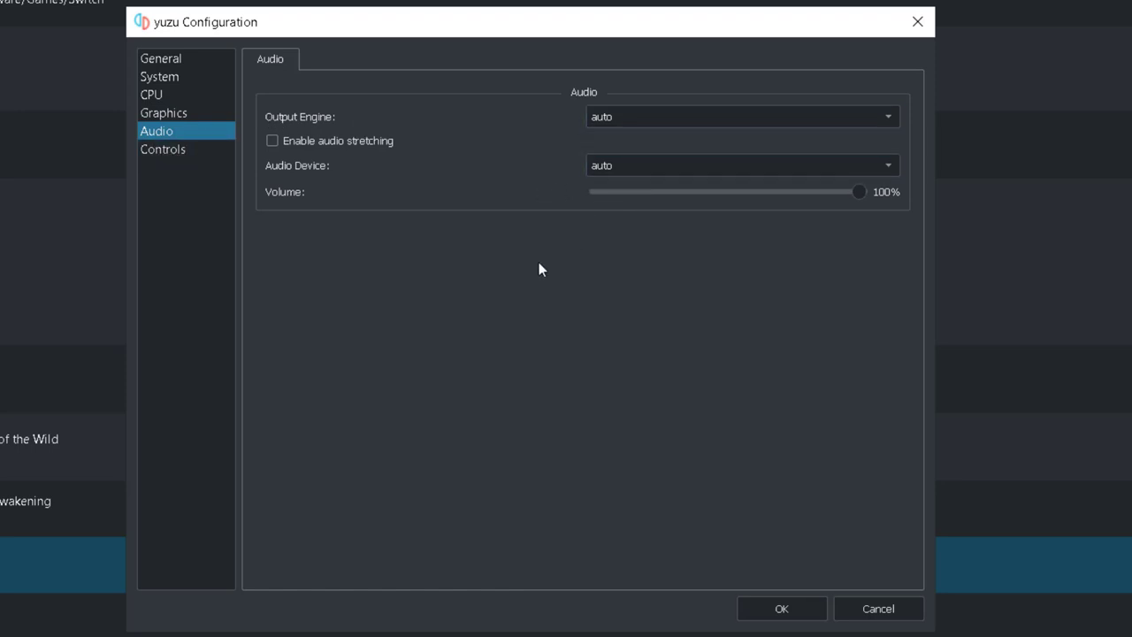
{"action": "mouse_move", "coordinate": [316, 142]}
{"action": "mouse_move", "coordinate": [381, 141]}
- Keep Pro Controller as Player 1's controller type and map the left stick to Axis 0 and Axis 1
{"action": "left_click", "coordinate": [169, 153]}
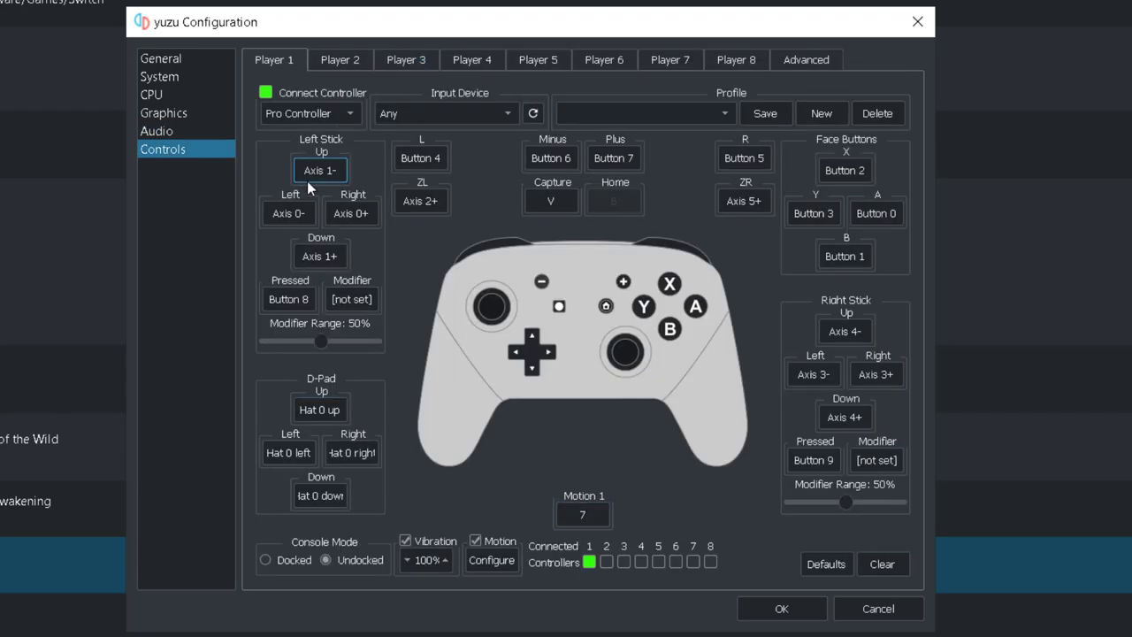
{"action": "left_click", "coordinate": [350, 117]}
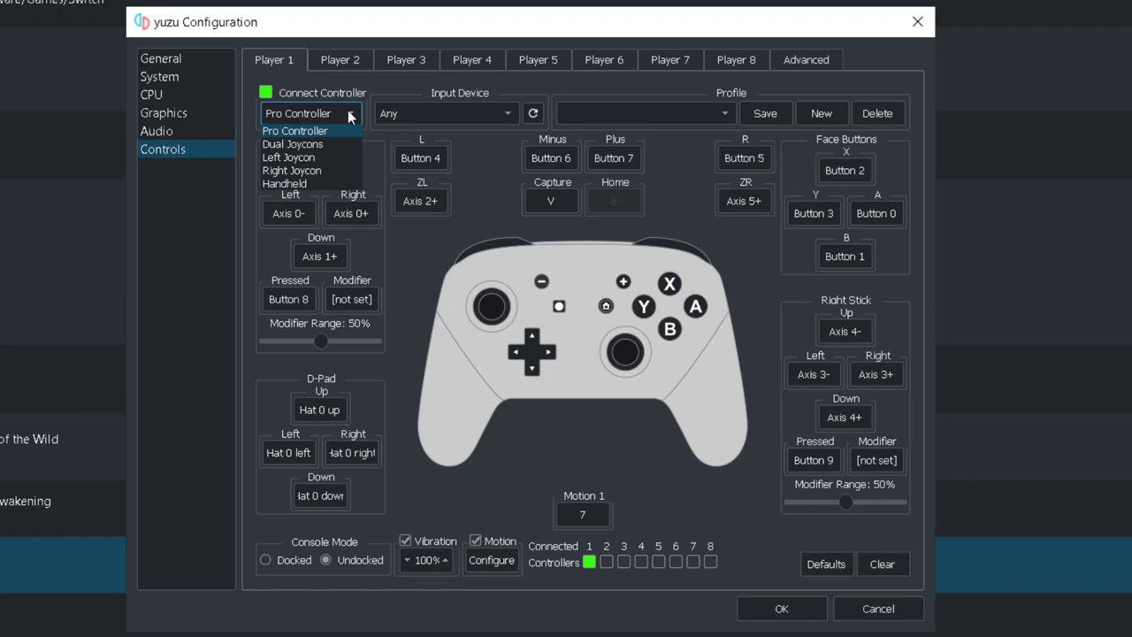
{"action": "left_click", "coordinate": [351, 115]}
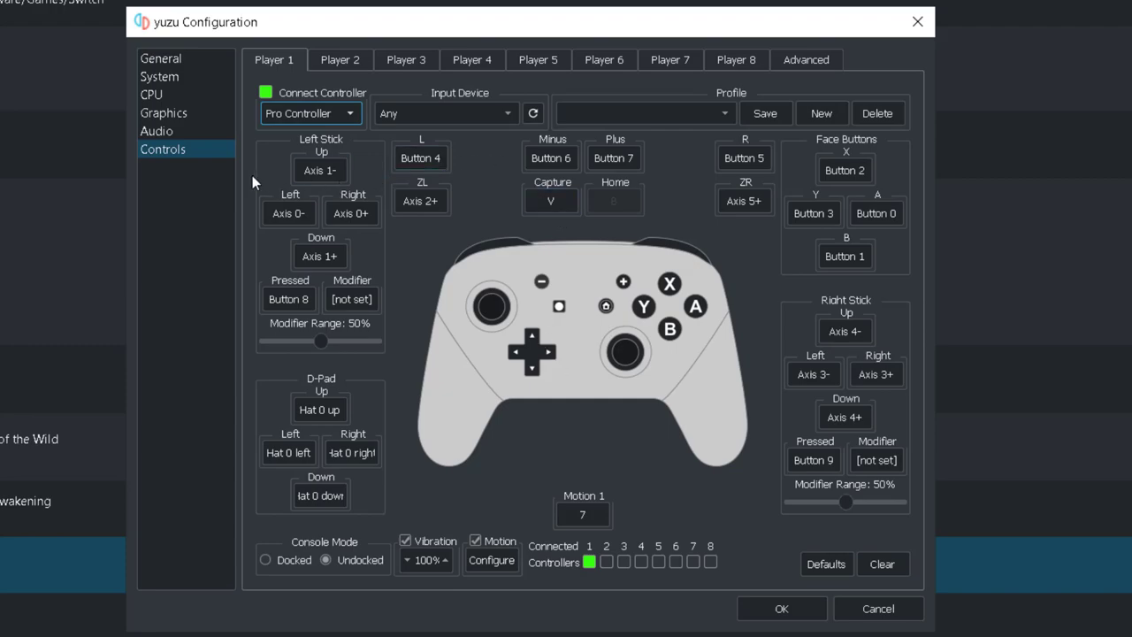
{"action": "left_click", "coordinate": [322, 176]}
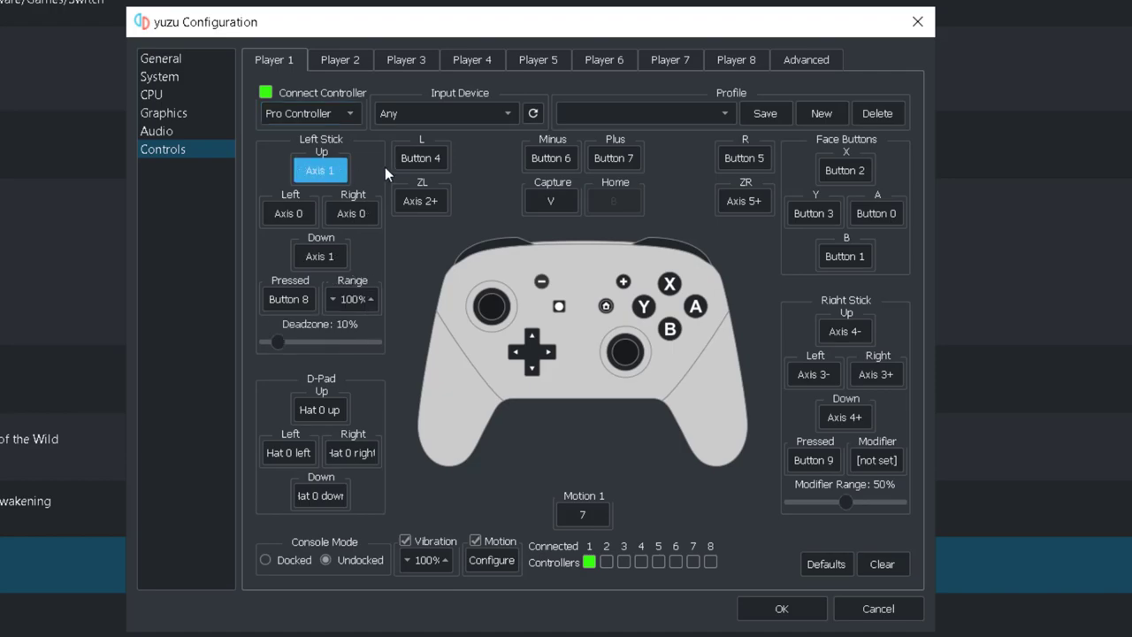
- Remap Player 1's left stick, assigning left and right to Axis 0 and down to Axis 1
{"action": "left_click", "coordinate": [294, 215]}
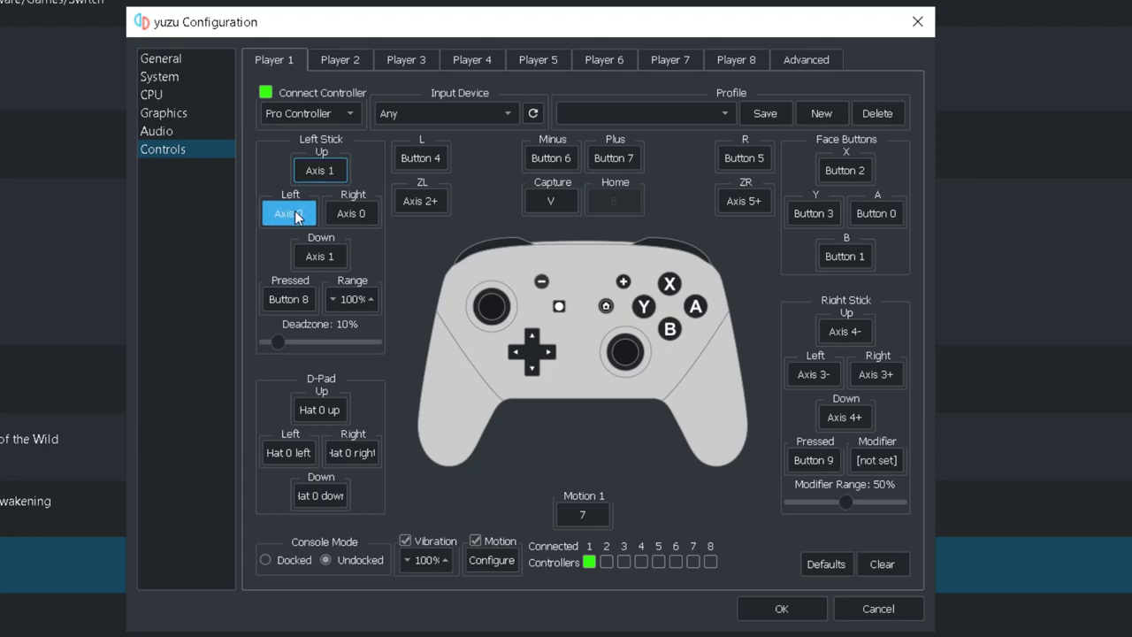
{"action": "left_click", "coordinate": [341, 217]}
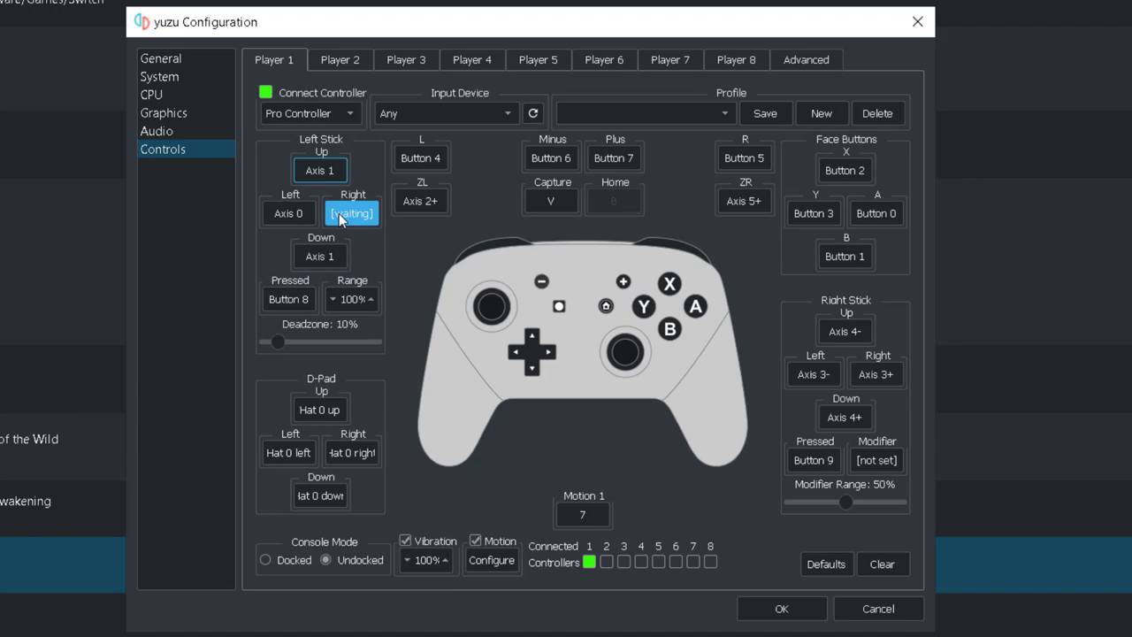
{"action": "left_click", "coordinate": [329, 255]}
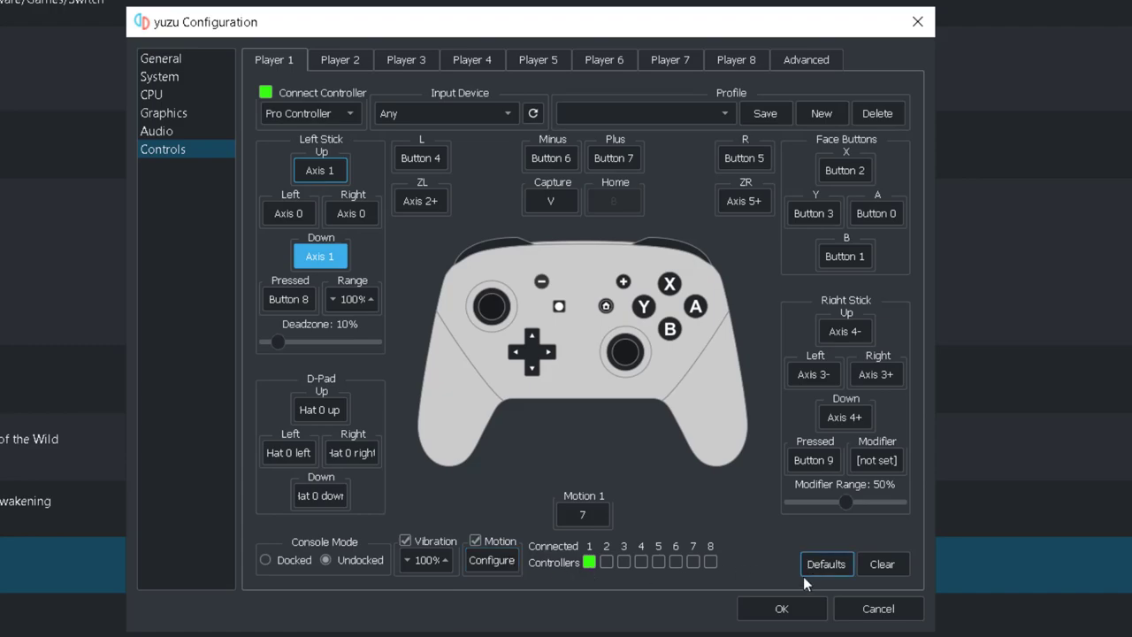
- Save Player 1's controller mapping and, after checking Player 2's controls, accept the configuration
{"action": "left_click", "coordinate": [765, 116]}
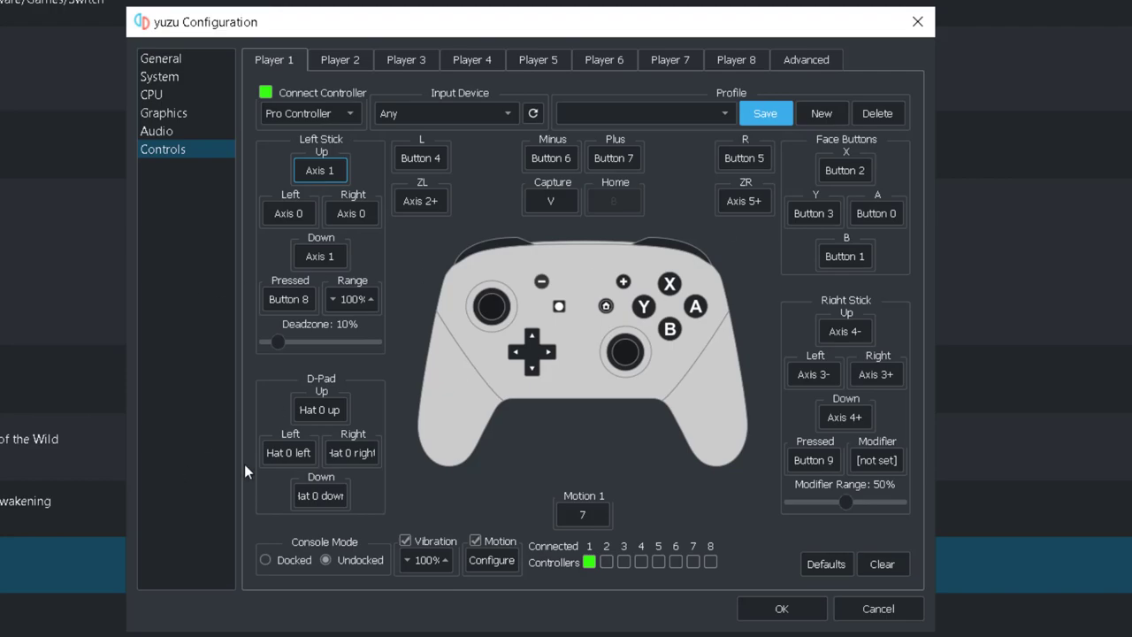
{"action": "left_click", "coordinate": [338, 61]}
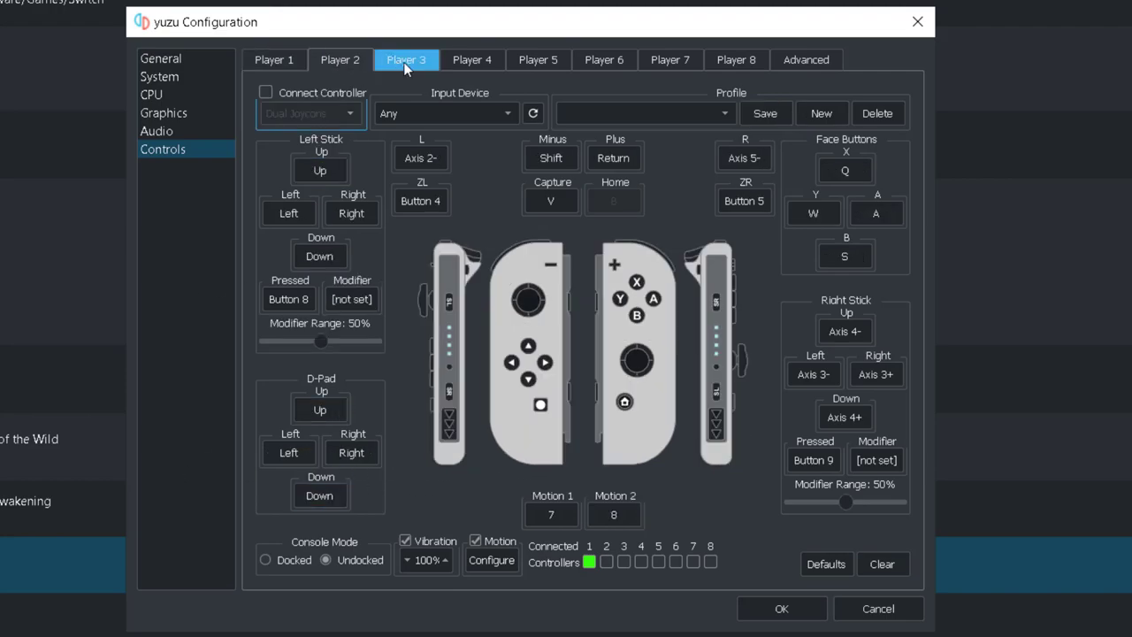
{"action": "left_click", "coordinate": [270, 59]}
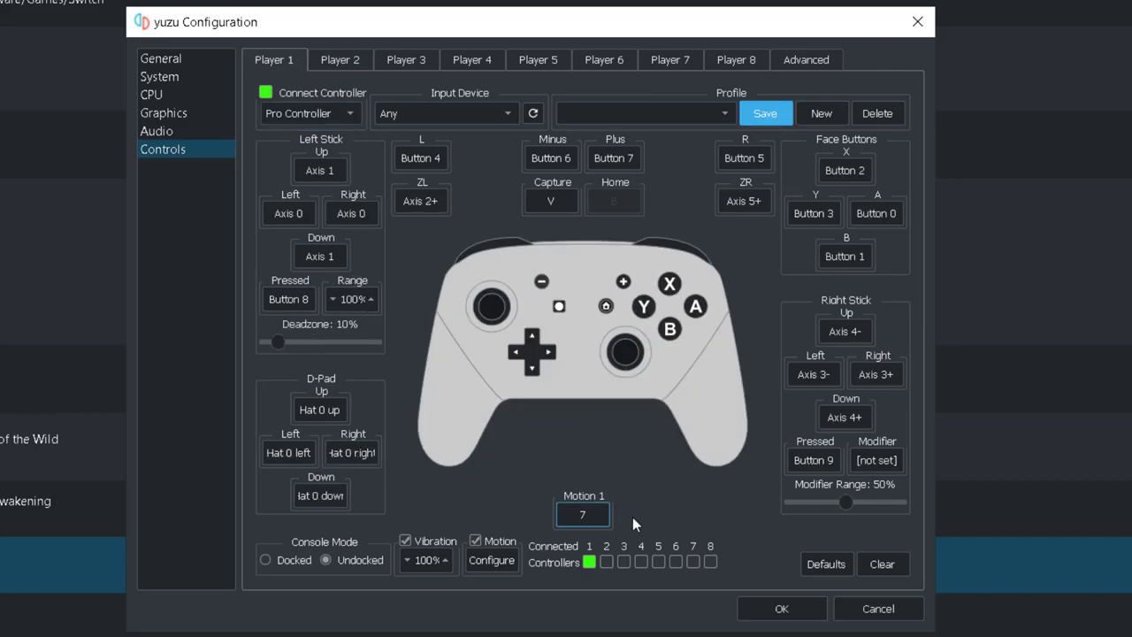
{"action": "left_click", "coordinate": [768, 608]}
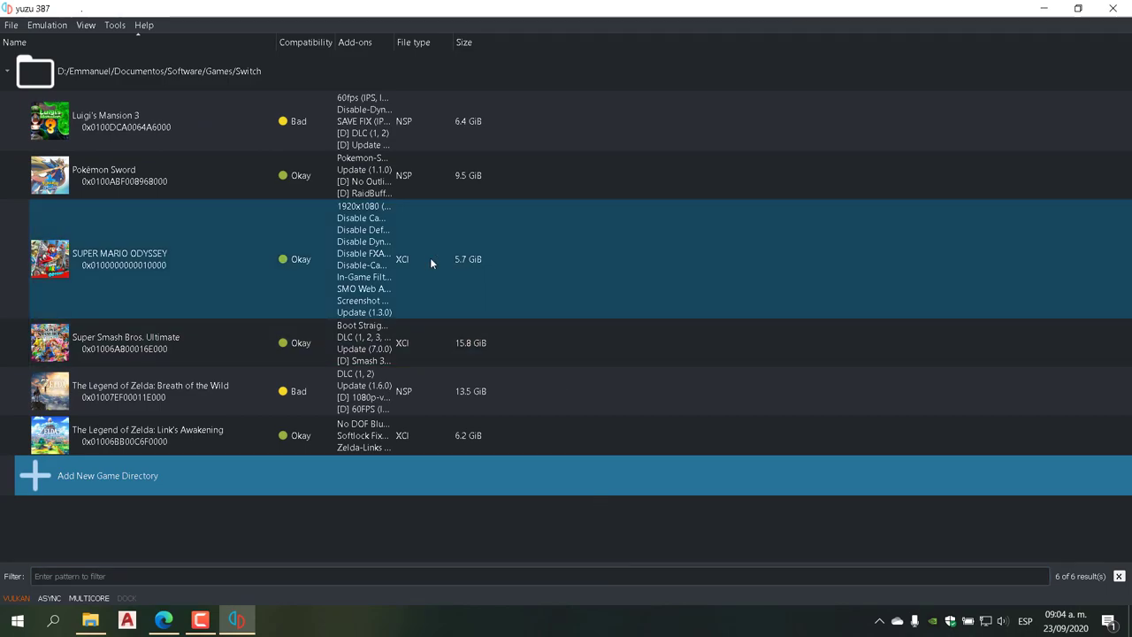
- Open Luigi's Mansion 3's transferable shader cache folder, and browse the downloads in Reddit's Shader Cache Collection post in the browser
{"action": "right_click", "coordinate": [144, 128]}
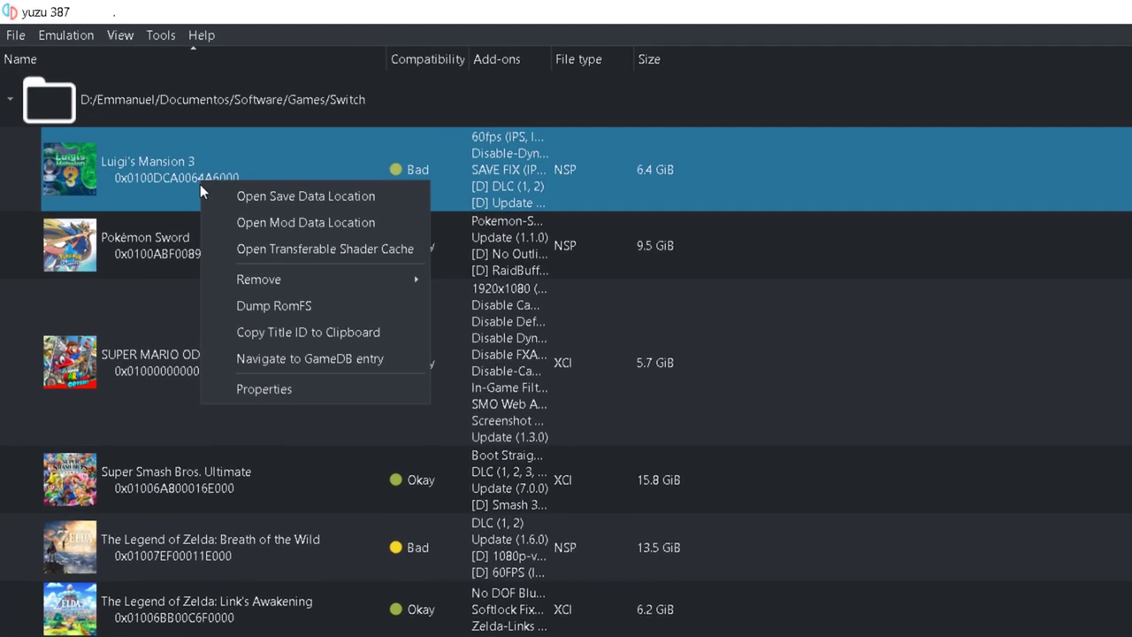
{"action": "left_click", "coordinate": [304, 250]}
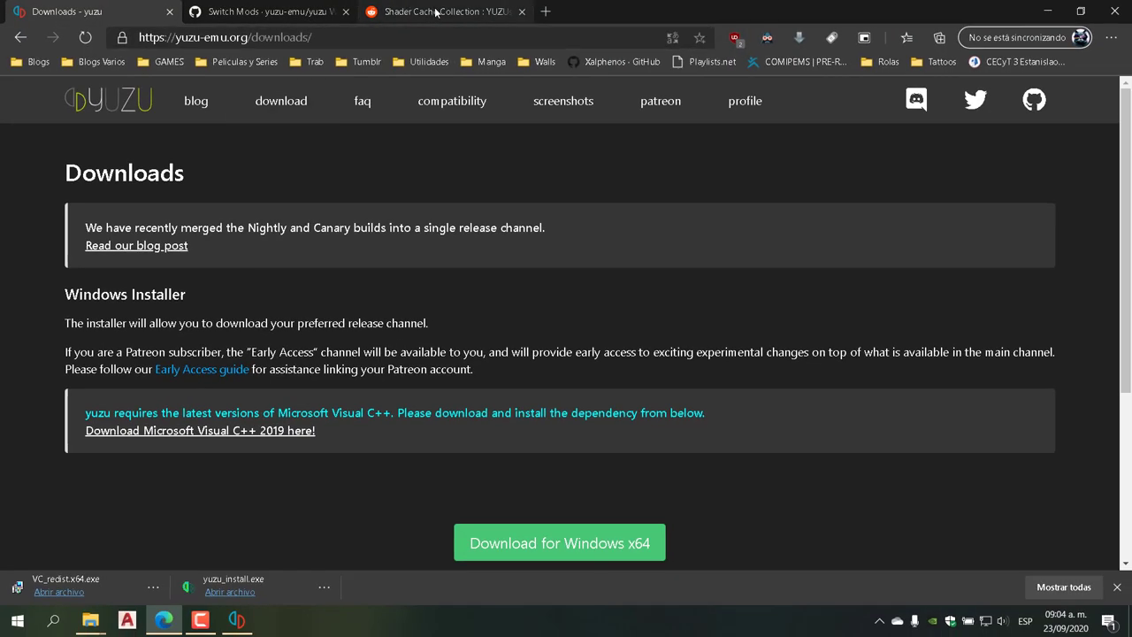
{"action": "left_click", "coordinate": [435, 12]}
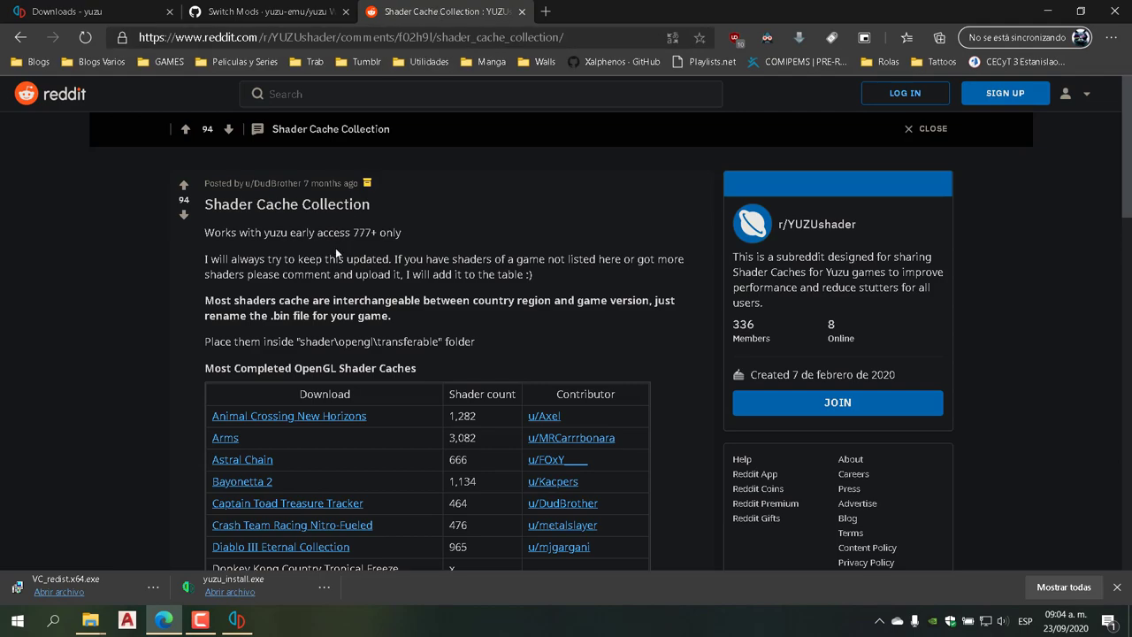
{"action": "scroll", "coordinate": [138, 236], "scroll_direction": "down", "scroll_amount": 3}
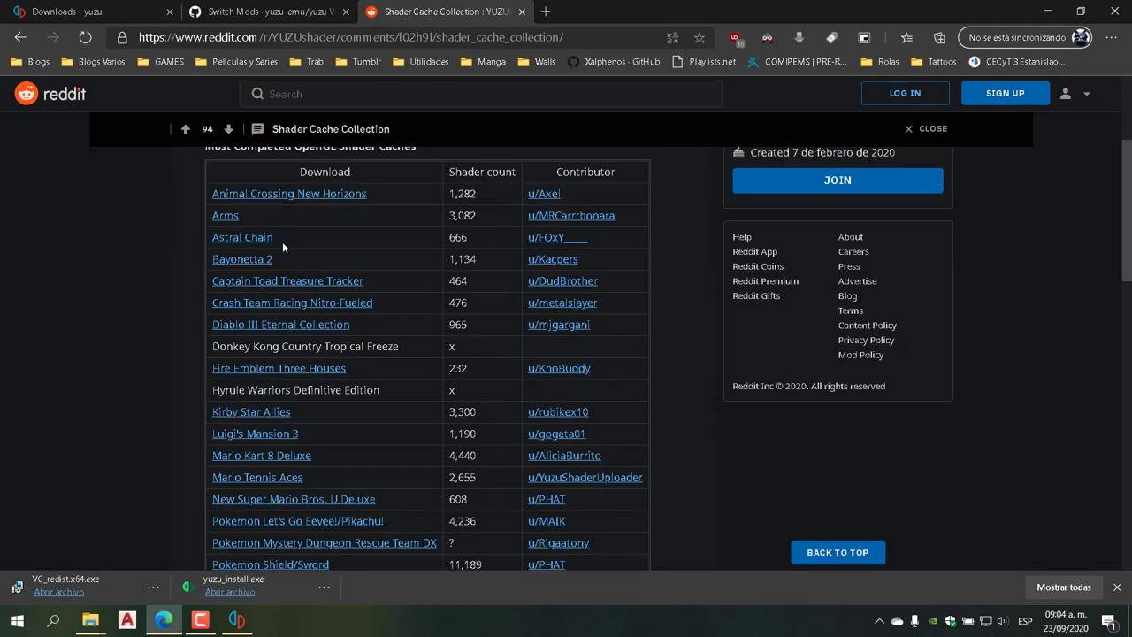
{"action": "scroll", "coordinate": [125, 259], "scroll_direction": "down", "scroll_amount": 3}
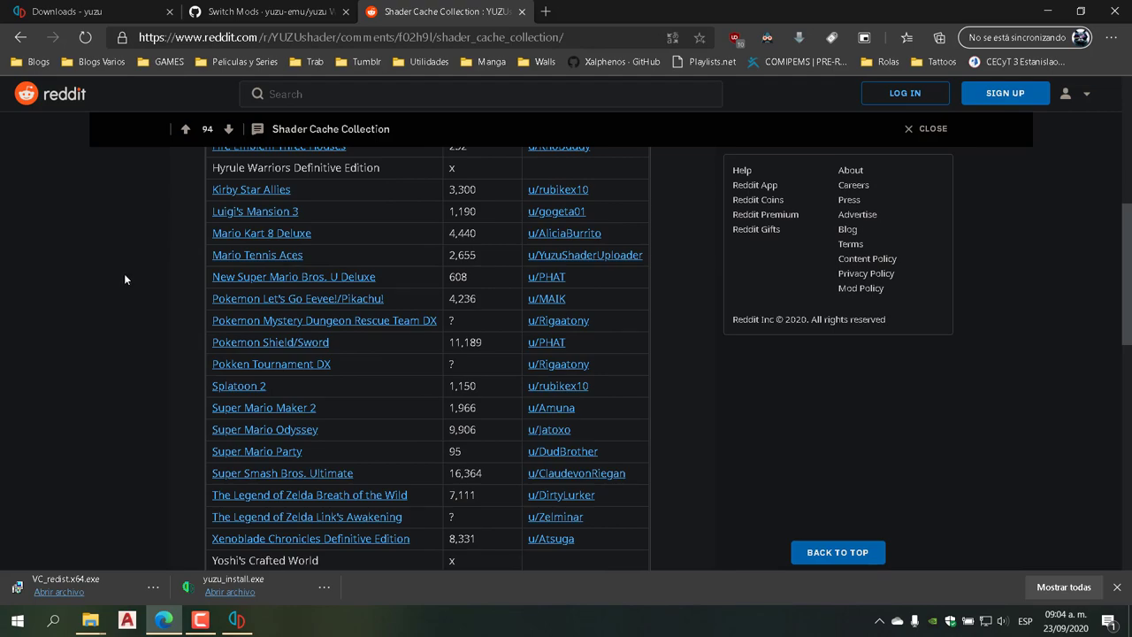
{"action": "left_click", "coordinate": [1116, 587]}
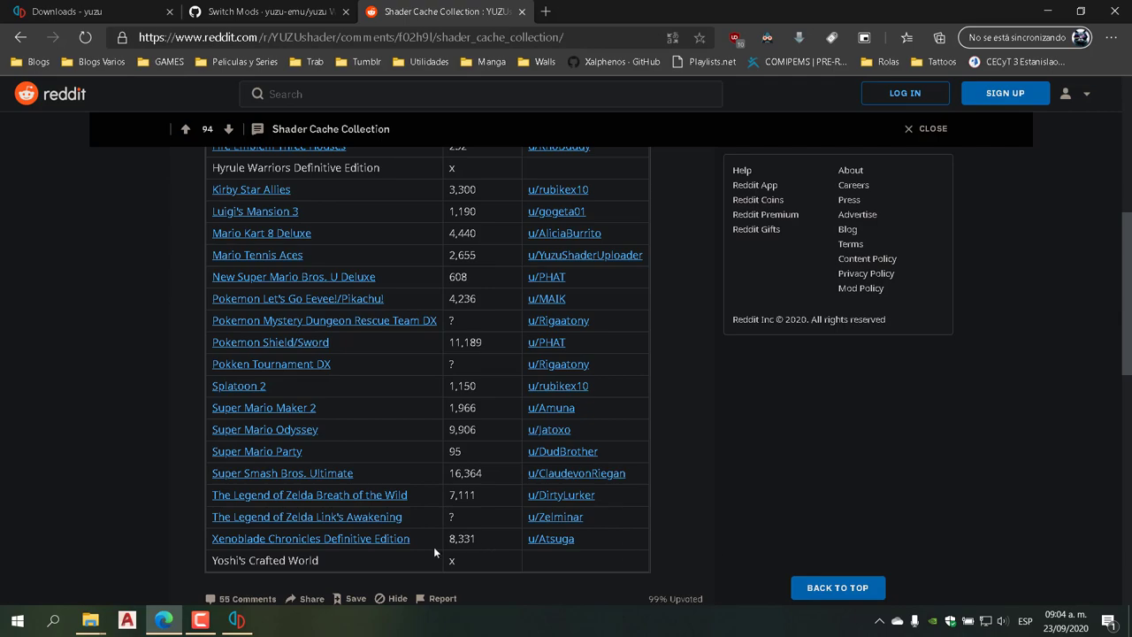
- Check and close the transferable shader folder, and open the mod data location of Luigi's Mansion 3 from yuzu
{"action": "right_click", "coordinate": [92, 610]}
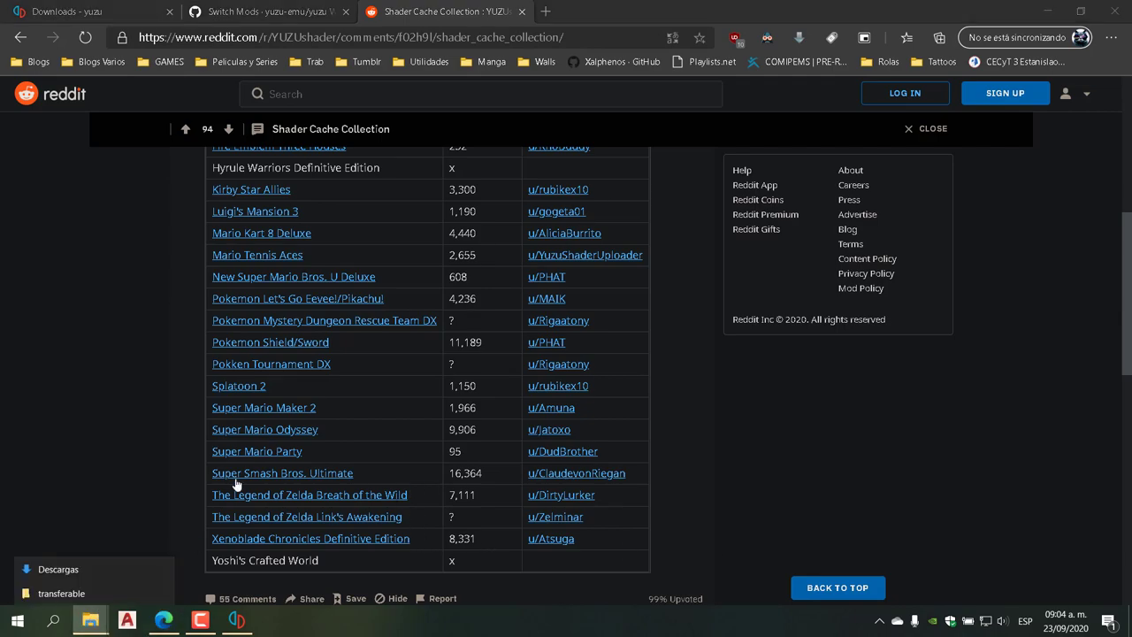
{"action": "left_click", "coordinate": [157, 570]}
{"action": "left_click", "coordinate": [107, 590]}
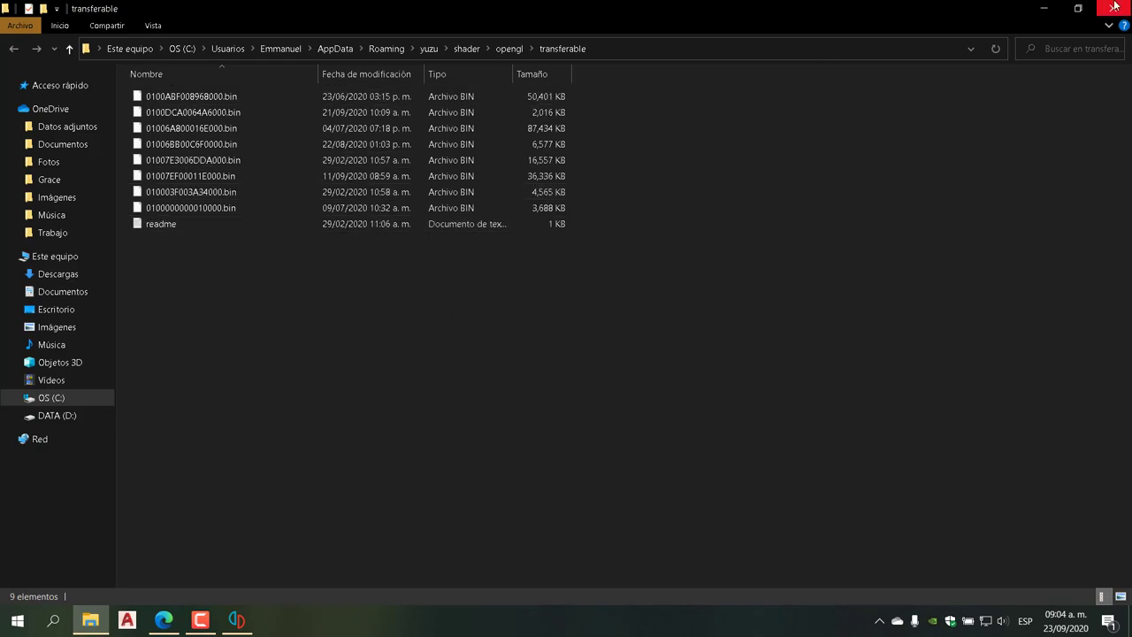
{"action": "left_click", "coordinate": [164, 619]}
{"action": "left_click", "coordinate": [236, 619]}
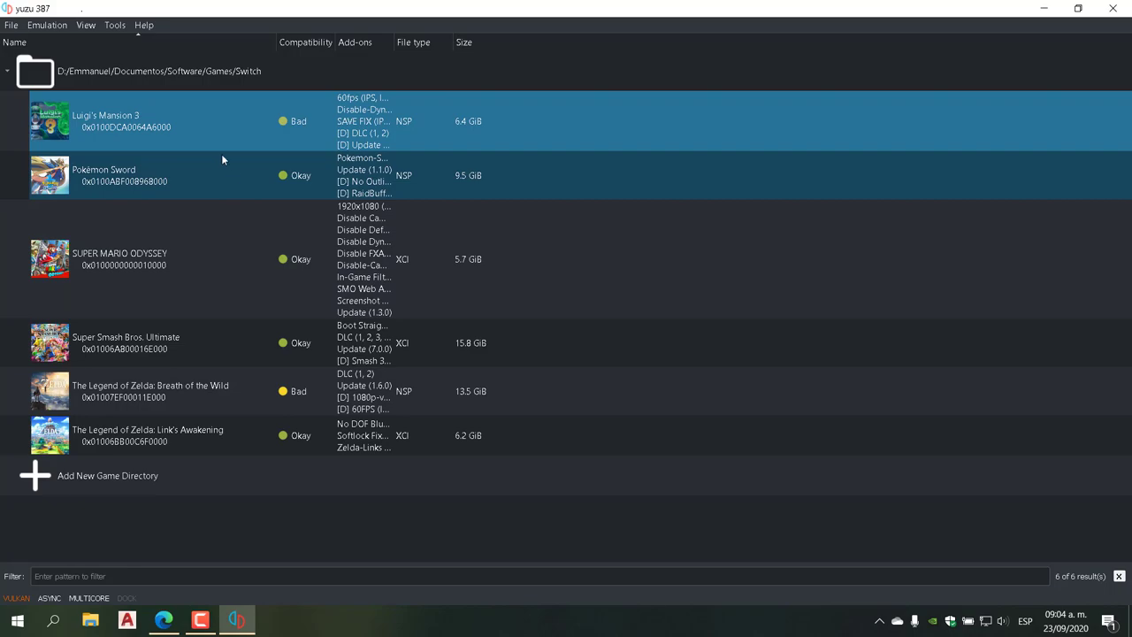
{"action": "right_click", "coordinate": [228, 187]}
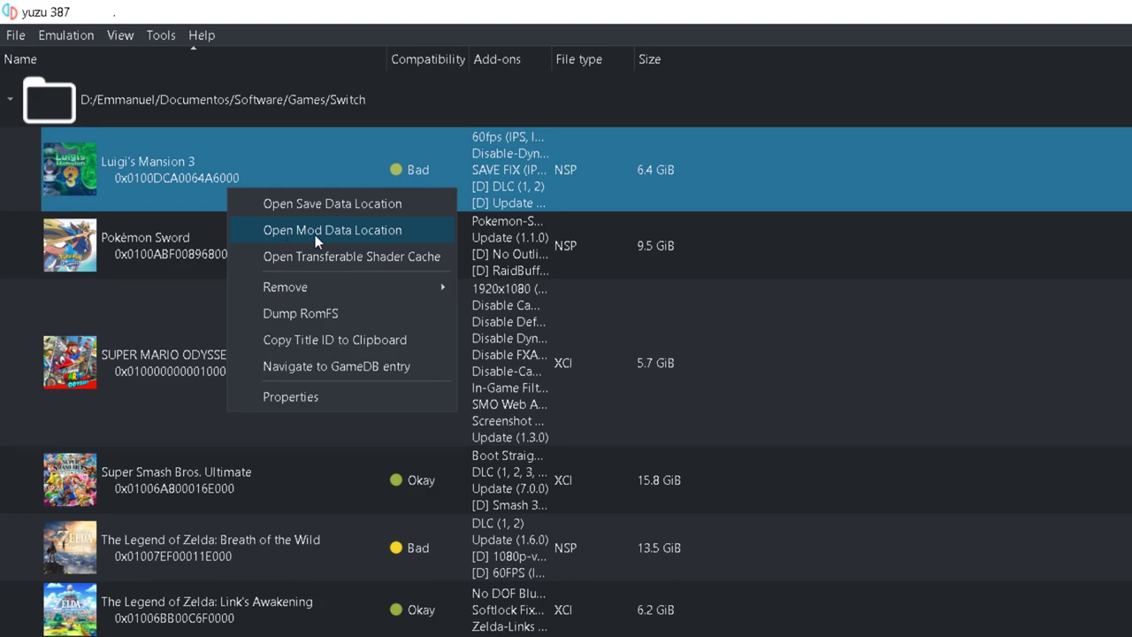
{"action": "left_click", "coordinate": [340, 234]}
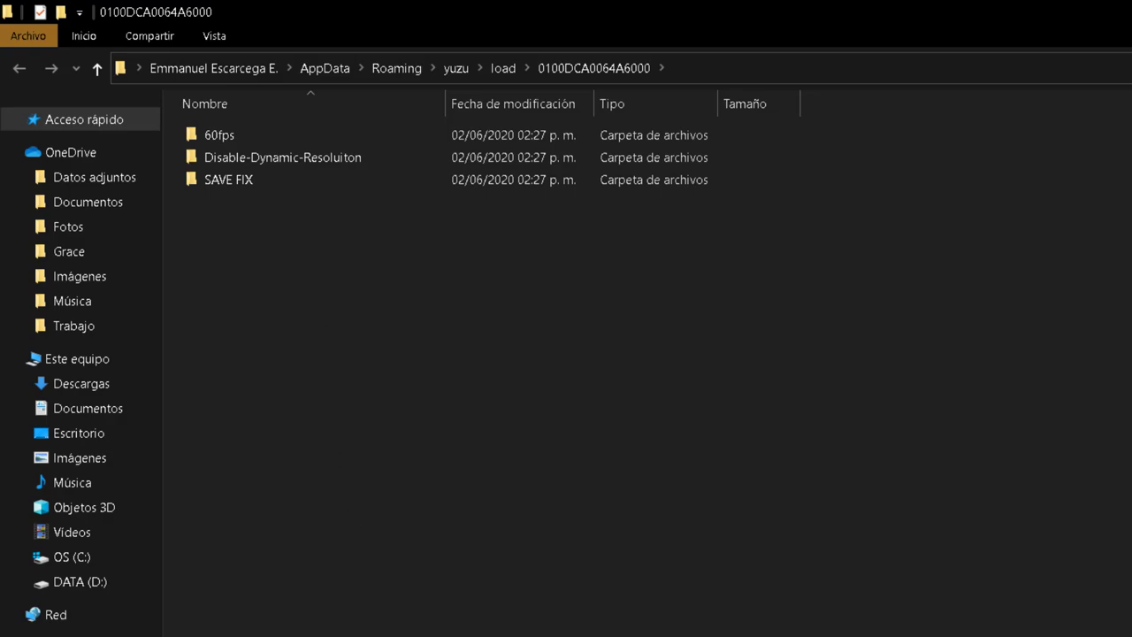
- Download the 60 FPS mod for Luigi's Mansion 3 from the yuzu Switch Mods wiki page in the browser
{"action": "mouse_move", "coordinate": [164, 619]}
{"action": "left_click", "coordinate": [188, 596]}
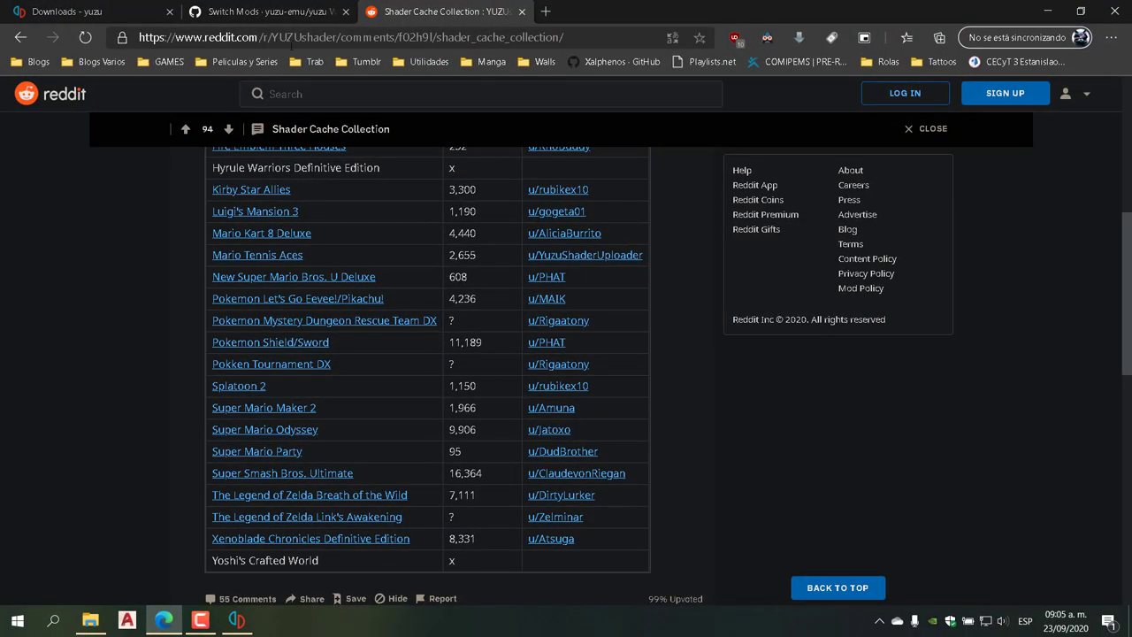
{"action": "left_click", "coordinate": [274, 12]}
{"action": "scroll", "coordinate": [35, 279], "scroll_direction": "down", "scroll_amount": 2}
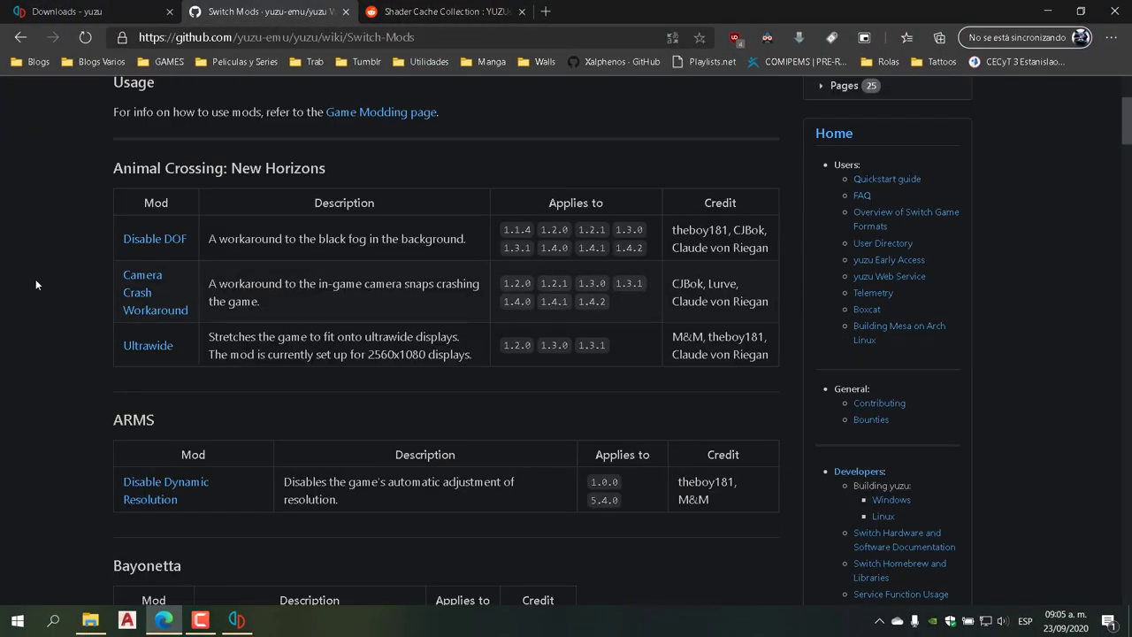
{"action": "scroll", "coordinate": [36, 284], "scroll_direction": "down", "scroll_amount": 3}
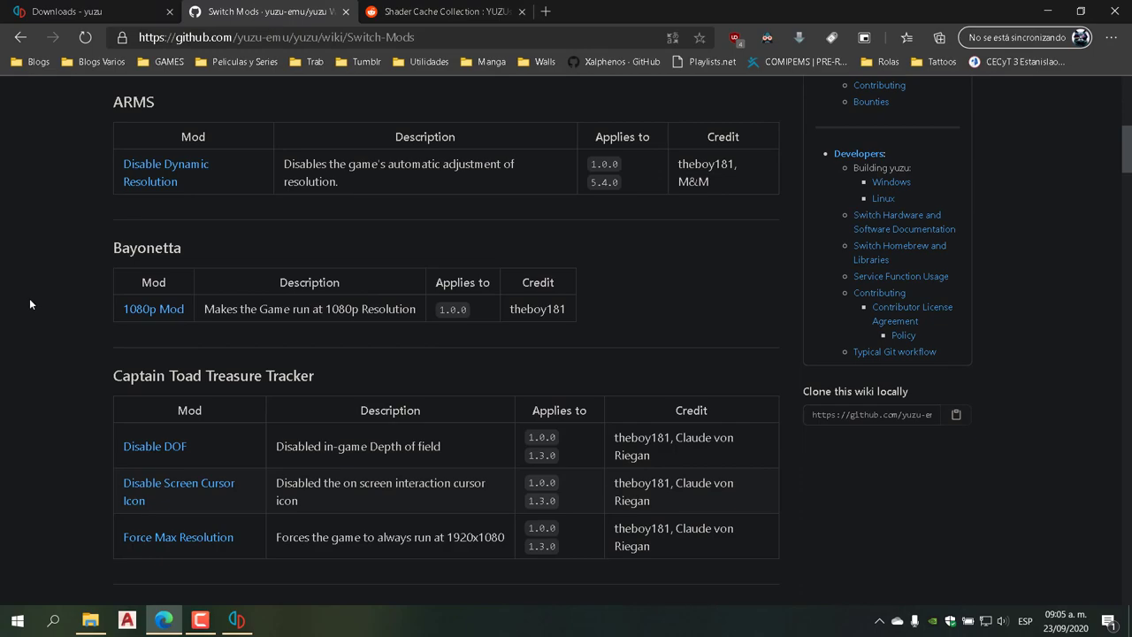
{"action": "scroll", "coordinate": [29, 304], "scroll_direction": "down", "scroll_amount": 3}
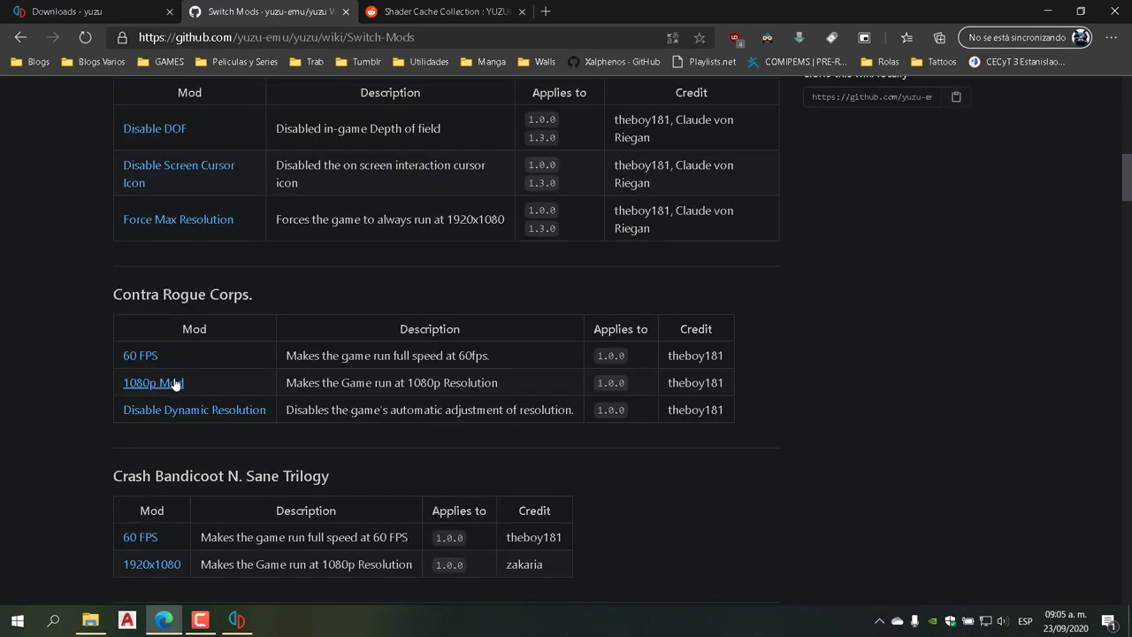
{"action": "scroll", "coordinate": [9, 389], "scroll_direction": "down", "scroll_amount": 4}
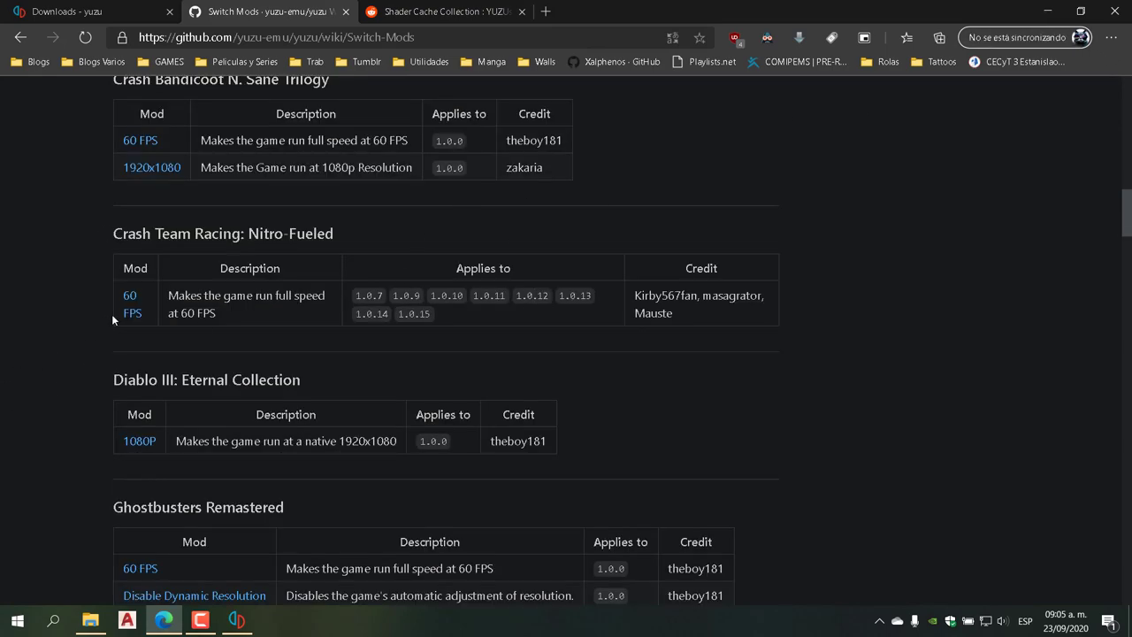
{"action": "scroll", "coordinate": [112, 319], "scroll_direction": "down", "scroll_amount": 8}
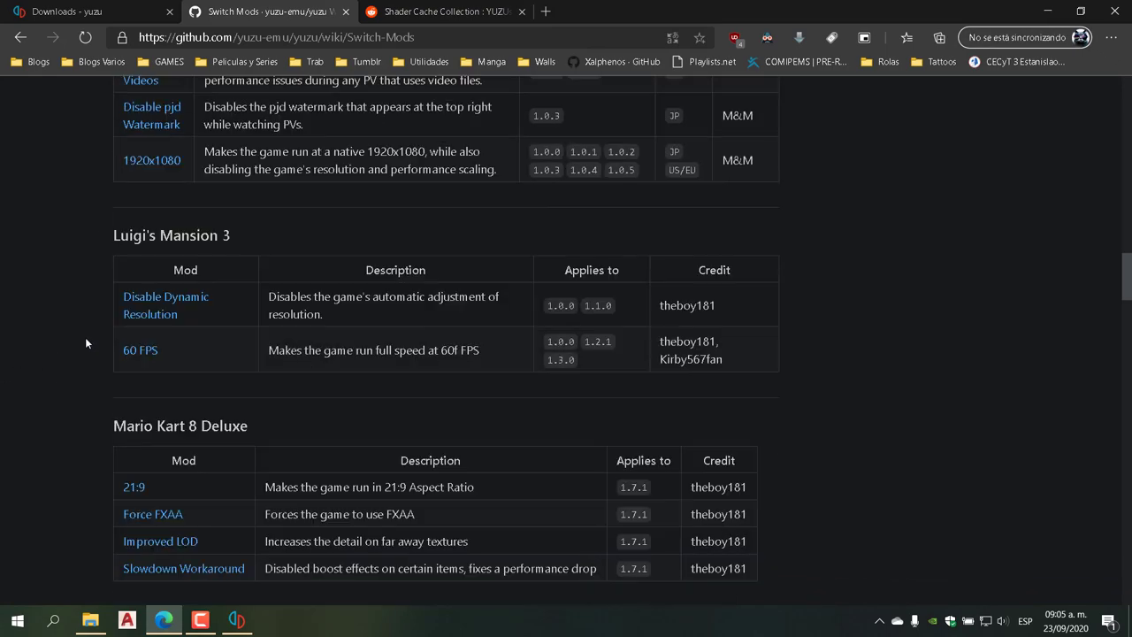
{"action": "left_click", "coordinate": [140, 351]}
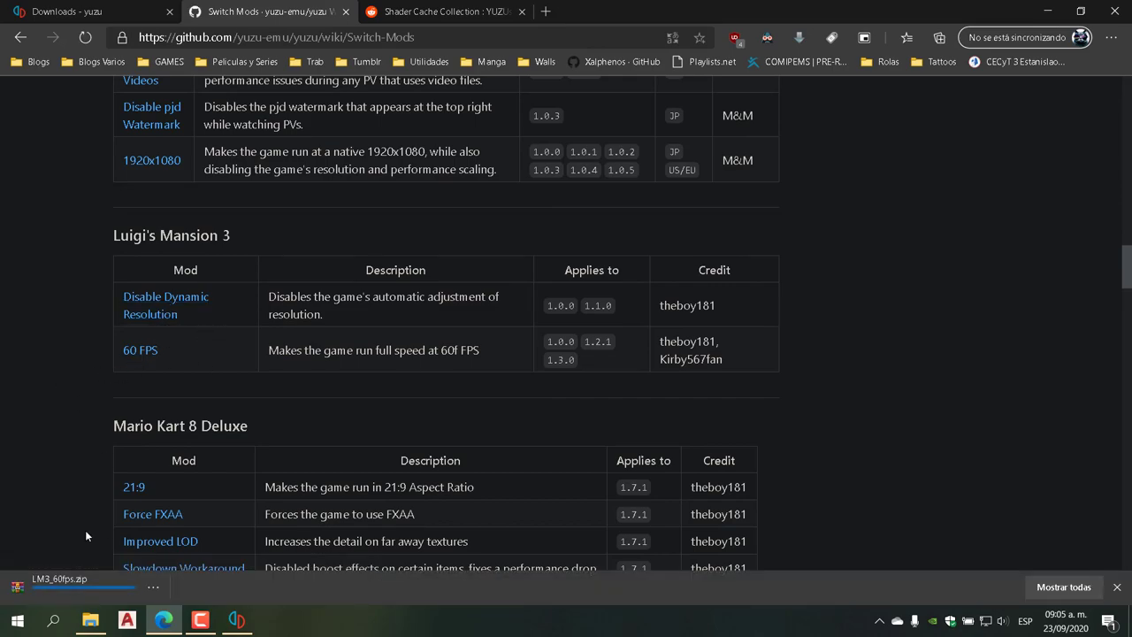
- Open the downloaded LM3_60fps.zip in WinRAR, dismiss the extra window and select the 60fps folder
{"action": "left_click", "coordinate": [64, 579]}
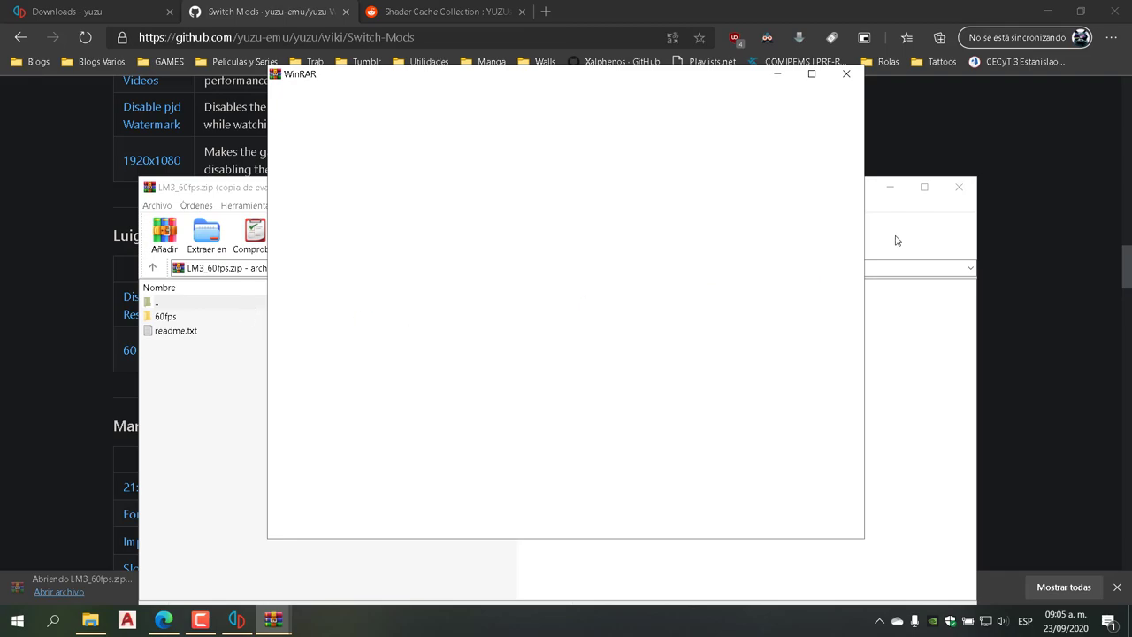
{"action": "left_click", "coordinate": [847, 73]}
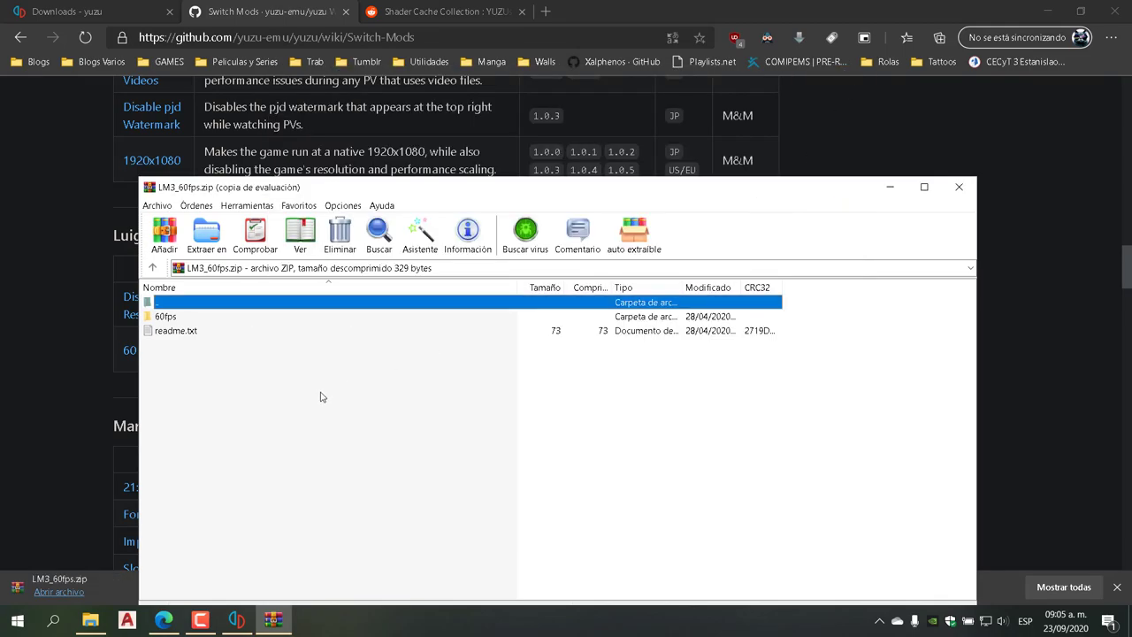
{"action": "left_click", "coordinate": [168, 321]}
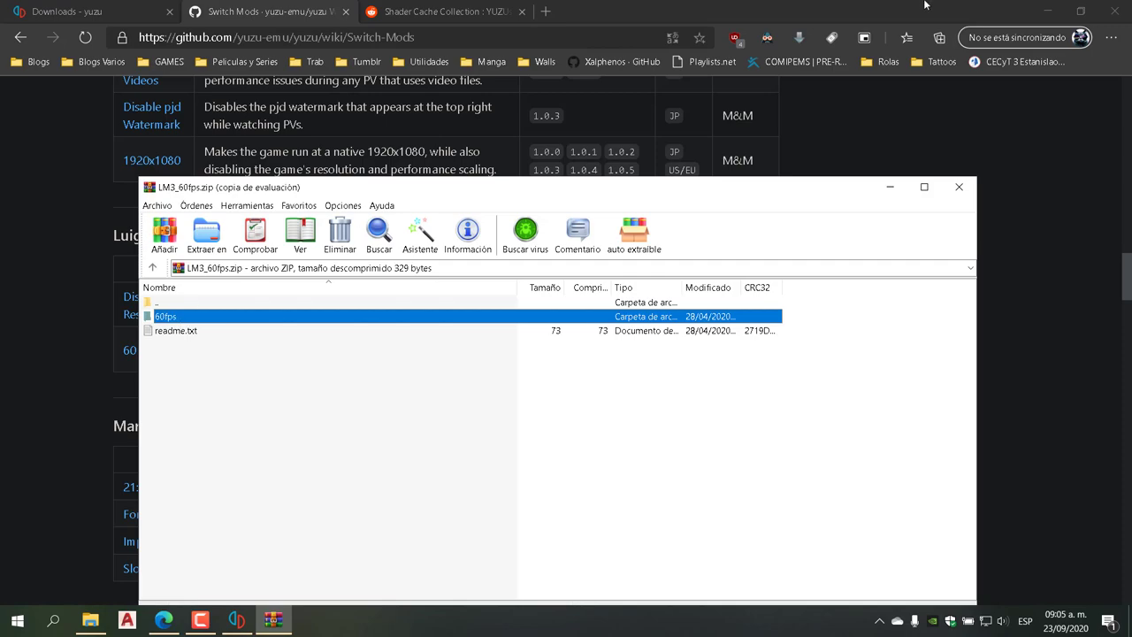
- Check the mod folders in Luigi's Mansion 3's mod data location, and close the archive and folder windows
{"action": "left_click", "coordinate": [1050, 12]}
{"action": "left_click", "coordinate": [221, 156]}
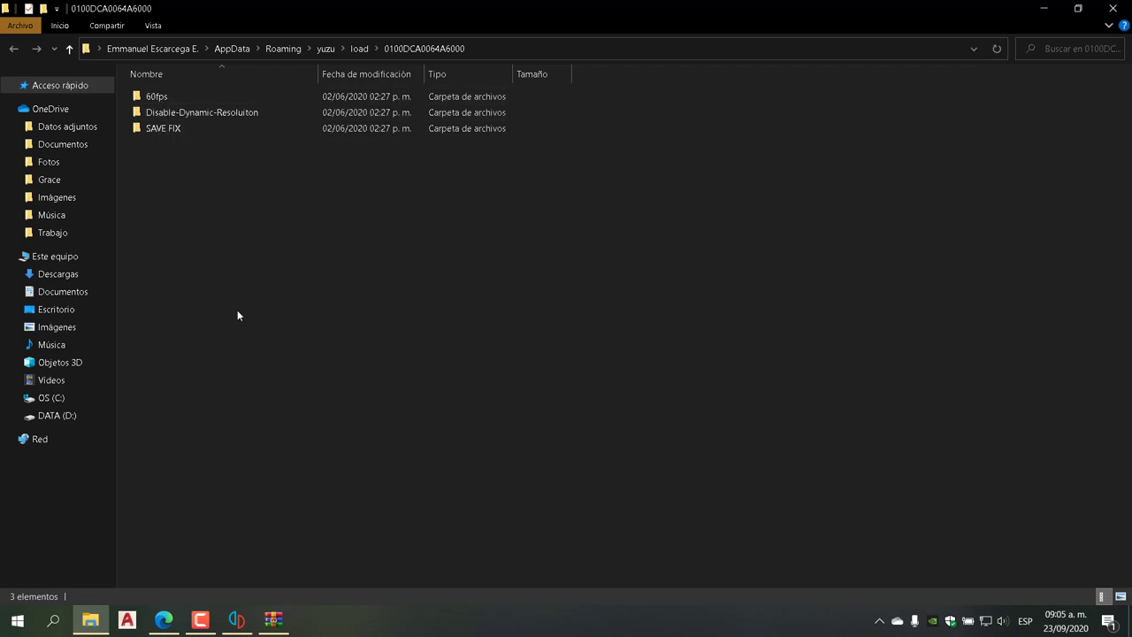
{"action": "key", "text": "alt+Tab"}
{"action": "left_click", "coordinate": [959, 187]}
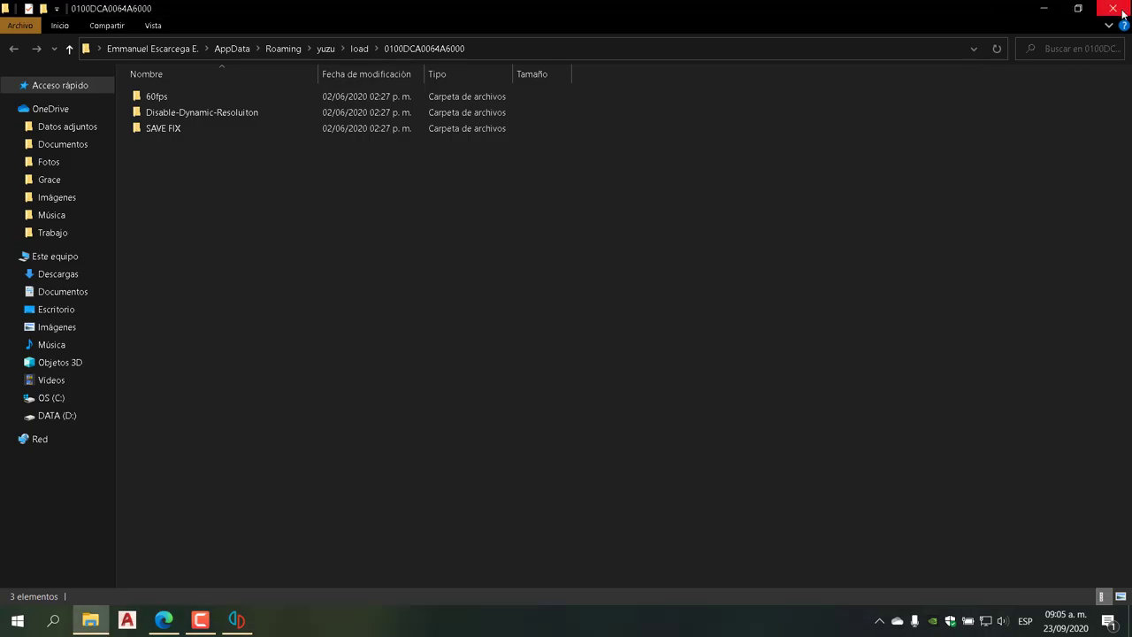
{"action": "left_click", "coordinate": [1117, 9]}
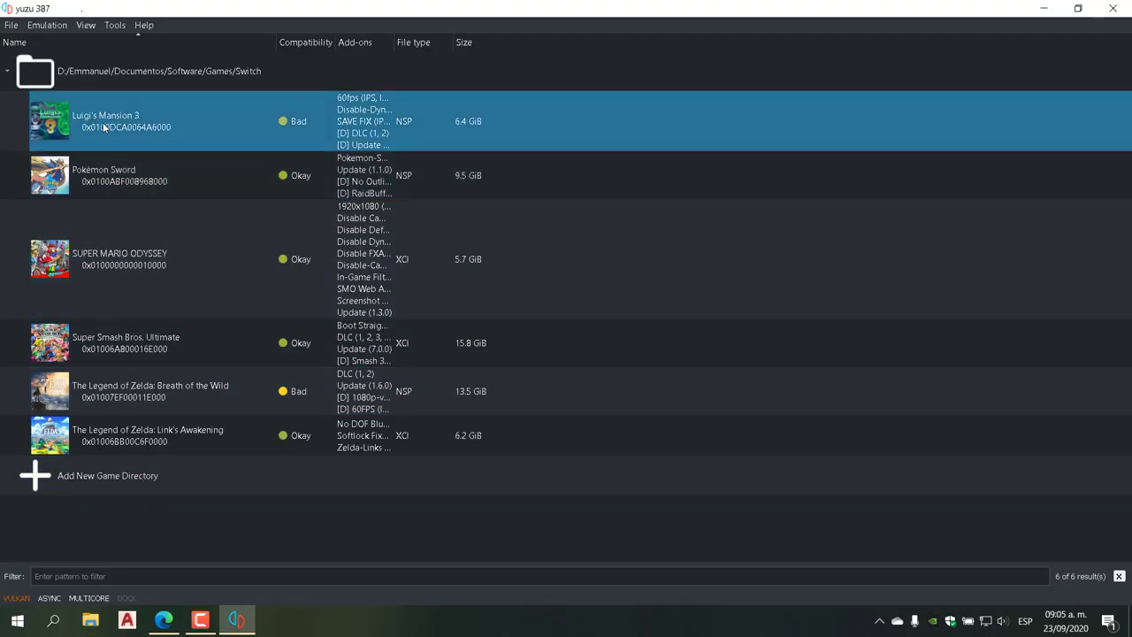
- Open the properties of Luigi's Mansion 3 and review its add-ons, general, system and graphics settings, including the graphics API choices
{"action": "right_click", "coordinate": [102, 122]}
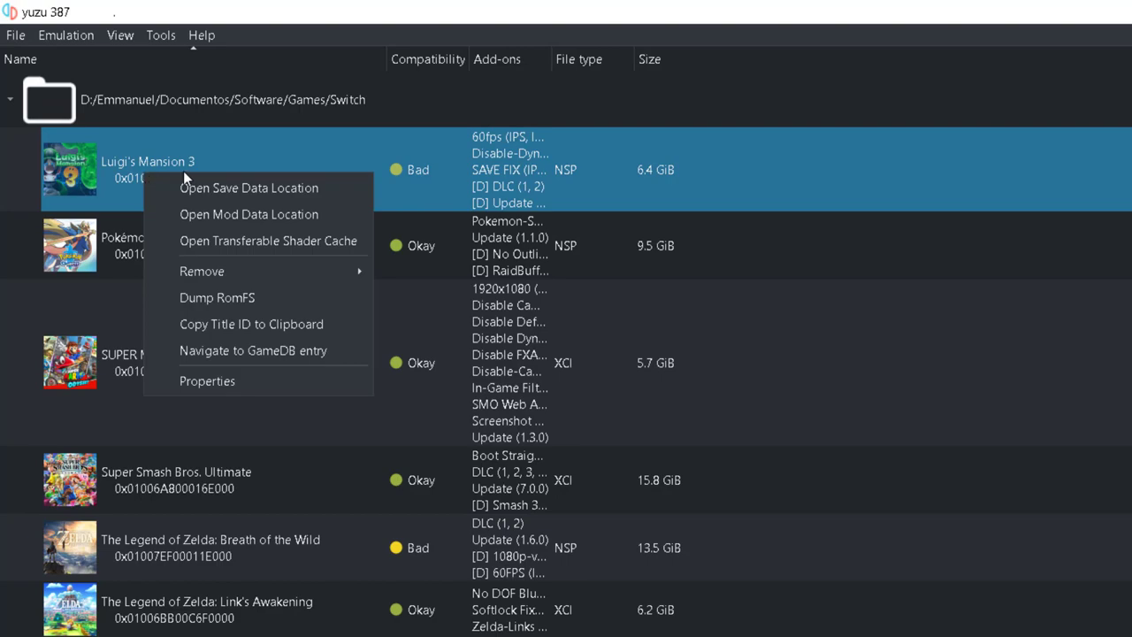
{"action": "left_click", "coordinate": [223, 385]}
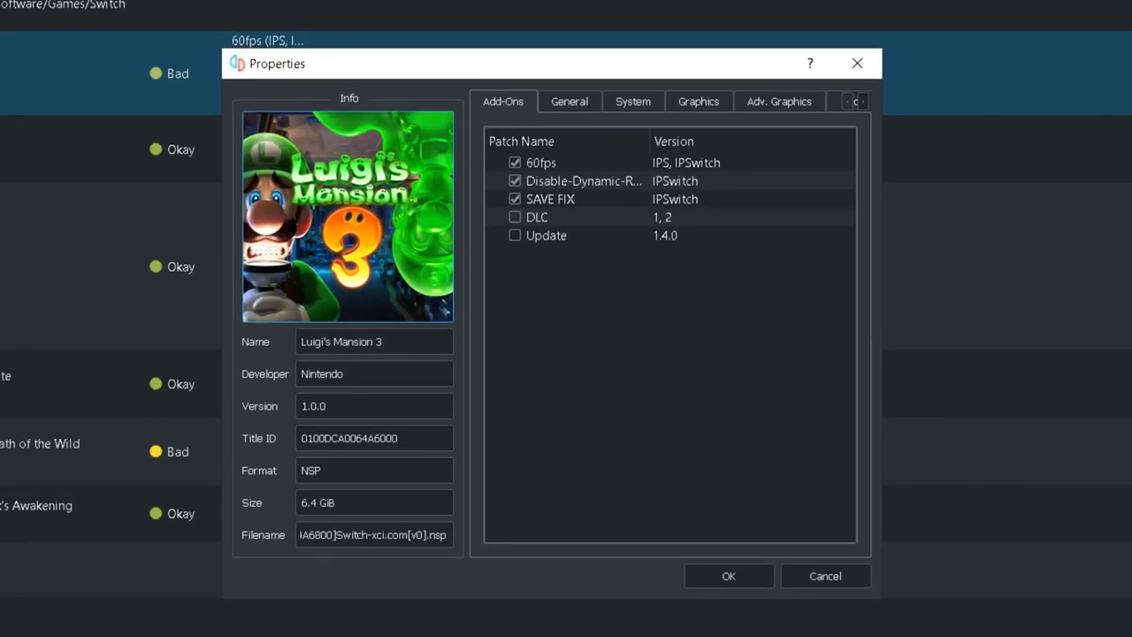
{"action": "left_click_drag", "start_coordinate": [871, 152], "coordinate": [1079, 168]}
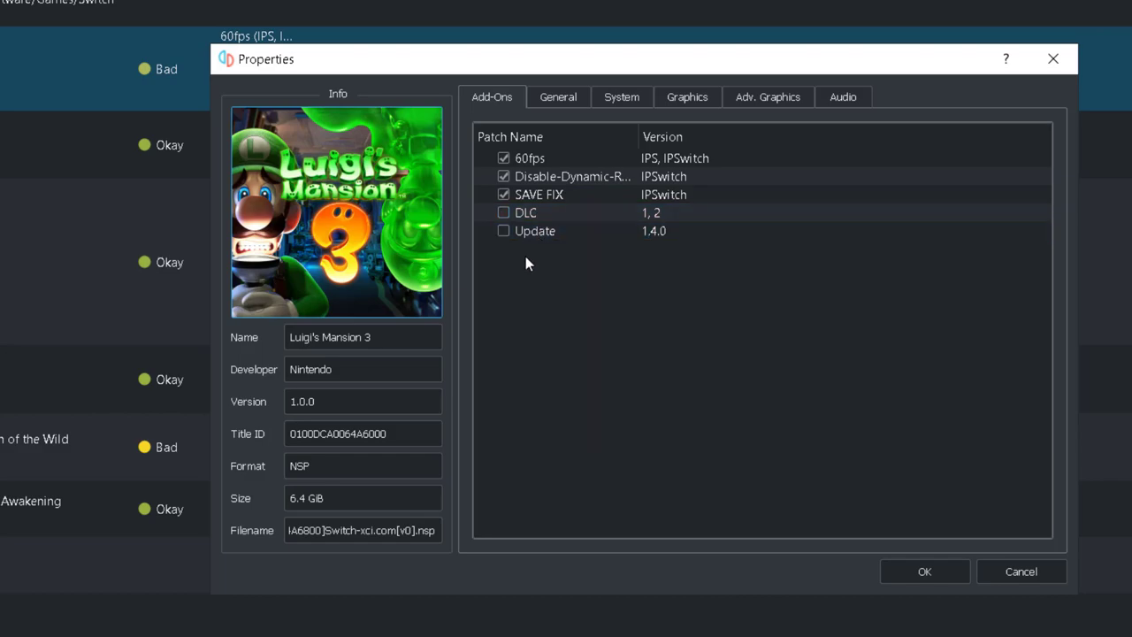
{"action": "left_click", "coordinate": [561, 100]}
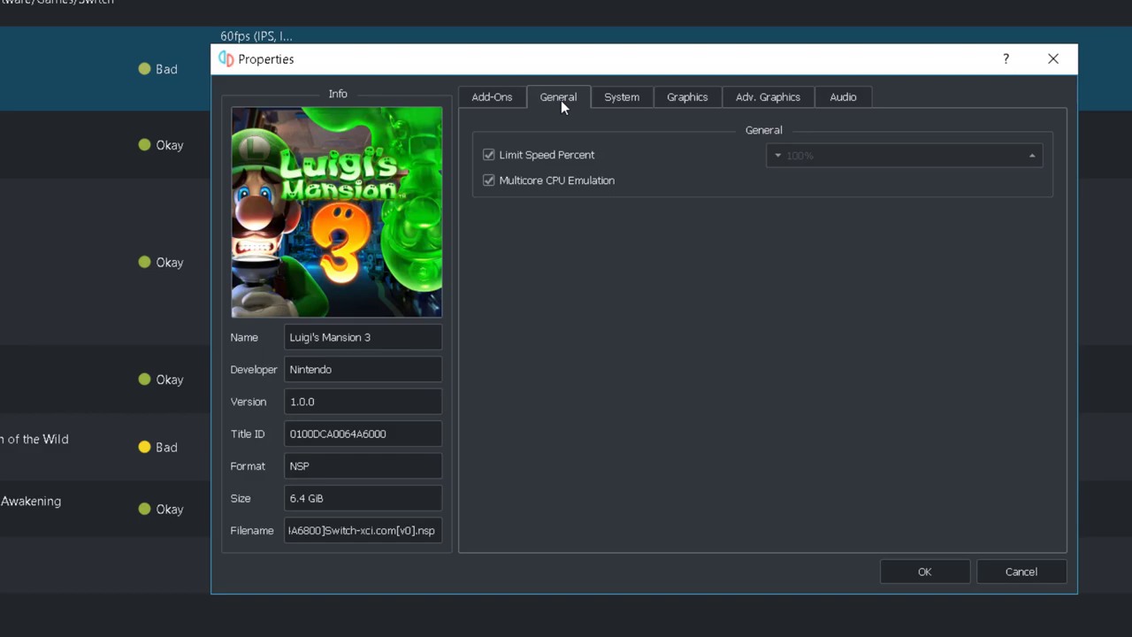
{"action": "left_click", "coordinate": [612, 101]}
{"action": "left_click", "coordinate": [681, 98]}
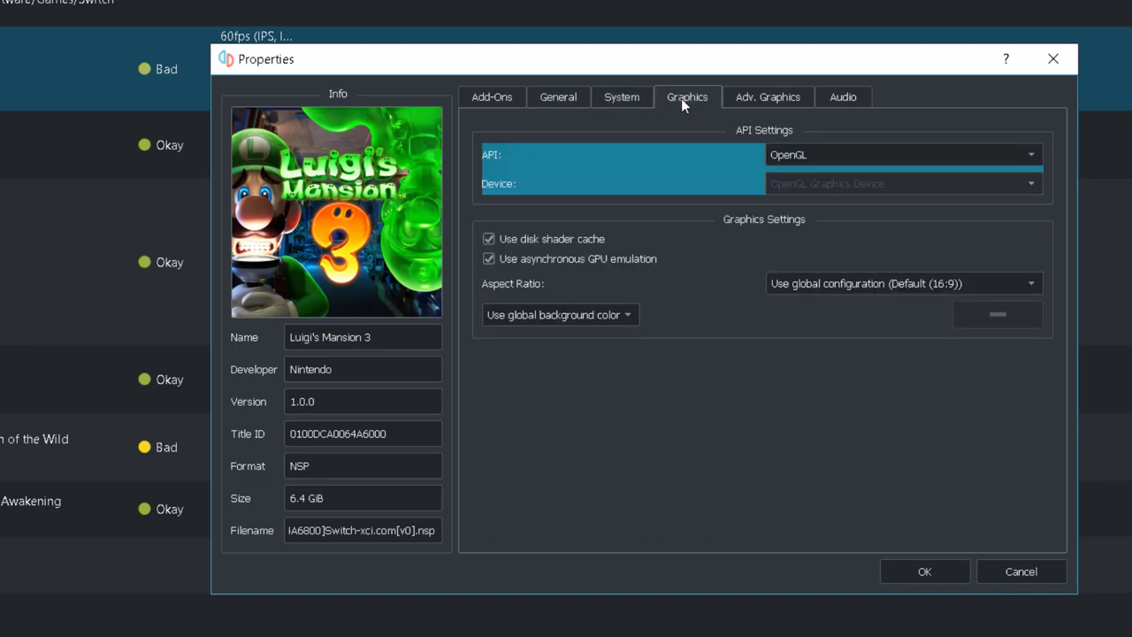
{"action": "left_click", "coordinate": [811, 154]}
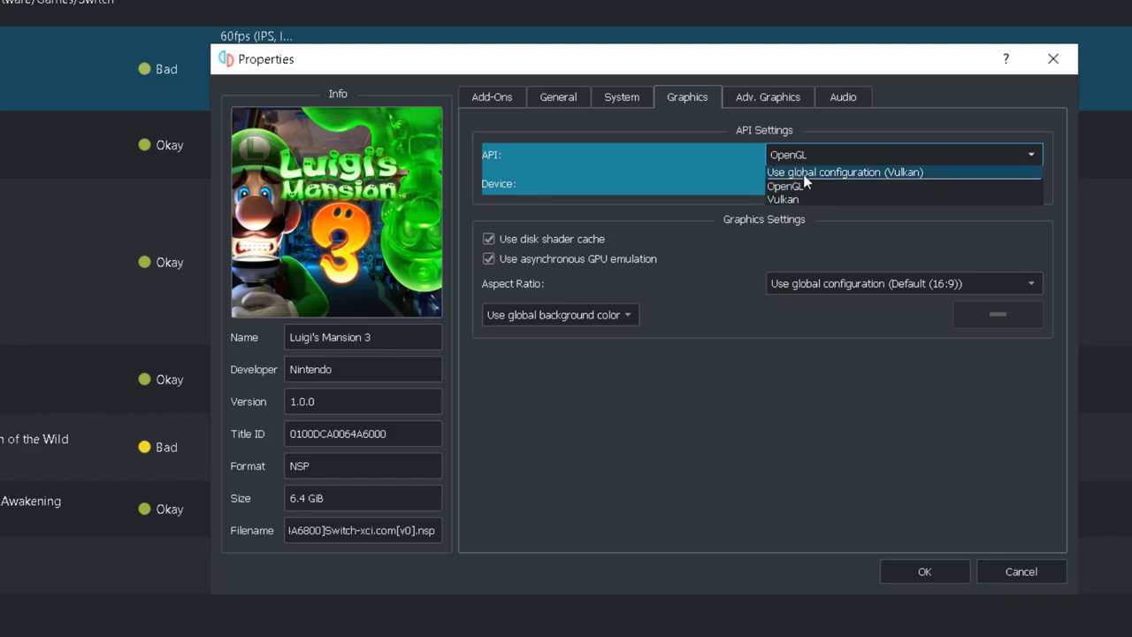
{"action": "left_click", "coordinate": [825, 123]}
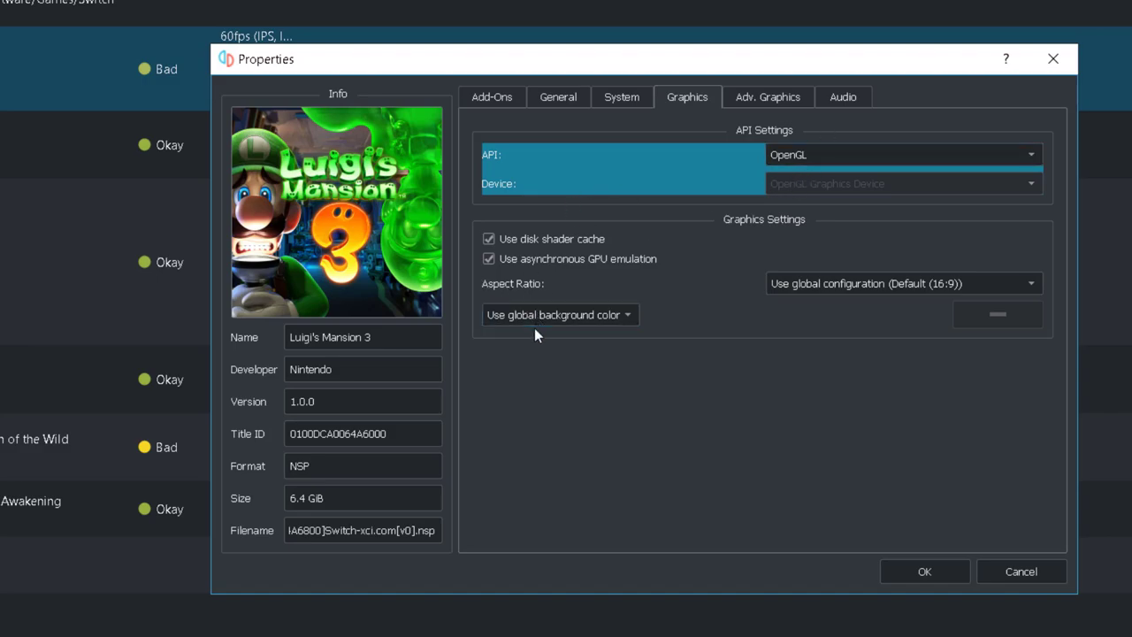
- Enable VSync, assembly shaders, asynchronous shader building and Fast GPU Time as game-specific advanced graphics settings for Luigi's Mansion 3
{"action": "left_click", "coordinate": [761, 104]}
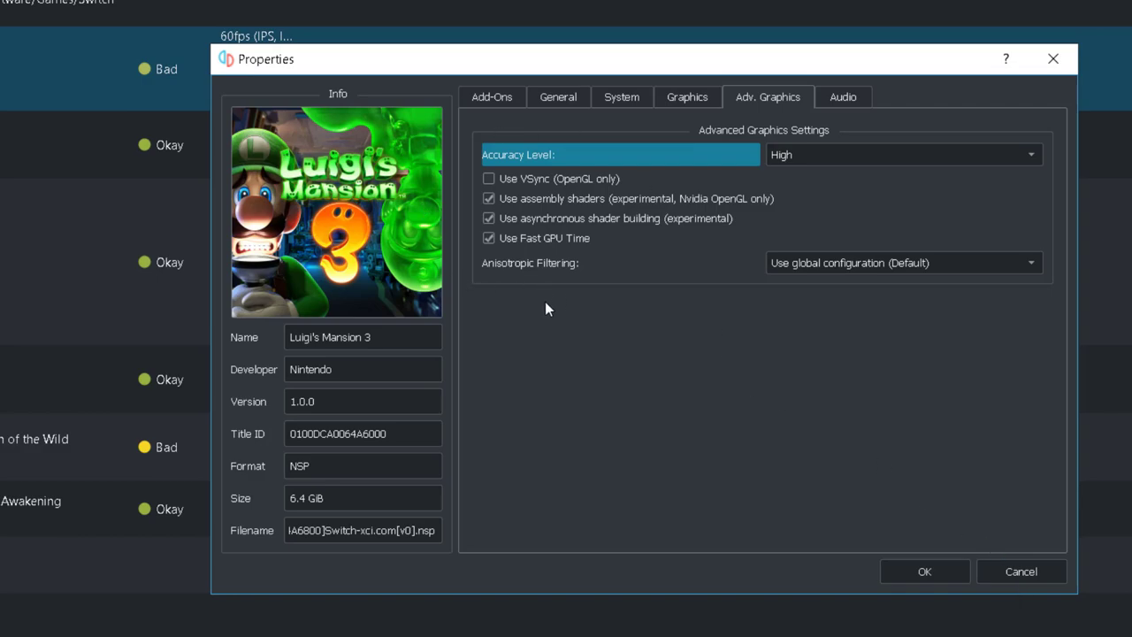
{"action": "left_click", "coordinate": [497, 181]}
{"action": "left_click", "coordinate": [492, 199]}
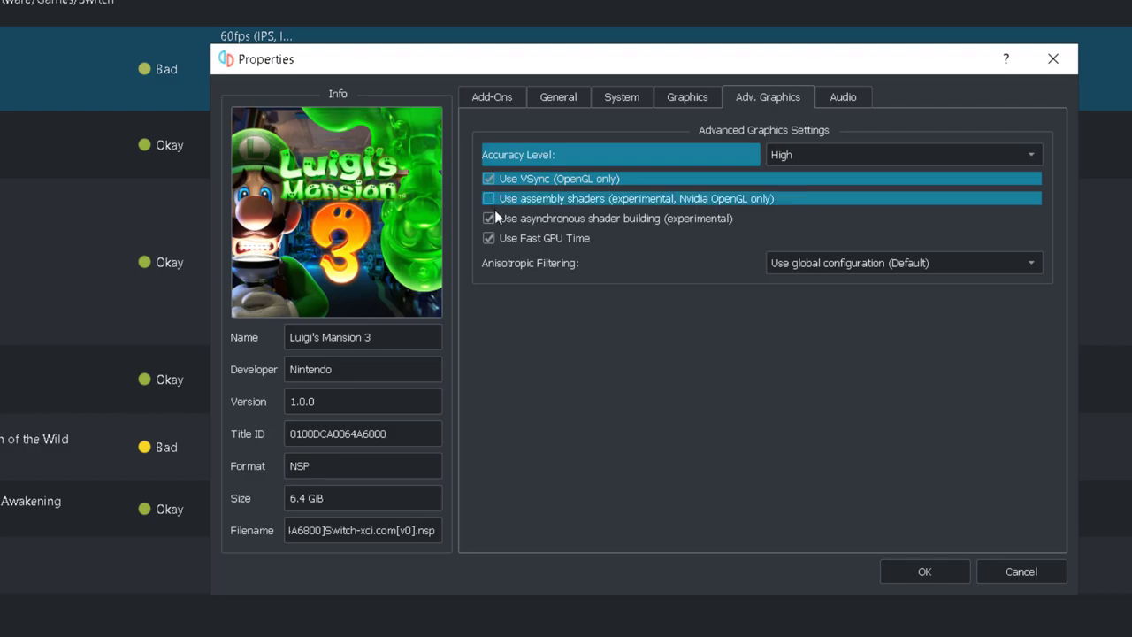
{"action": "left_click", "coordinate": [492, 217]}
{"action": "left_click", "coordinate": [489, 238]}
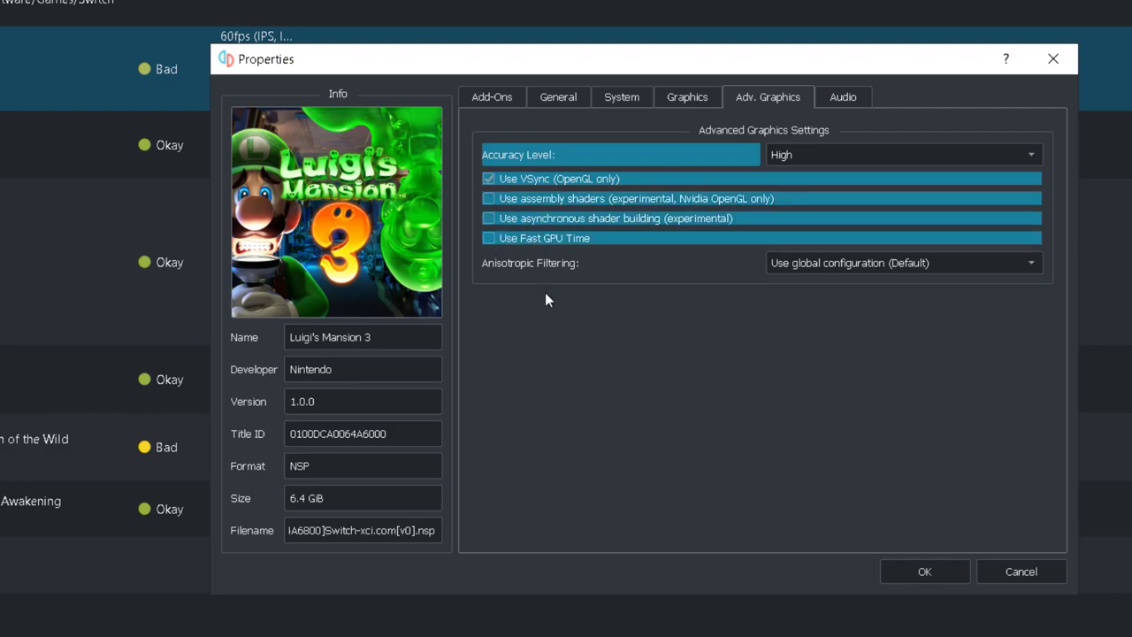
{"action": "left_click", "coordinate": [492, 237]}
{"action": "left_click", "coordinate": [492, 217]}
{"action": "left_click", "coordinate": [489, 200]}
- Check the accuracy level choices, audio settings and add-ons of Luigi's Mansion 3, and save its properties
{"action": "left_click", "coordinate": [821, 156]}
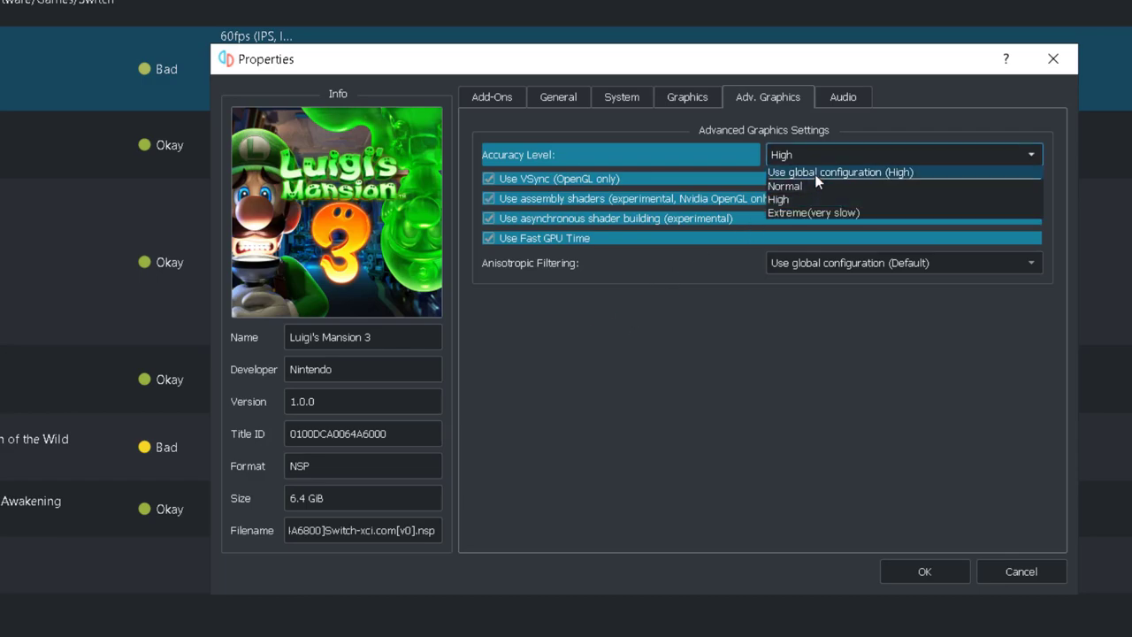
{"action": "key", "text": "Down"}
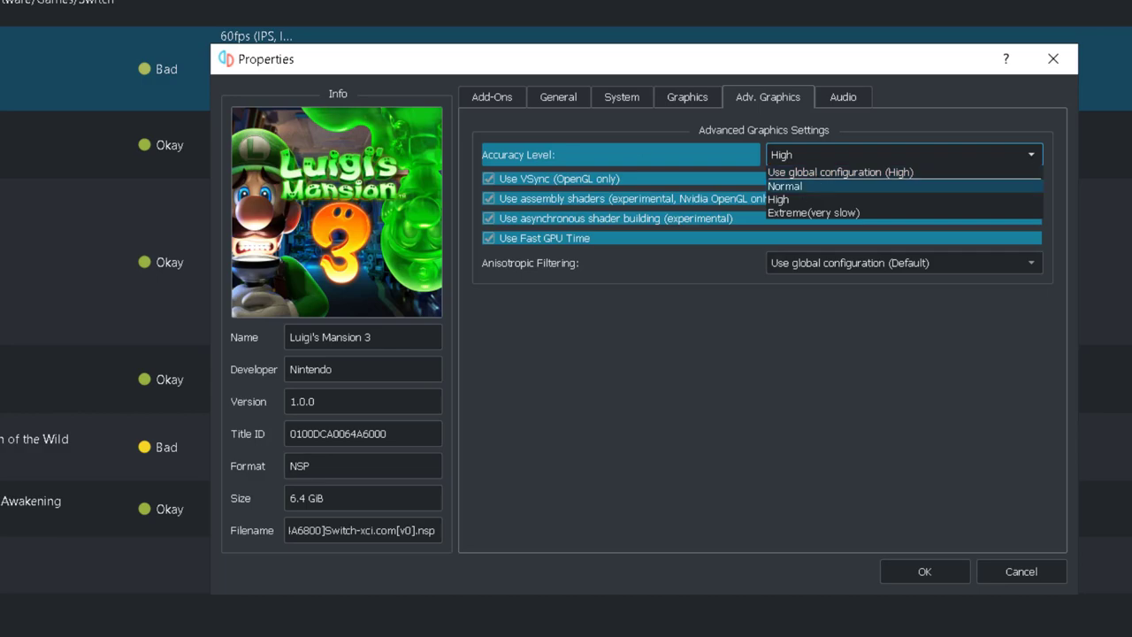
{"action": "left_click", "coordinate": [739, 336]}
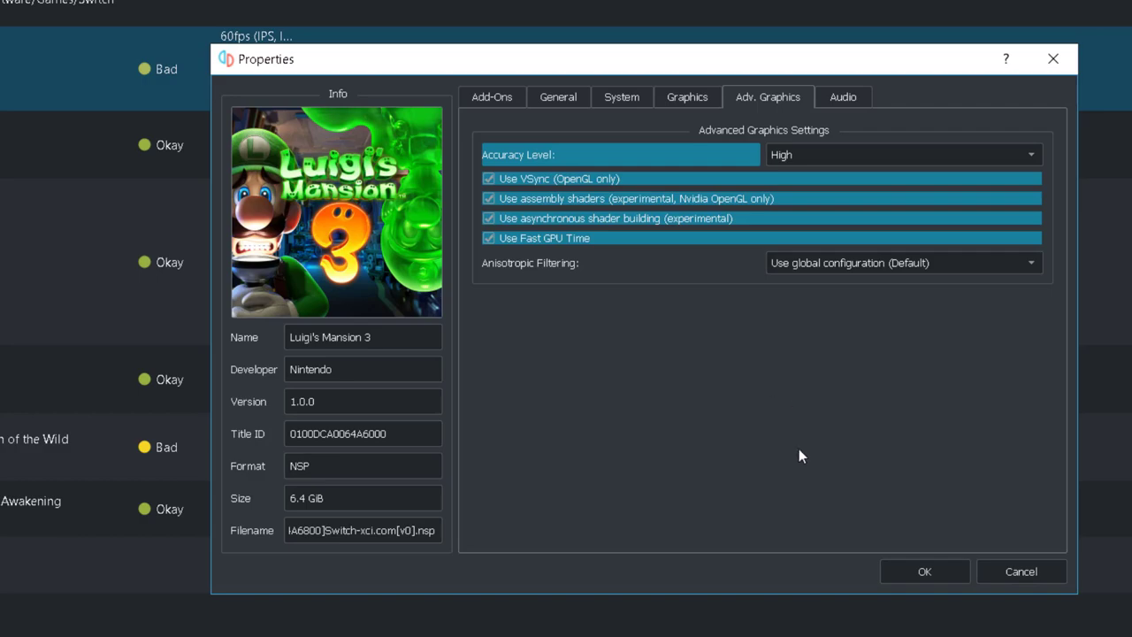
{"action": "left_click", "coordinate": [840, 97]}
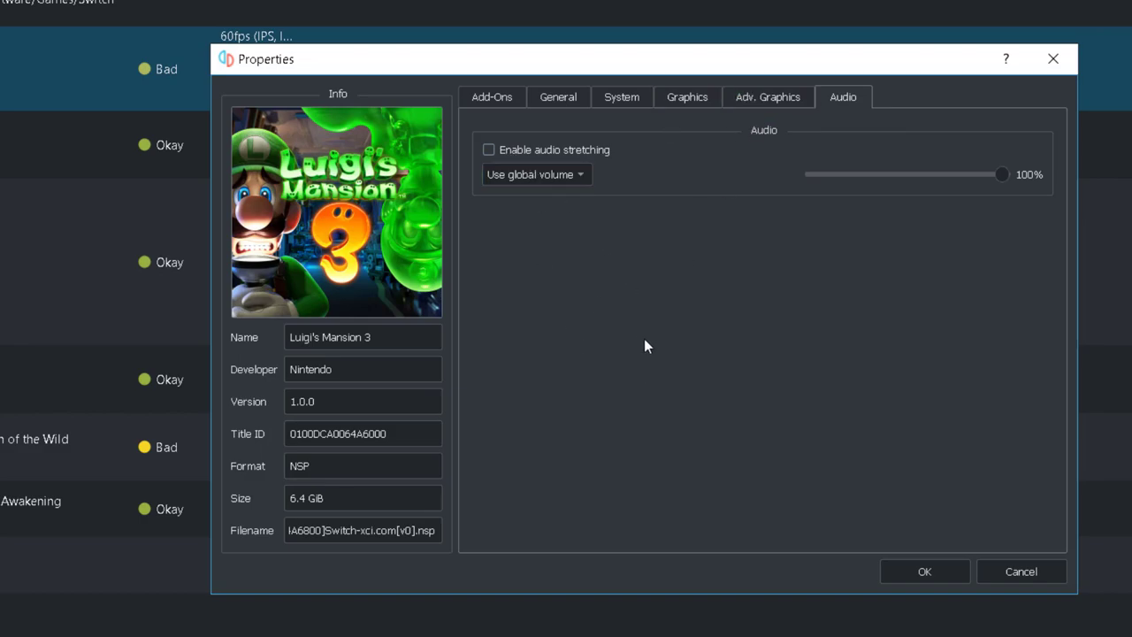
{"action": "left_click", "coordinate": [499, 99]}
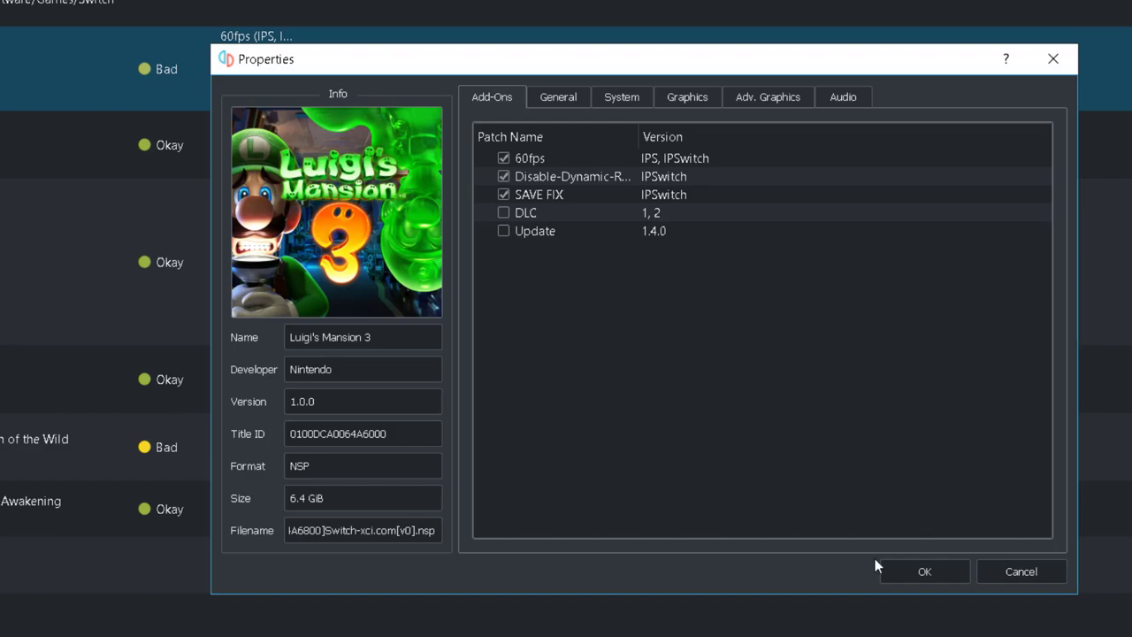
{"action": "left_click", "coordinate": [925, 572]}
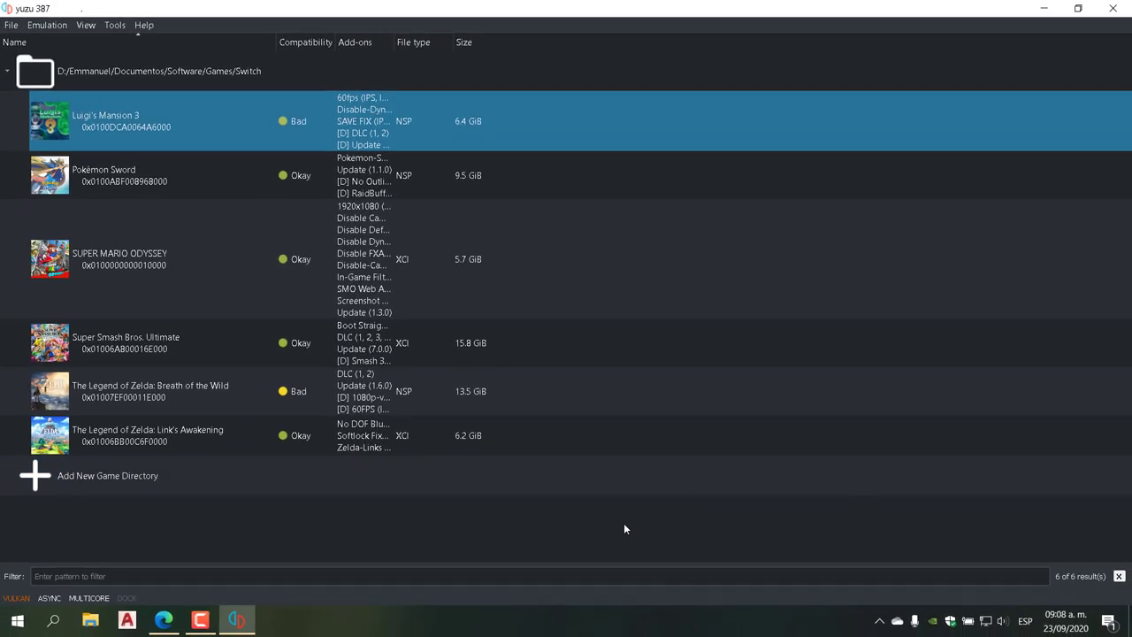
{"action": "left_click", "coordinate": [53, 29]}
{"action": "mouse_move", "coordinate": [77, 29]}
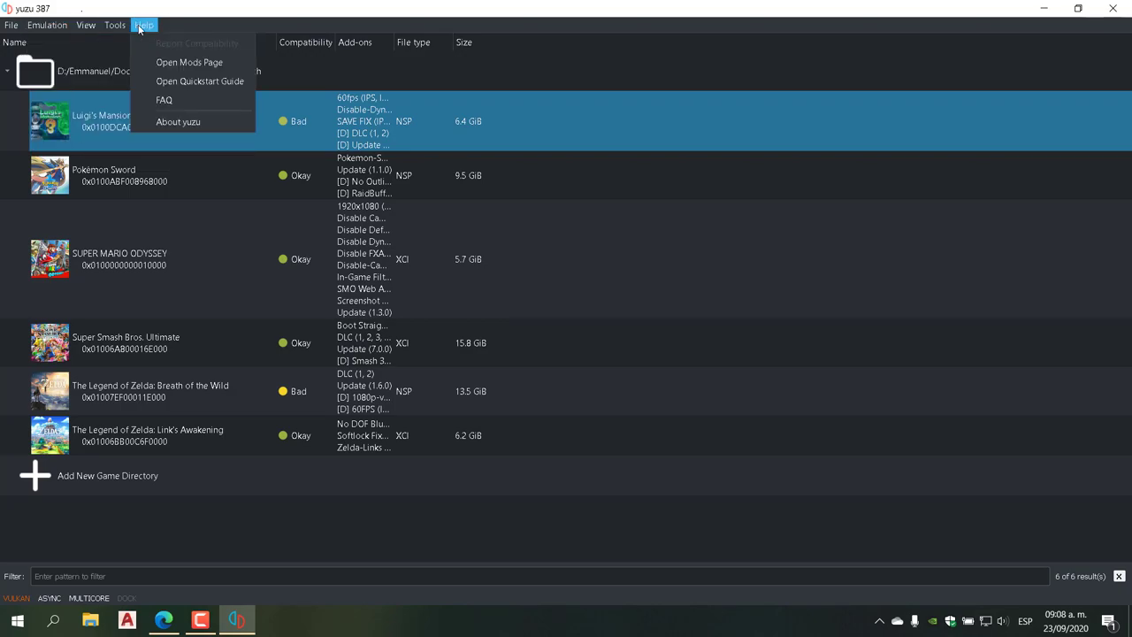
{"action": "left_click", "coordinate": [197, 462]}
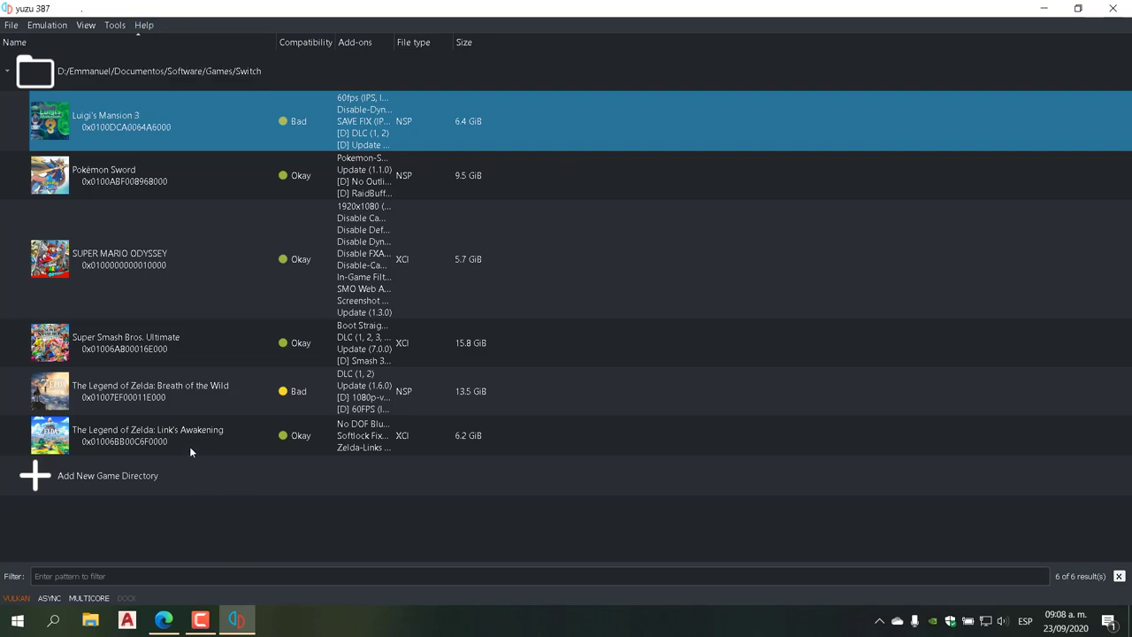
{"action": "left_click", "coordinate": [109, 264]}
{"action": "right_click", "coordinate": [109, 264]}
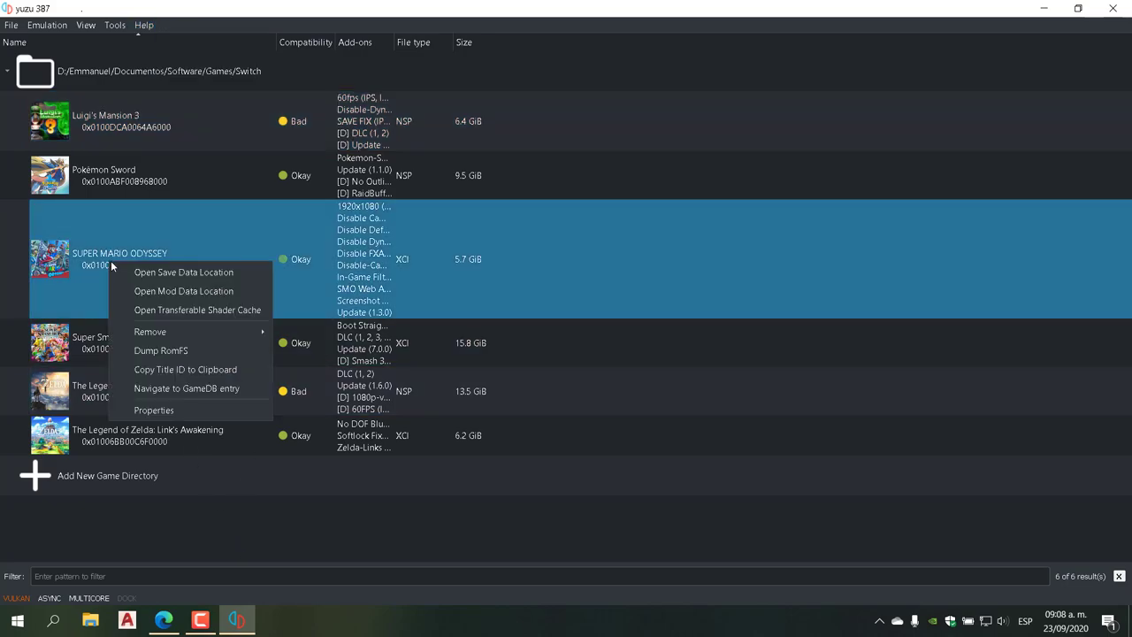
{"action": "left_click", "coordinate": [265, 526]}
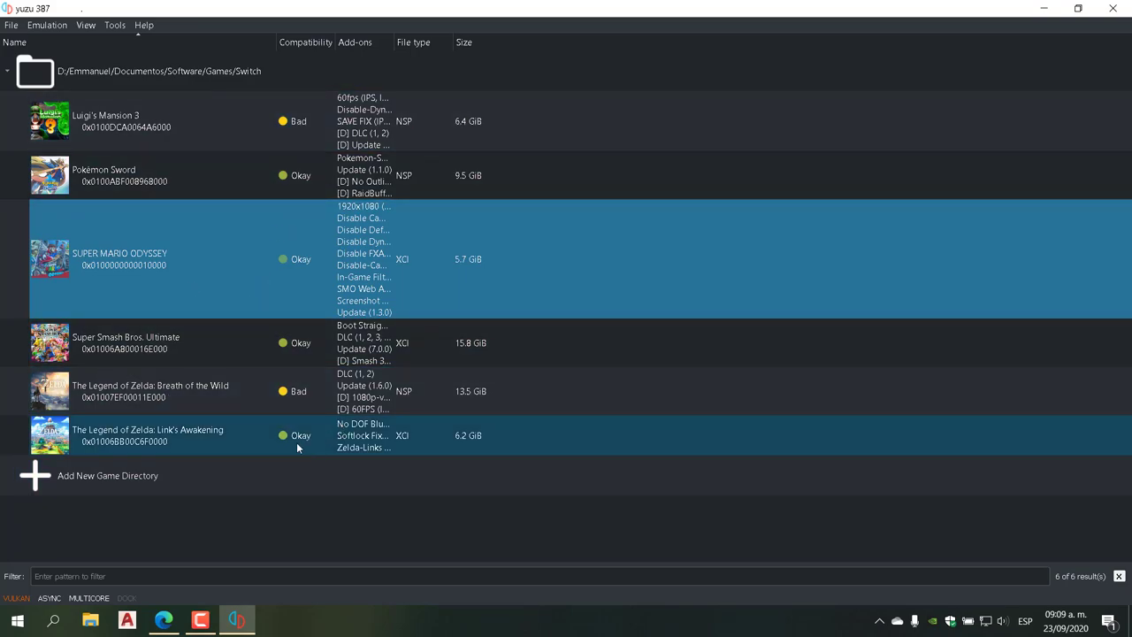
- Close yuzu and open the NVIDIA Control Panel
{"action": "left_click", "coordinate": [1111, 11]}
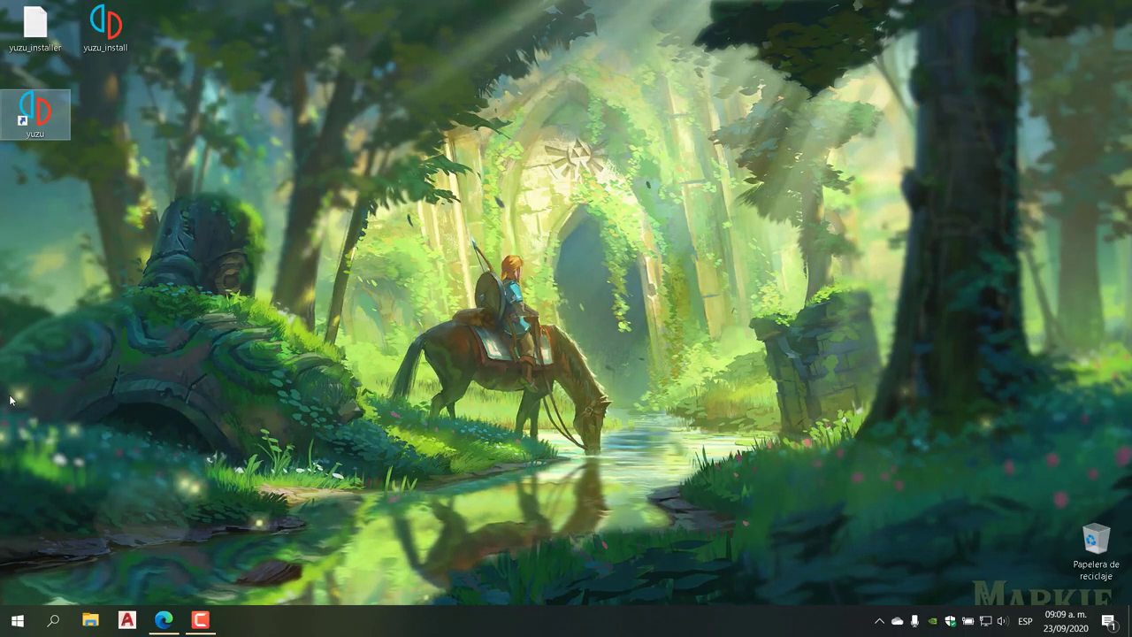
{"action": "left_click", "coordinate": [17, 620]}
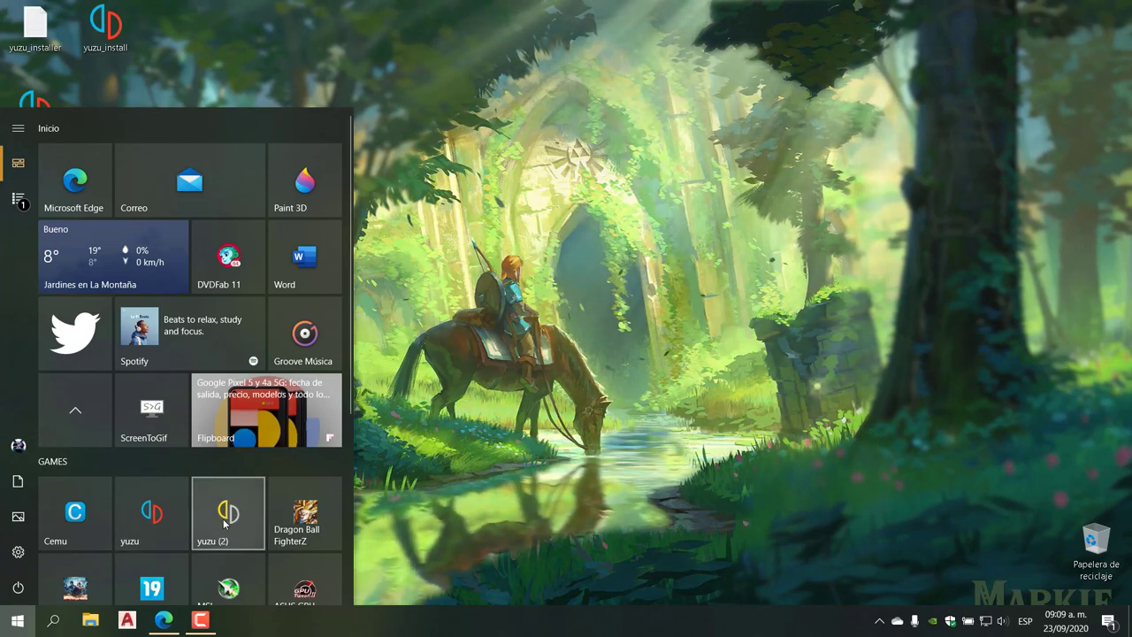
{"action": "left_click", "coordinate": [624, 403]}
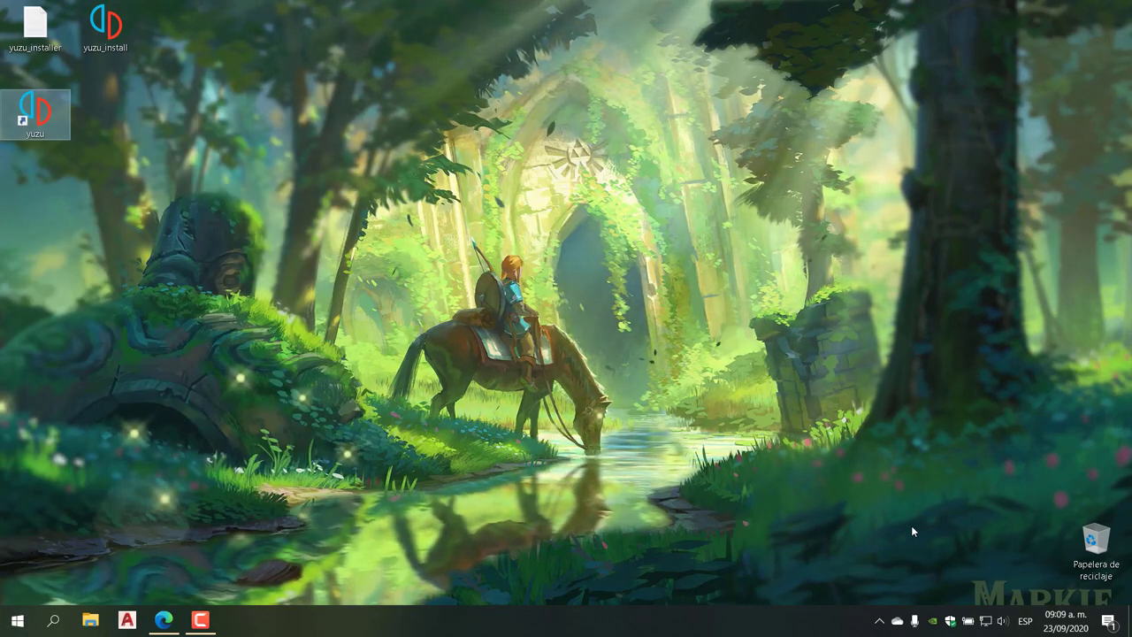
{"action": "right_click", "coordinate": [933, 622]}
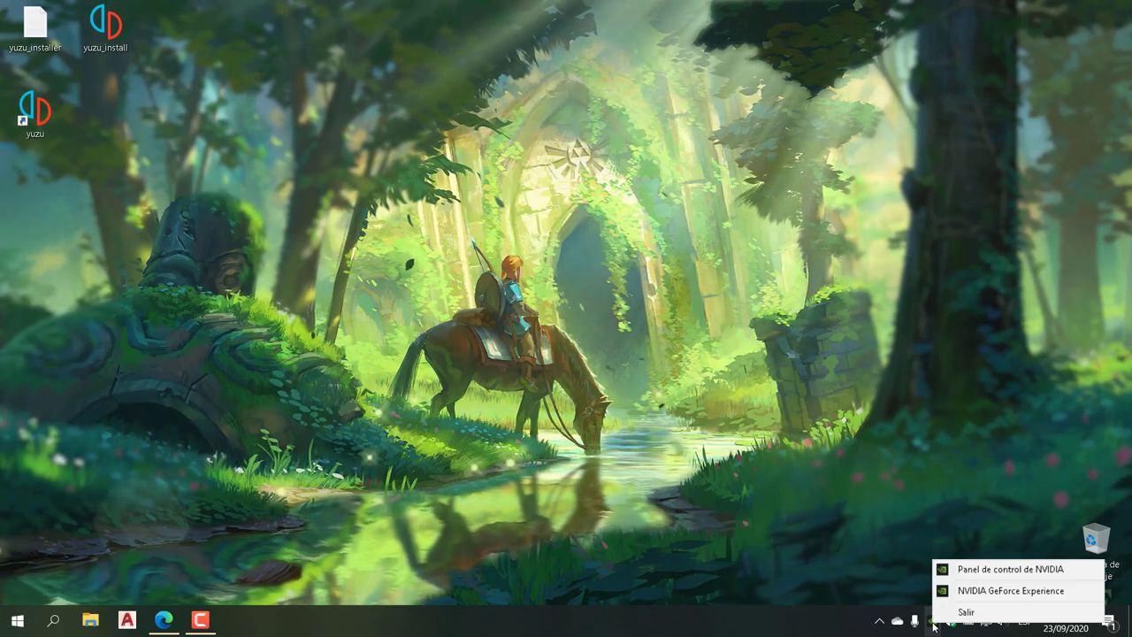
{"action": "left_click", "coordinate": [951, 569]}
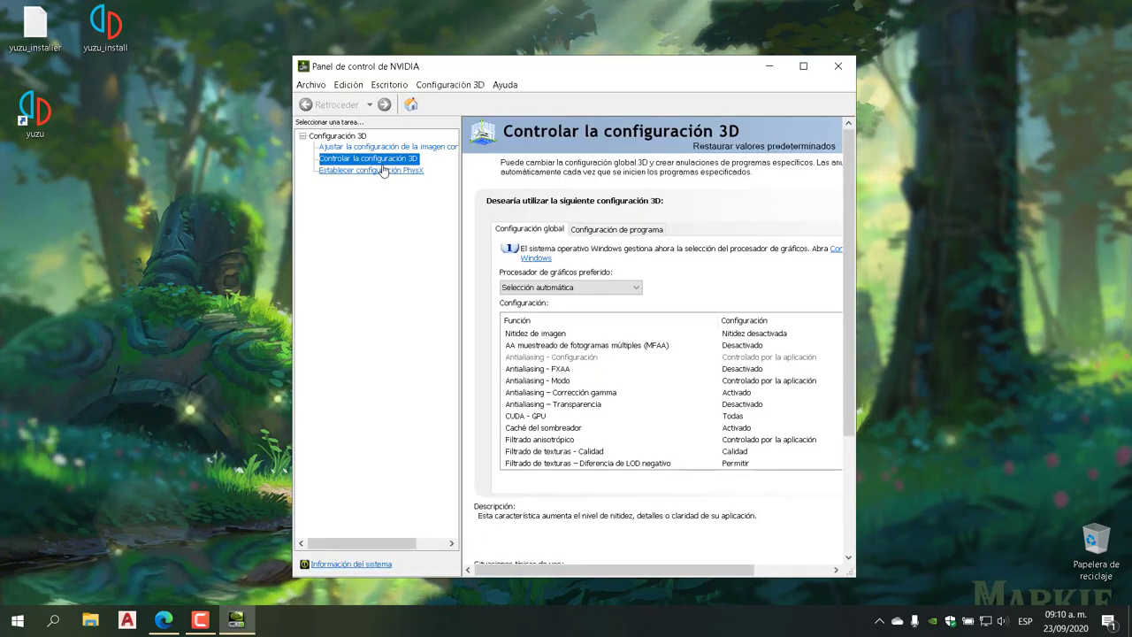
- From the advanced 3D image option, go to the 3D settings and set the global preferred graphics processor to Procesador NVIDIA de alto rendimiento
{"action": "left_click", "coordinate": [428, 148]}
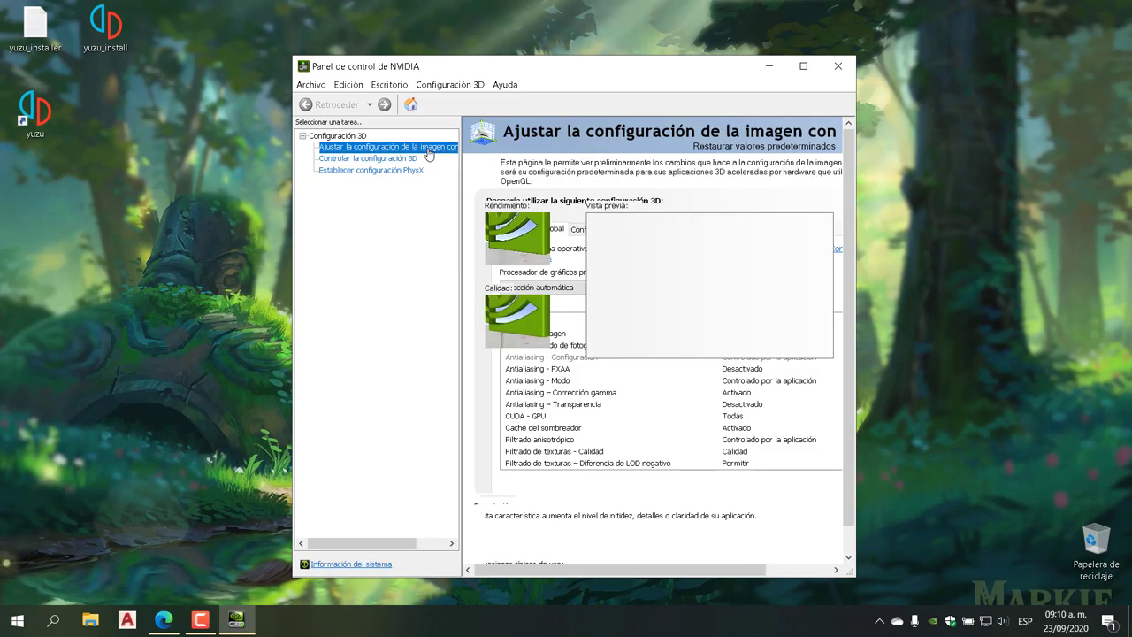
{"action": "mouse_move", "coordinate": [594, 404]}
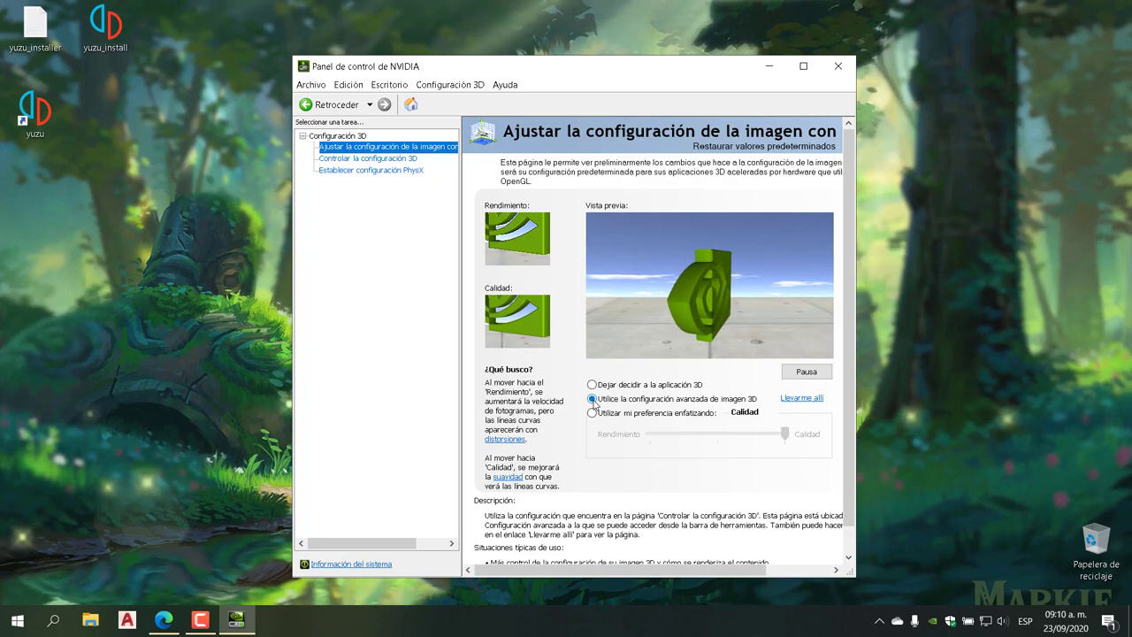
{"action": "left_click", "coordinate": [800, 400]}
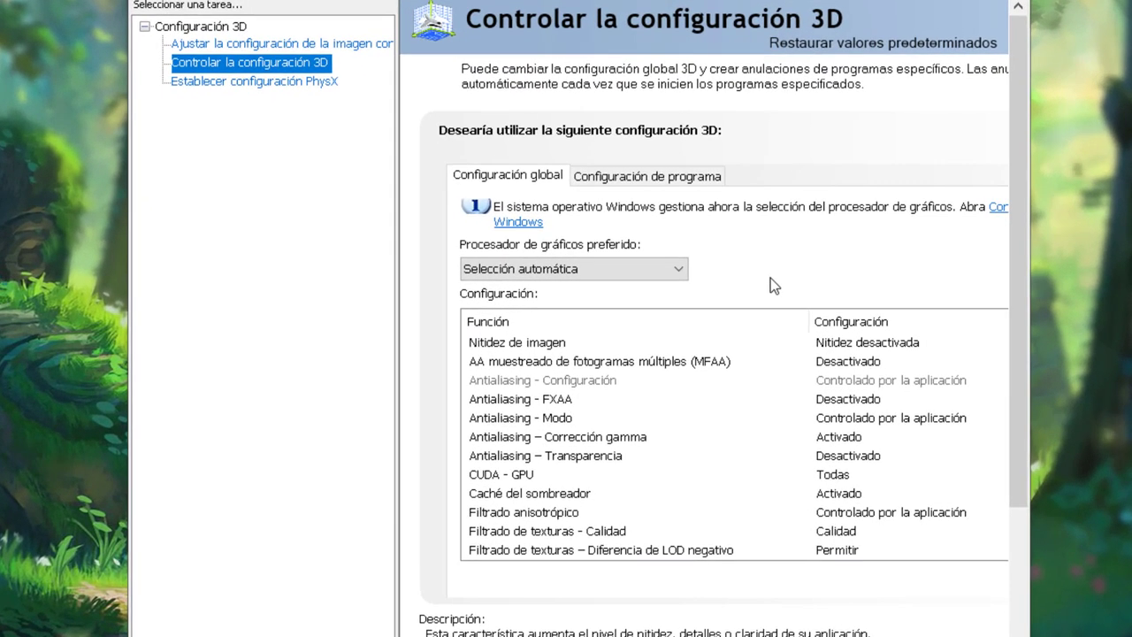
{"action": "left_click", "coordinate": [660, 274]}
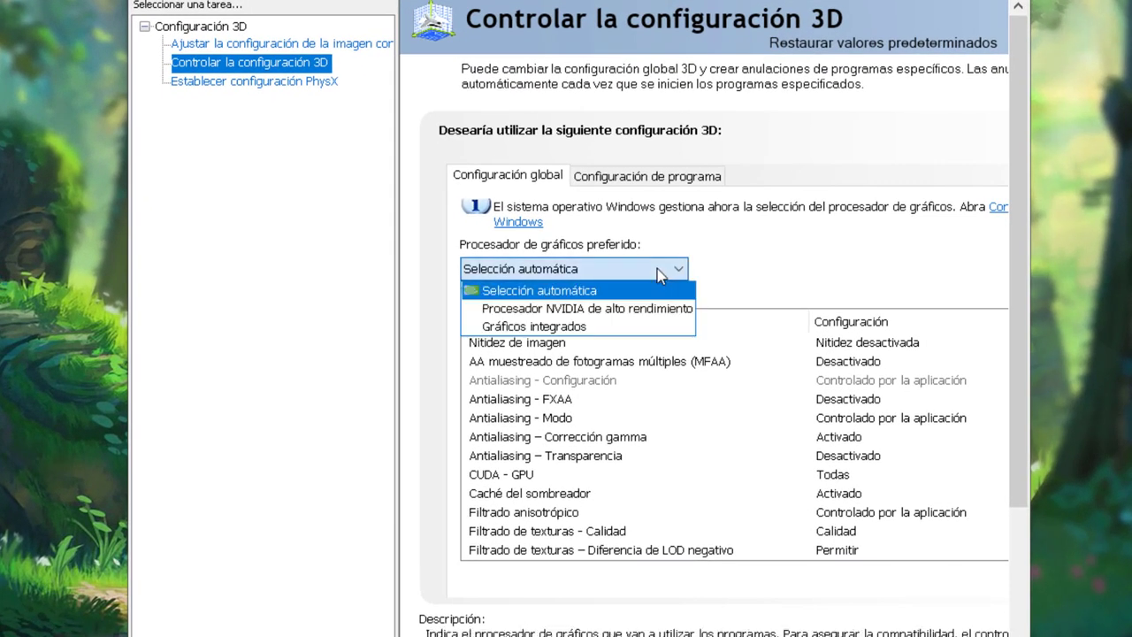
{"action": "left_click", "coordinate": [607, 309]}
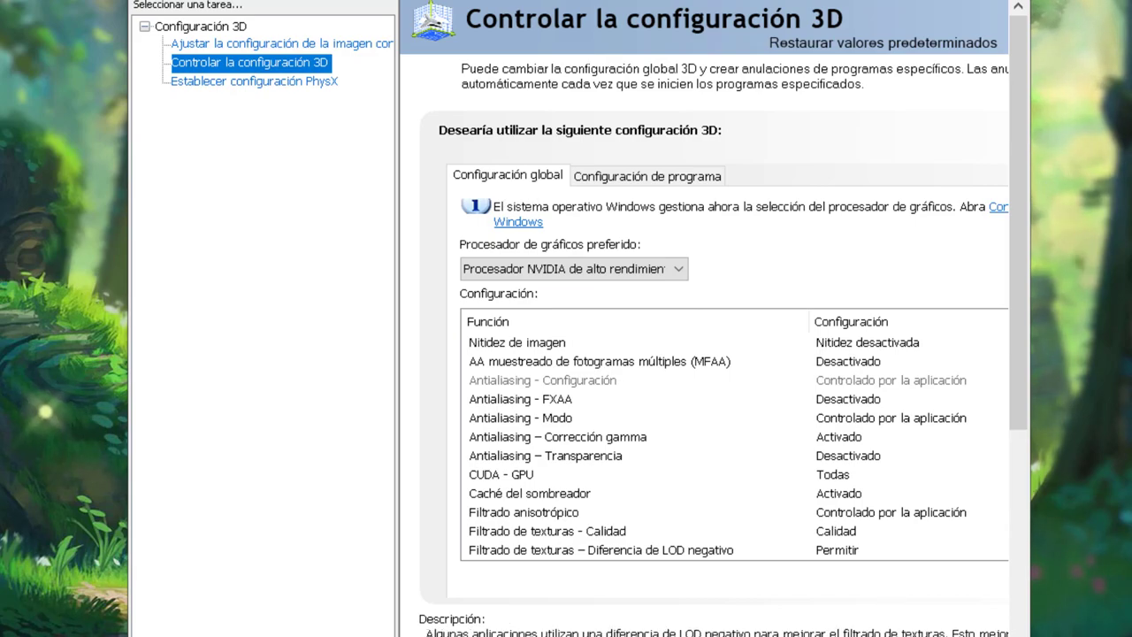
- Look through the list of customizable programs in the program-specific 3D settings for the yuzu executable
{"action": "left_click", "coordinate": [640, 180]}
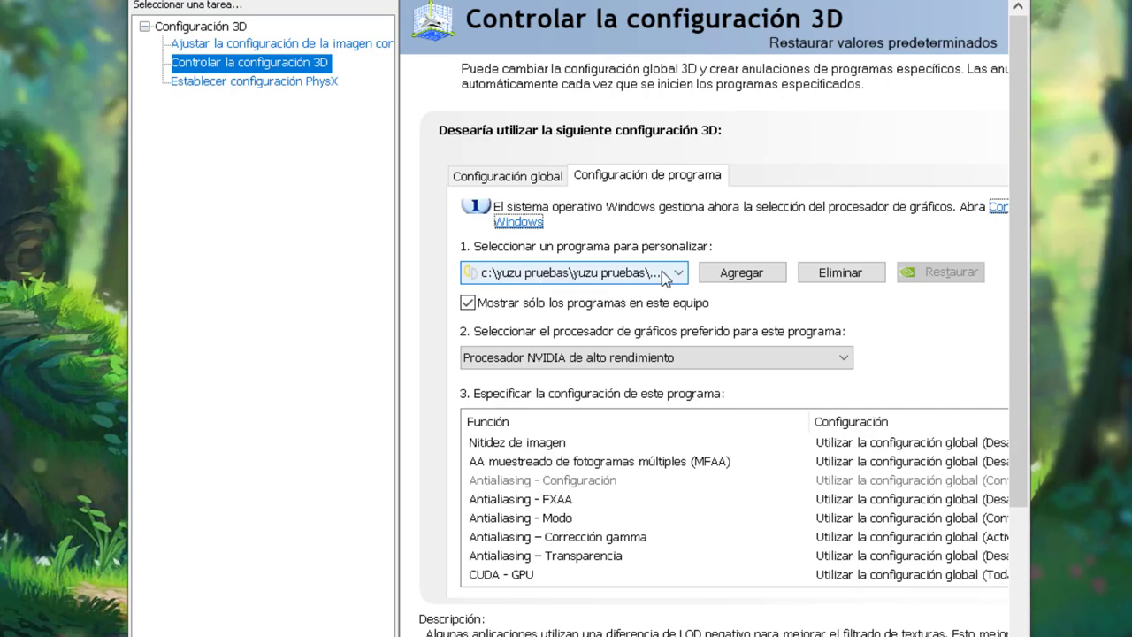
{"action": "left_click", "coordinate": [668, 274]}
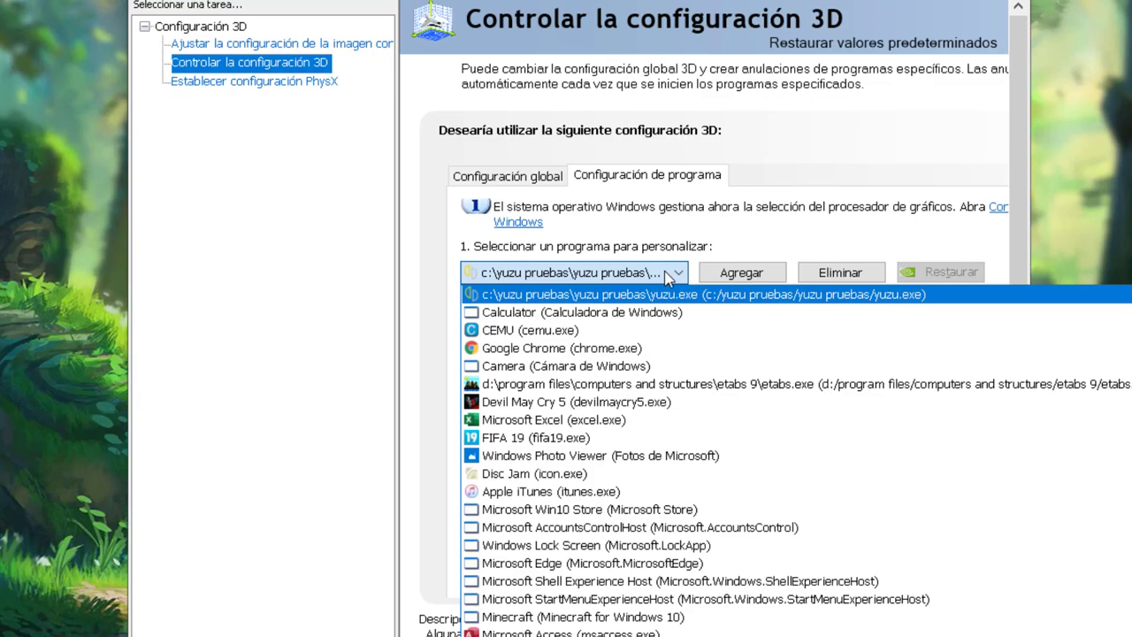
{"action": "scroll", "coordinate": [544, 380], "scroll_direction": "down", "scroll_amount": 3}
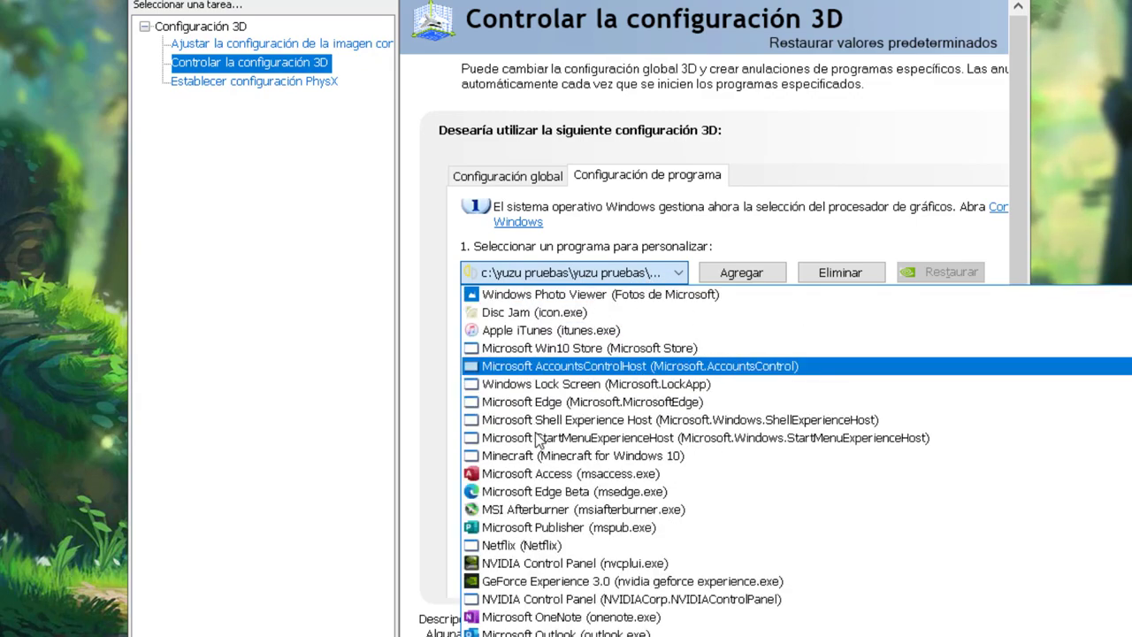
{"action": "scroll", "coordinate": [540, 442], "scroll_direction": "down", "scroll_amount": 4}
{"action": "scroll", "coordinate": [542, 447], "scroll_direction": "down", "scroll_amount": 3}
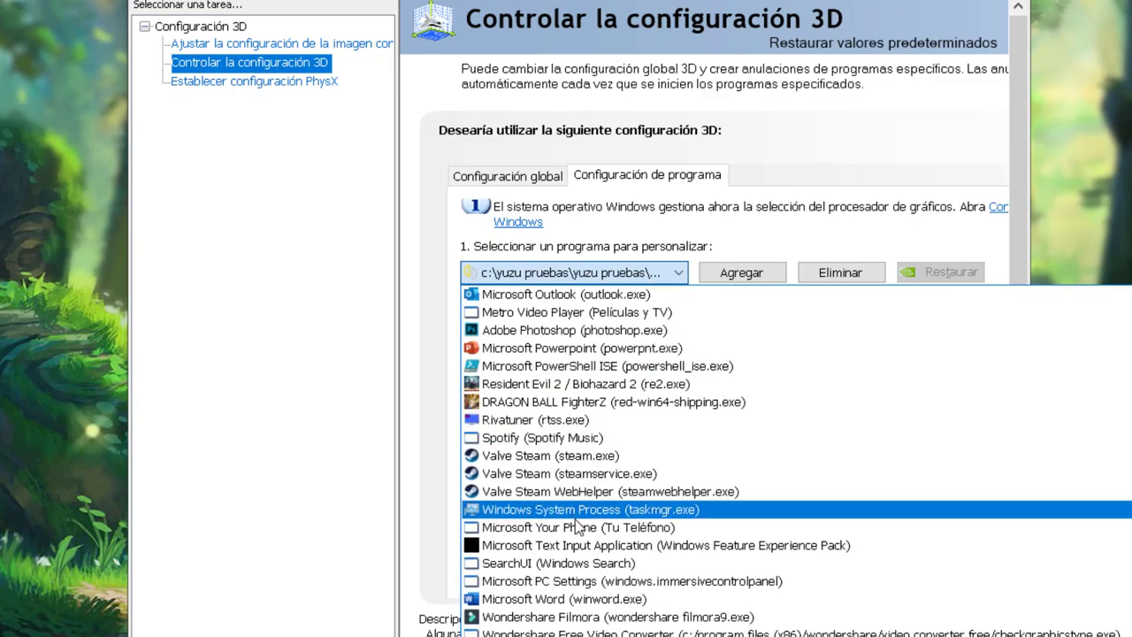
{"action": "scroll", "coordinate": [610, 469], "scroll_direction": "up", "scroll_amount": 5}
{"action": "scroll", "coordinate": [615, 453], "scroll_direction": "up", "scroll_amount": 5}
{"action": "left_click", "coordinate": [757, 228]}
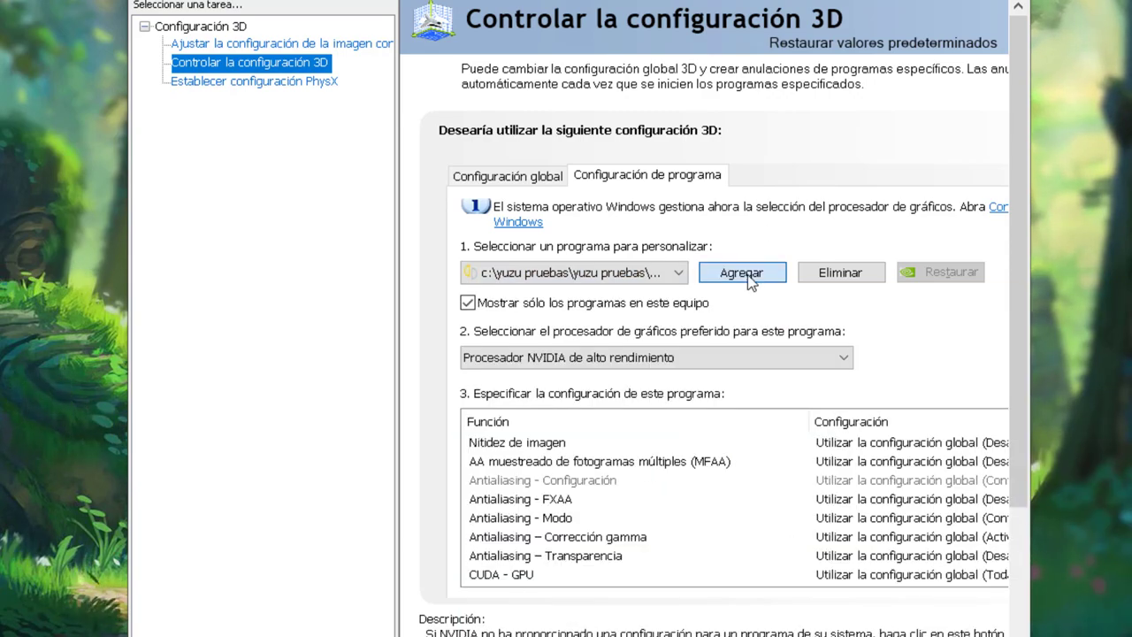
- Start adding a program to customize, choose yuzu among the recently used programs, and open the executable browser
{"action": "key", "text": "Return"}
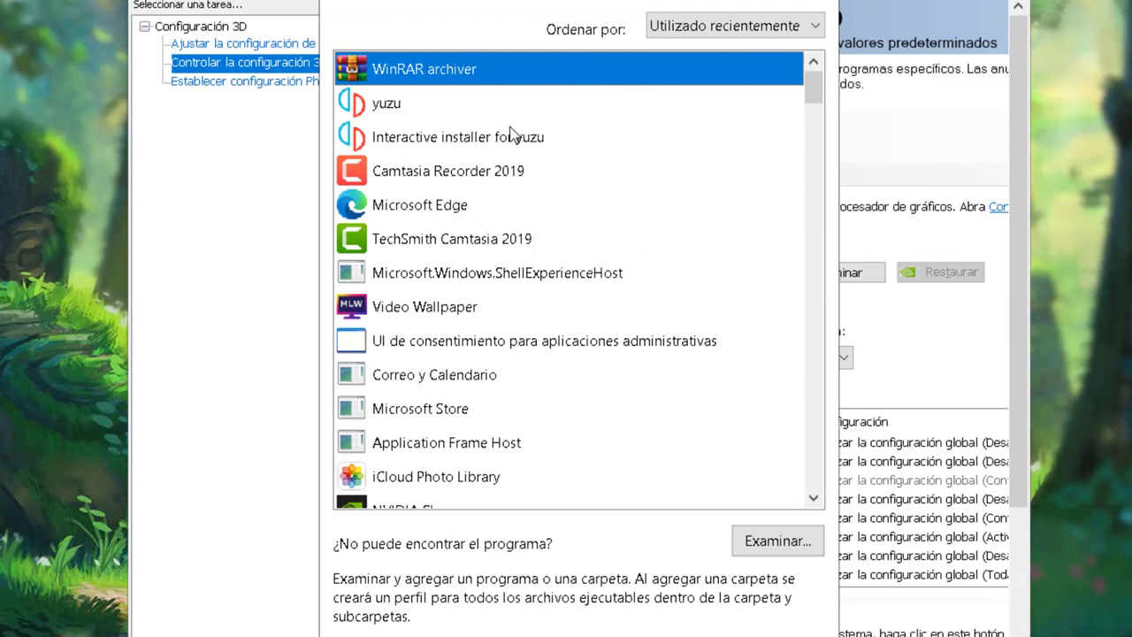
{"action": "left_click", "coordinate": [398, 108]}
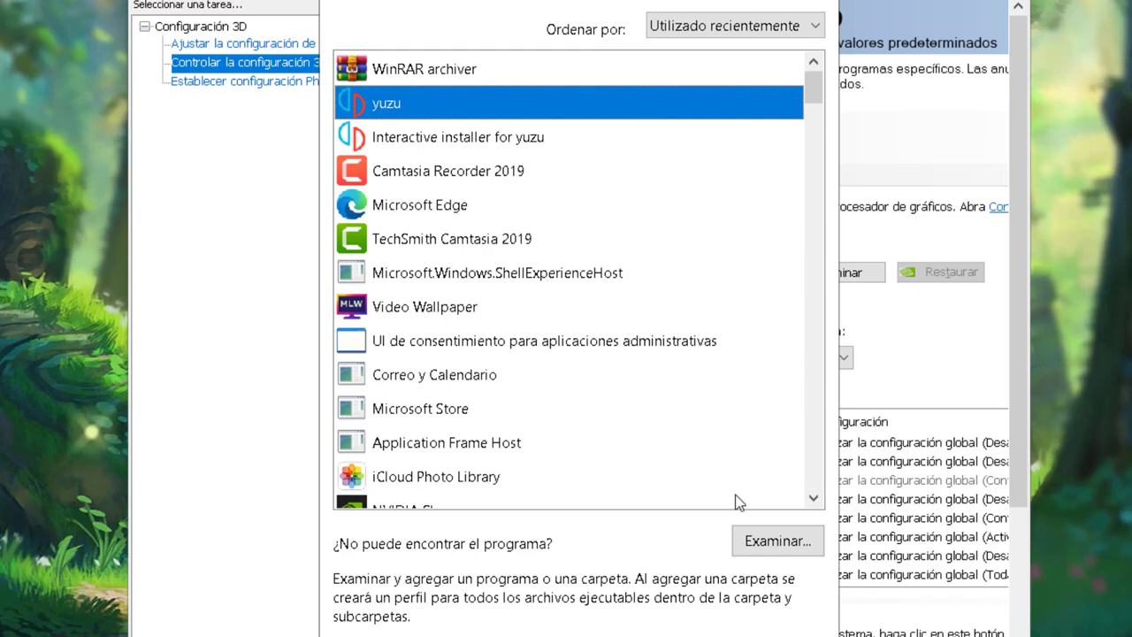
{"action": "left_click", "coordinate": [756, 548]}
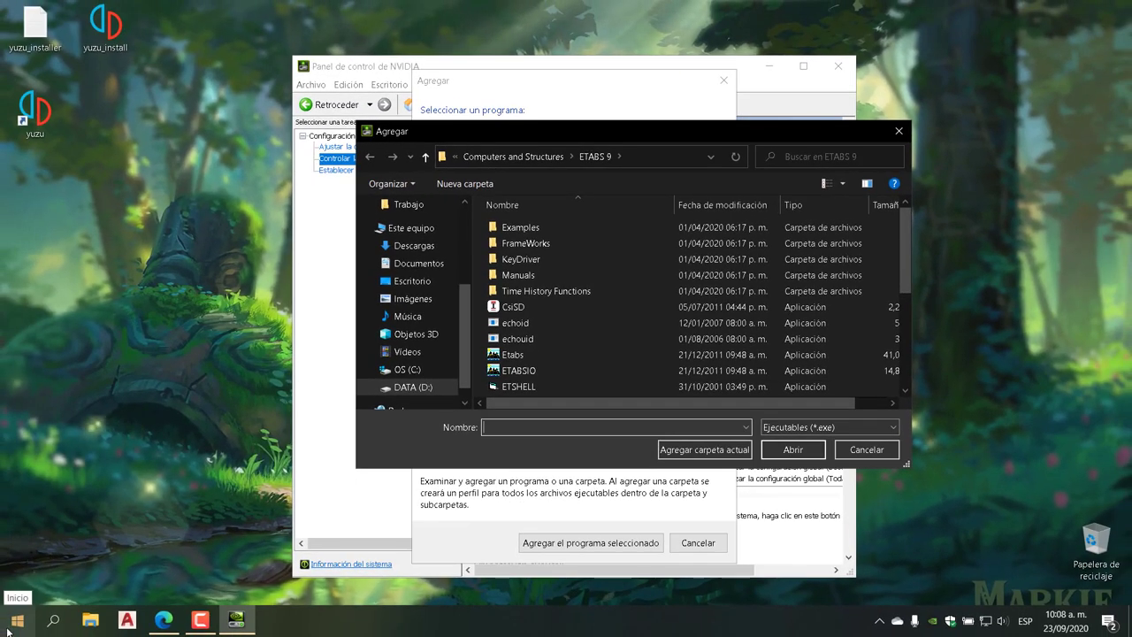
- Launch yuzu from the GAMES group and open its yuzu data folder
{"action": "left_click", "coordinate": [11, 629]}
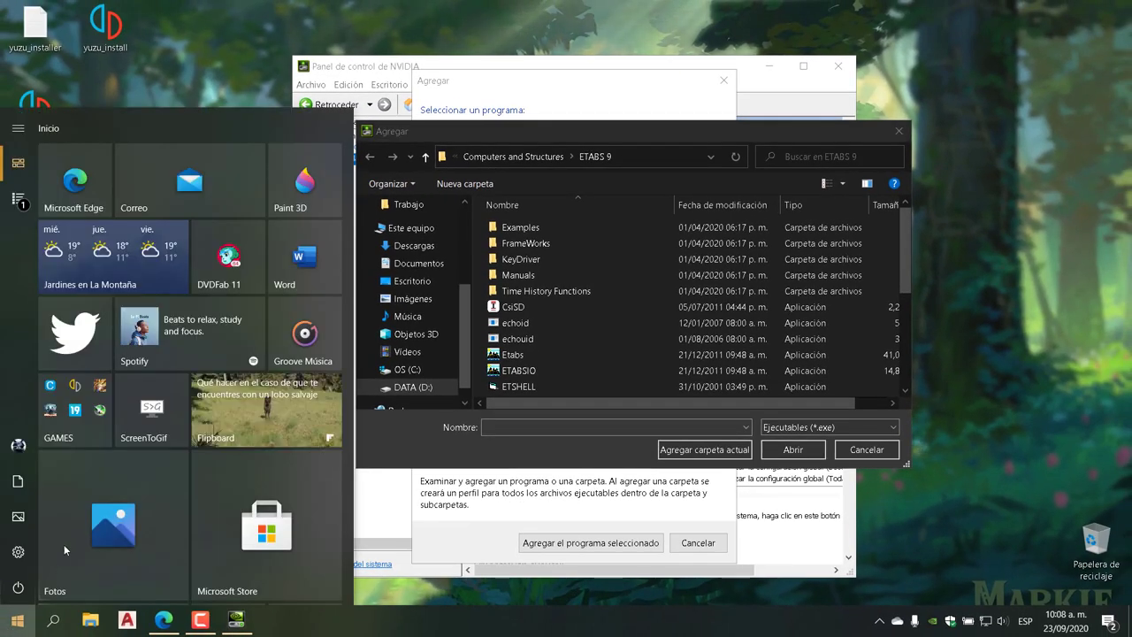
{"action": "left_click", "coordinate": [82, 430]}
{"action": "left_click", "coordinate": [150, 512]}
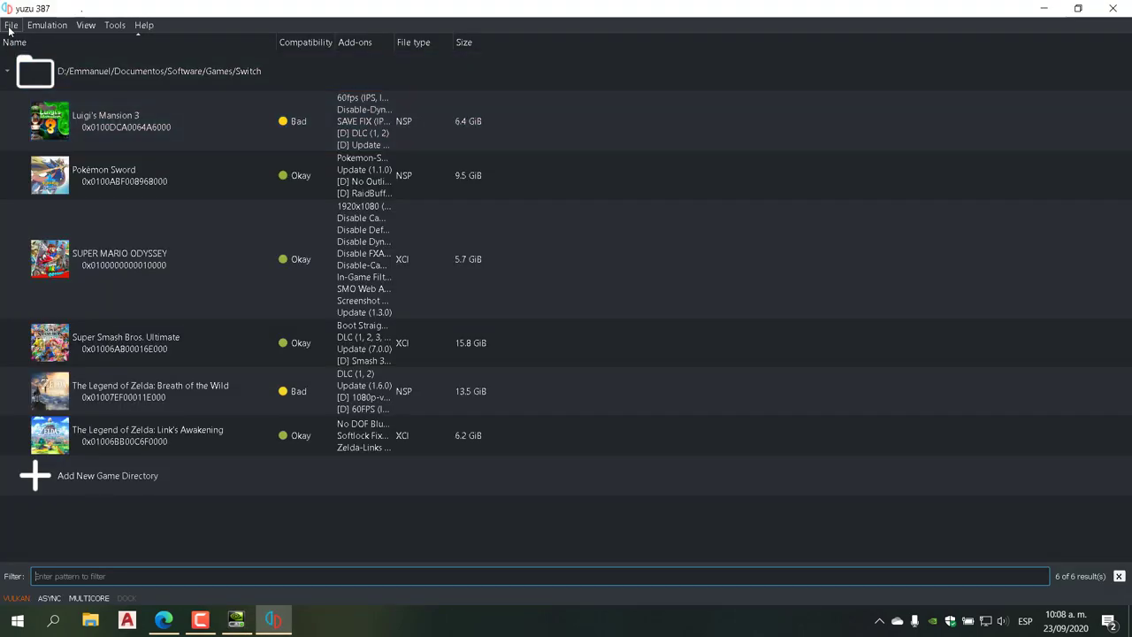
{"action": "left_click", "coordinate": [11, 27]}
{"action": "left_click", "coordinate": [54, 150]}
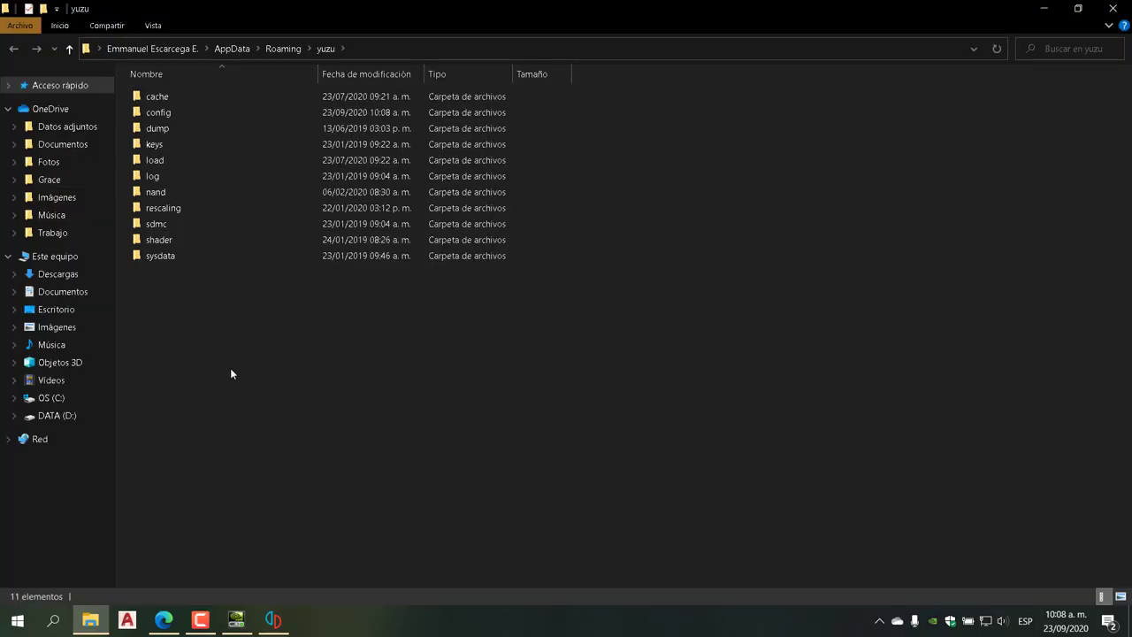
- Go to the yuzu-windows-msvc folder inside AppData\Local\yuzu
{"action": "left_click", "coordinate": [230, 49]}
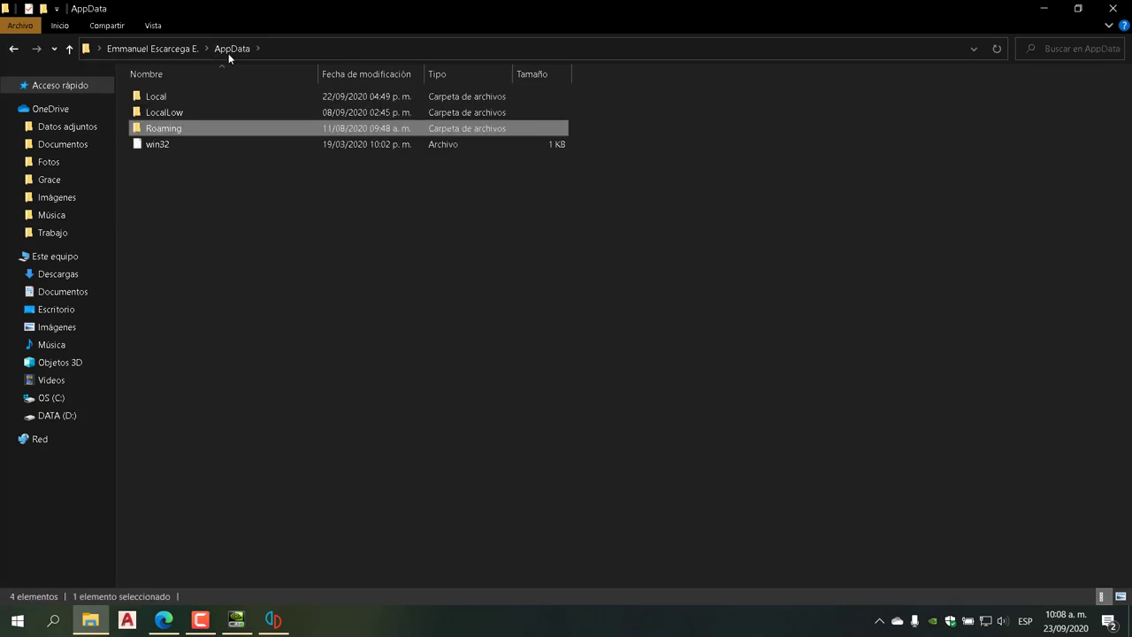
{"action": "double_click", "coordinate": [162, 99]}
{"action": "scroll", "coordinate": [218, 221], "scroll_direction": "down", "scroll_amount": 6}
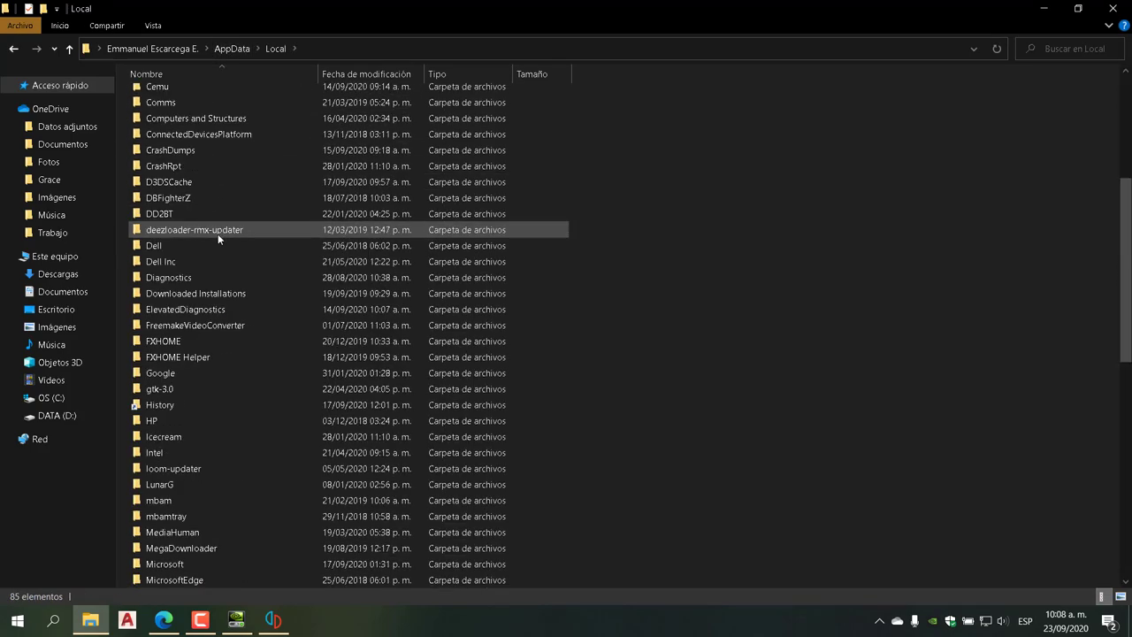
{"action": "scroll", "coordinate": [217, 232], "scroll_direction": "down", "scroll_amount": 12}
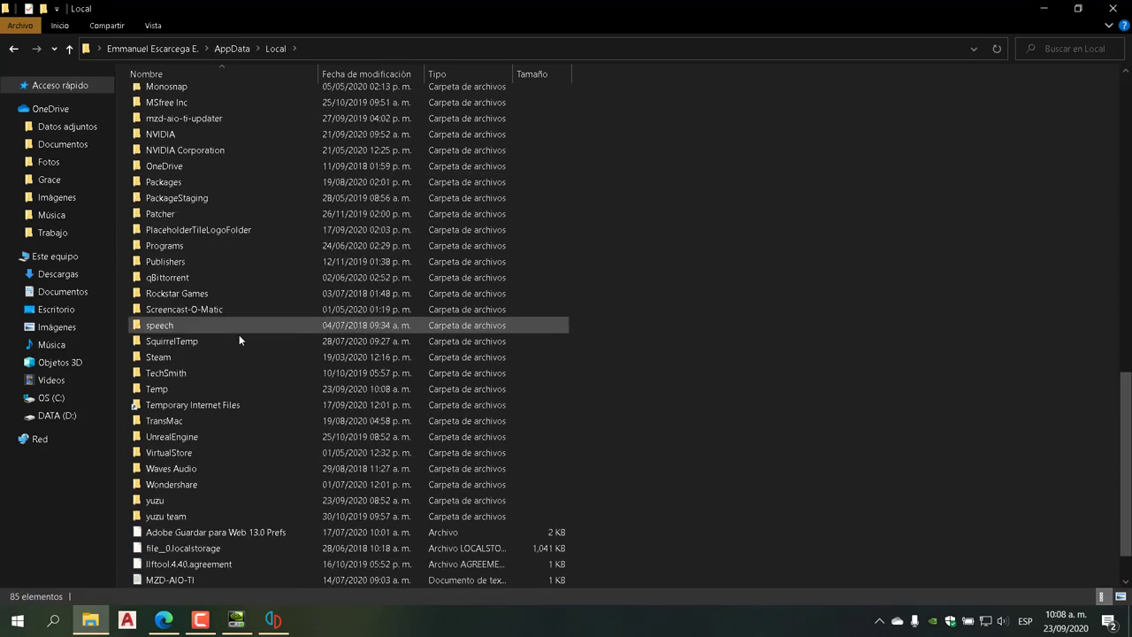
{"action": "double_click", "coordinate": [160, 501]}
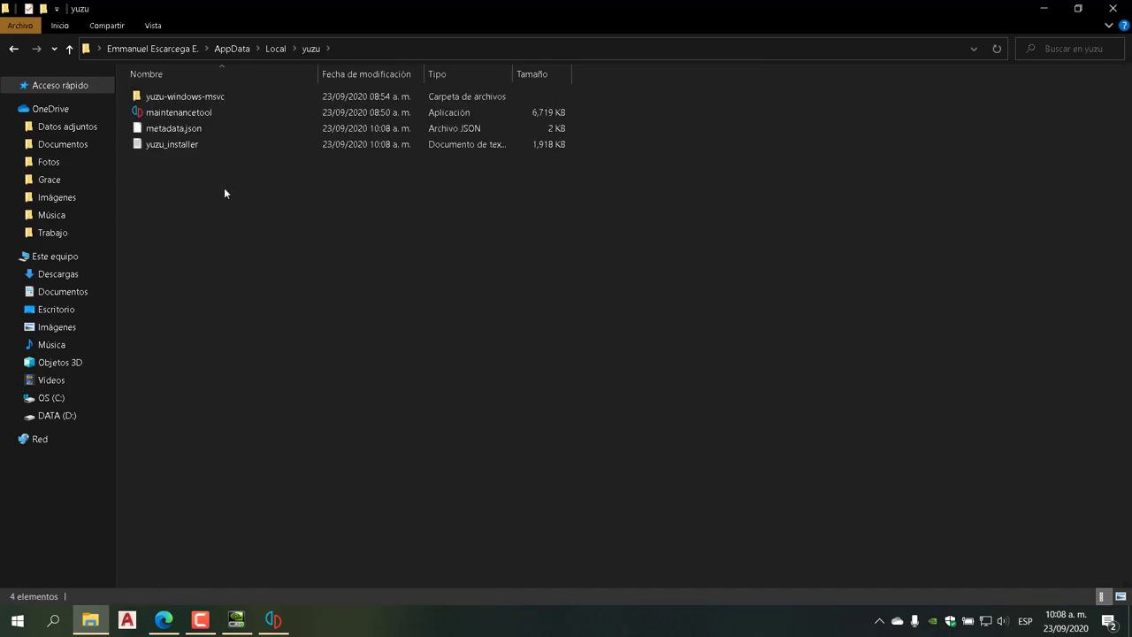
{"action": "double_click", "coordinate": [209, 98]}
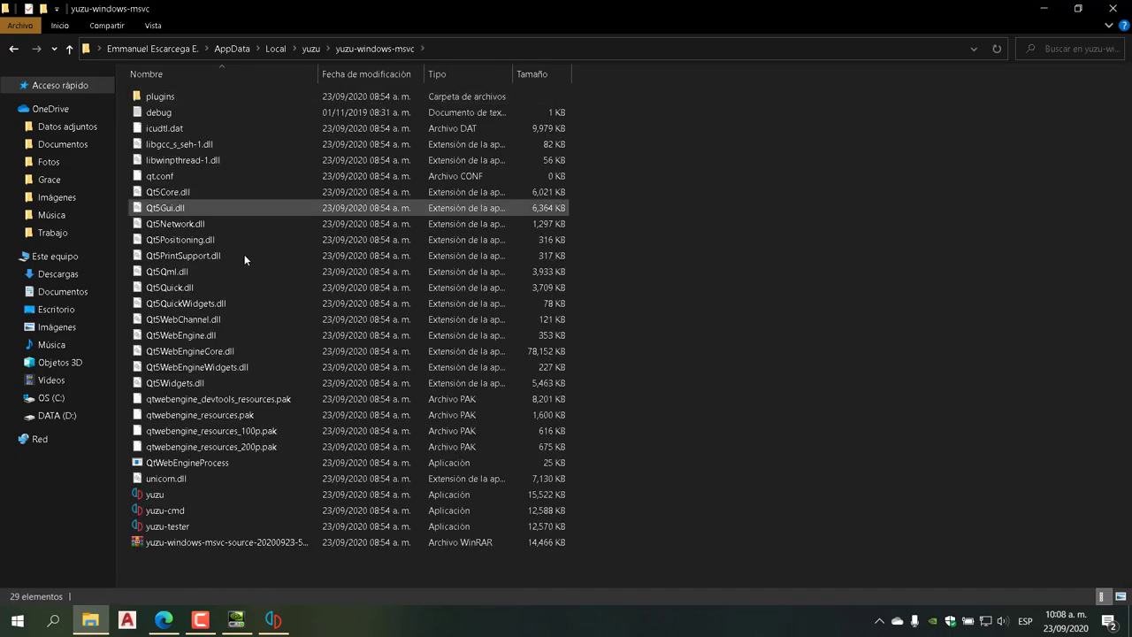
- Copy the full path of the yuzu-windows-msvc folder
{"action": "left_click", "coordinate": [439, 48]}
{"action": "key", "text": "super+c"}
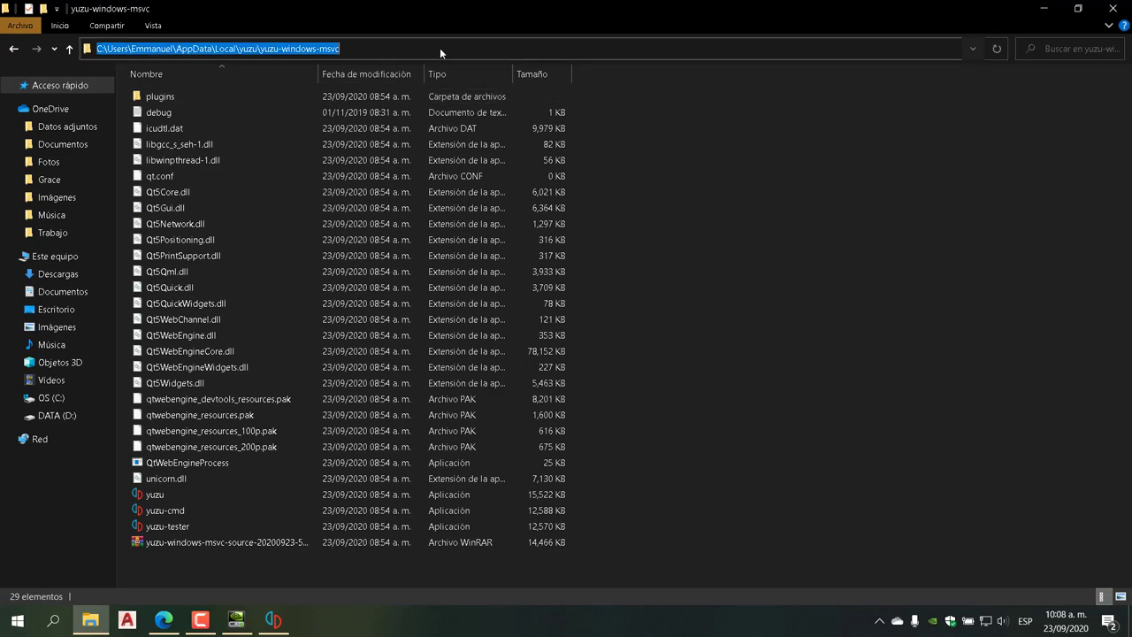
{"action": "right_click", "coordinate": [308, 50]}
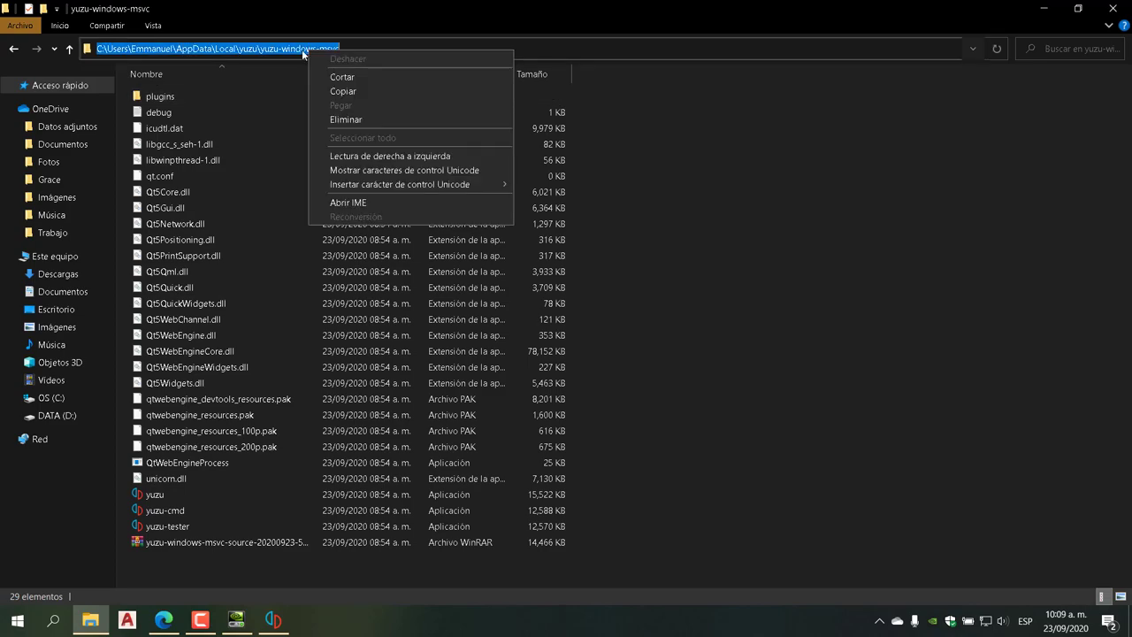
{"action": "left_click", "coordinate": [354, 91]}
- Back in the NVIDIA Control Panel, try picking the yuzu executable from the copied folder path, and cancel the file browser
{"action": "left_click", "coordinate": [236, 619]}
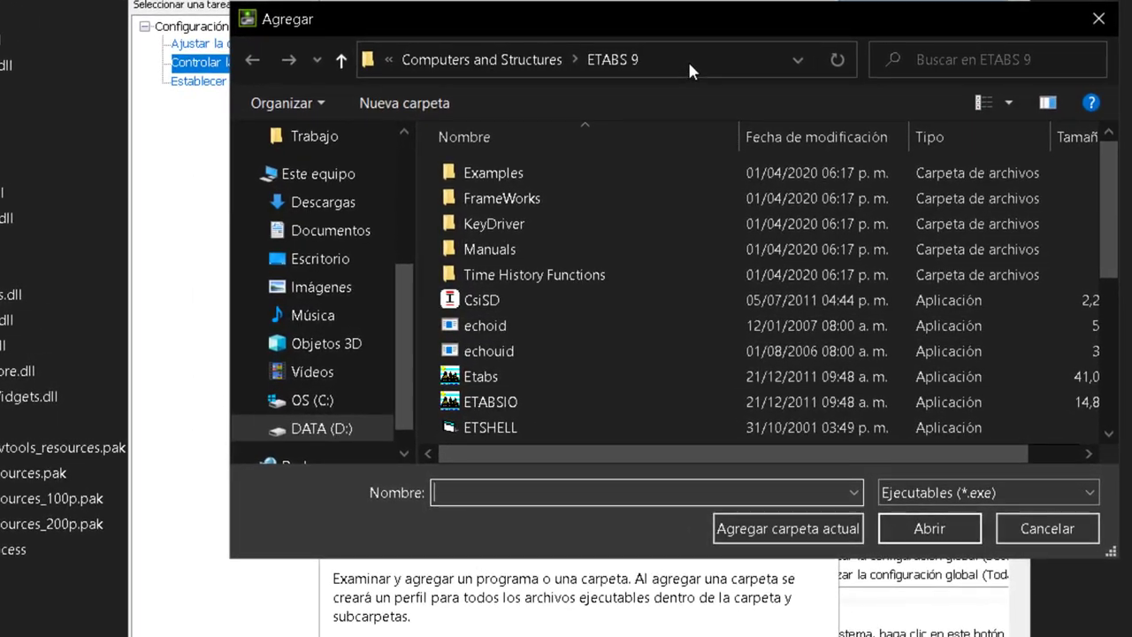
{"action": "left_click", "coordinate": [687, 59]}
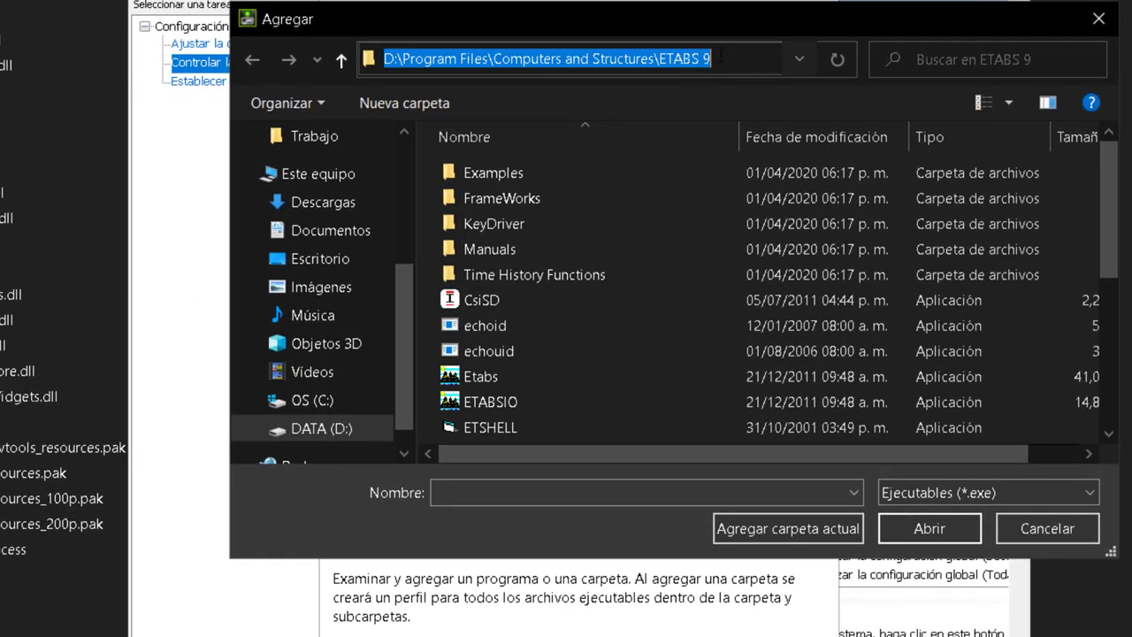
{"action": "right_click", "coordinate": [719, 57]}
{"action": "left_click", "coordinate": [790, 144]}
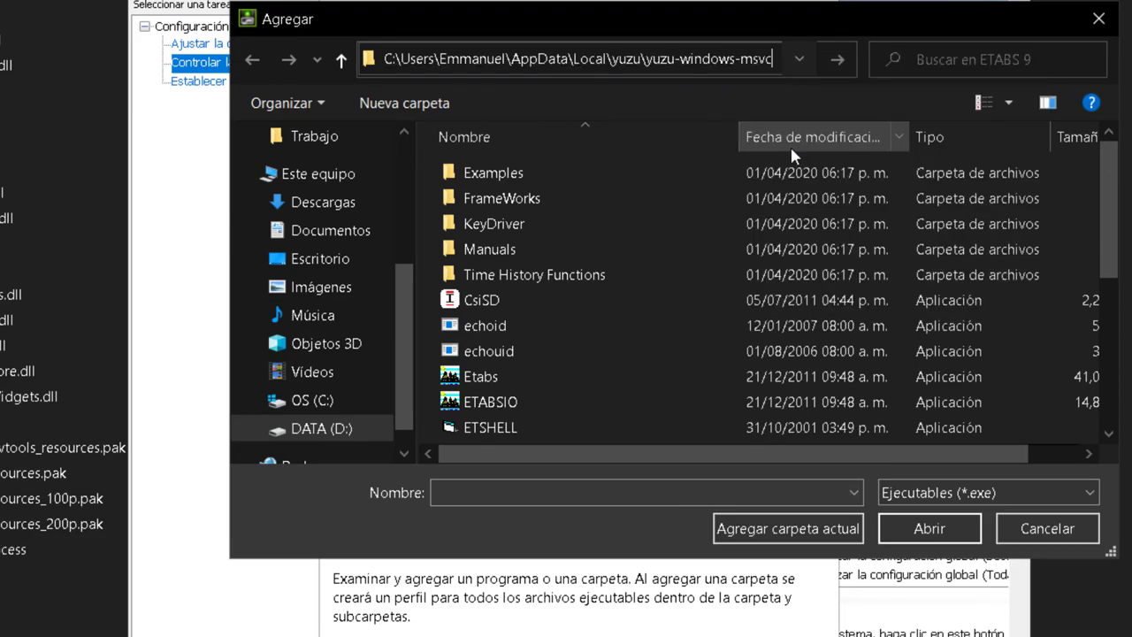
{"action": "key", "text": "Return"}
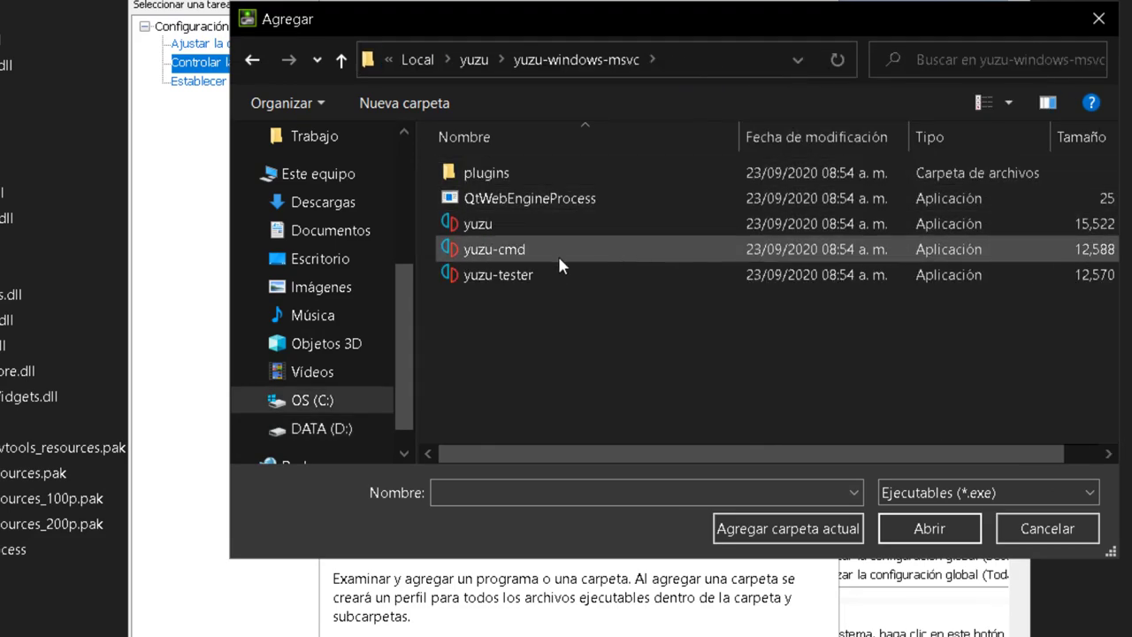
{"action": "left_click", "coordinate": [482, 226]}
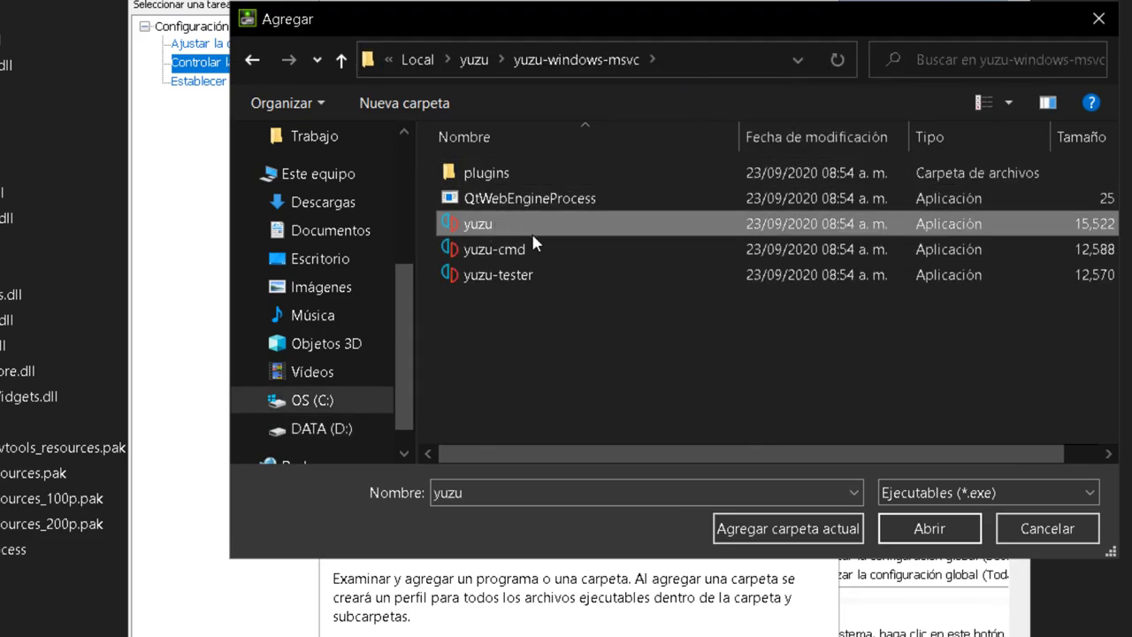
{"action": "left_click", "coordinate": [1039, 530]}
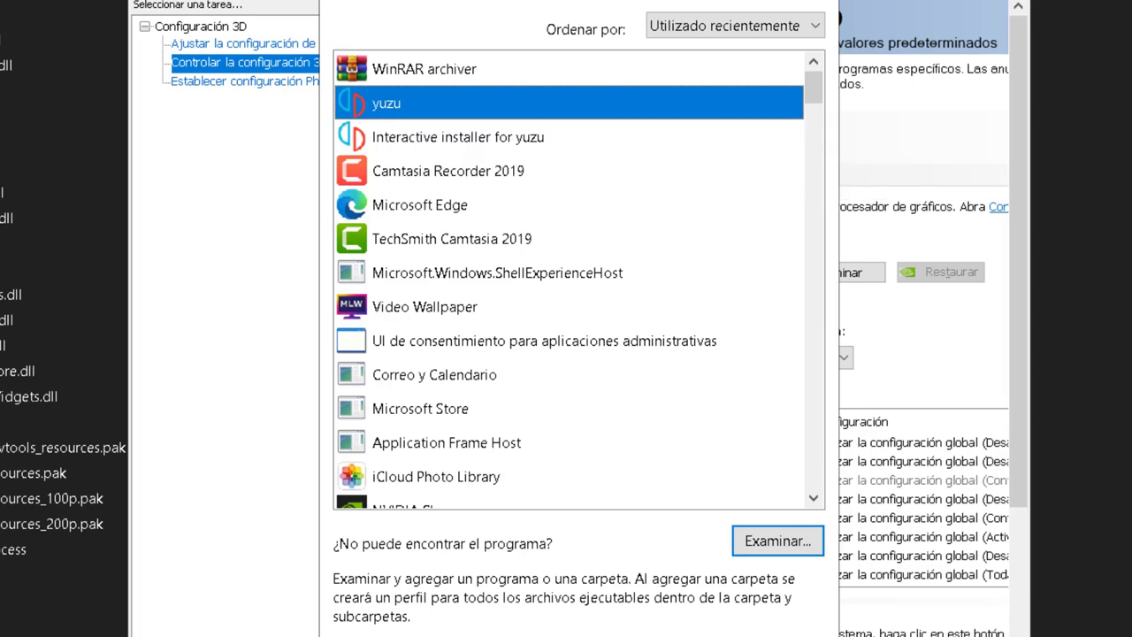
- Add the selected yuzu program to the customizable programs and look through its 3D functions
{"action": "key", "text": "Return"}
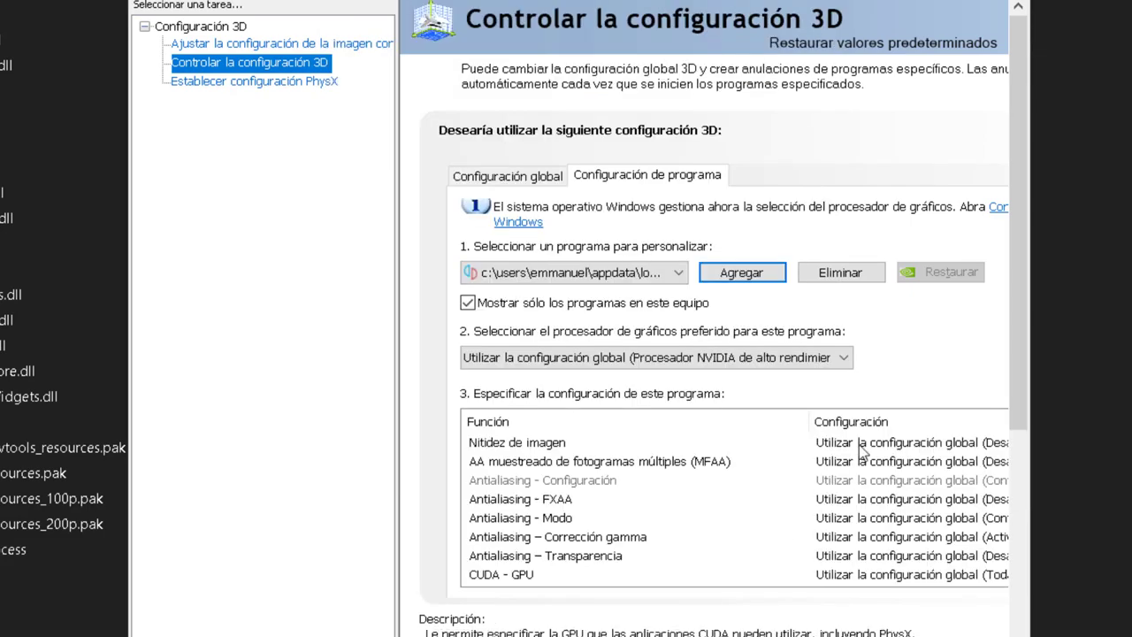
{"action": "scroll", "coordinate": [1019, 330], "scroll_direction": "down", "scroll_amount": 2}
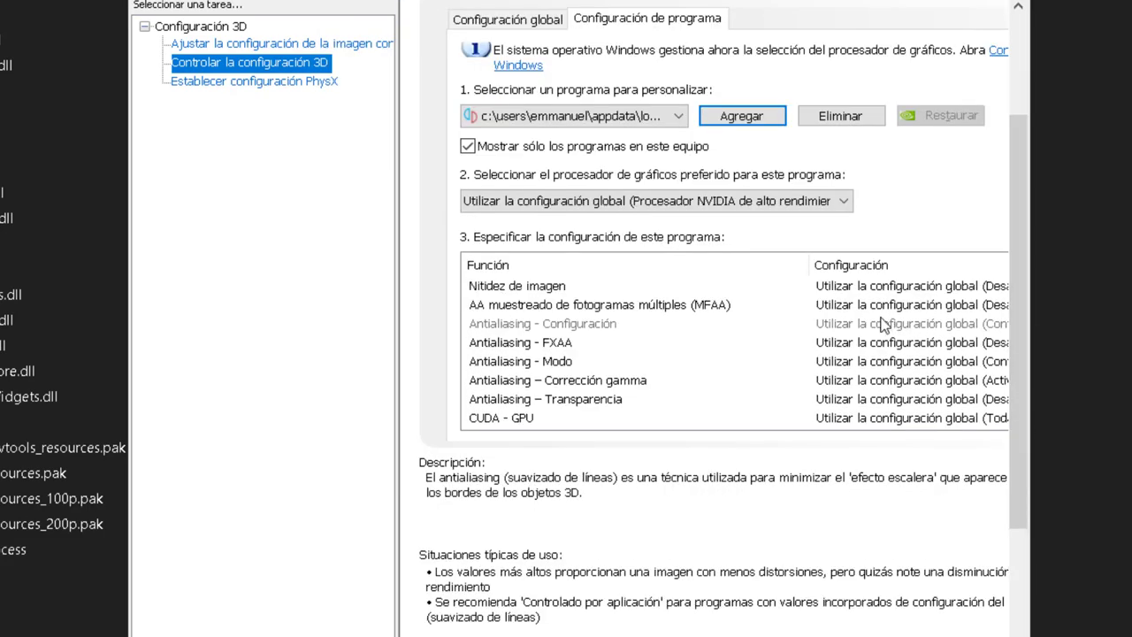
{"action": "scroll", "coordinate": [882, 328], "scroll_direction": "down", "scroll_amount": 4}
{"action": "scroll", "coordinate": [882, 327], "scroll_direction": "down", "scroll_amount": 1}
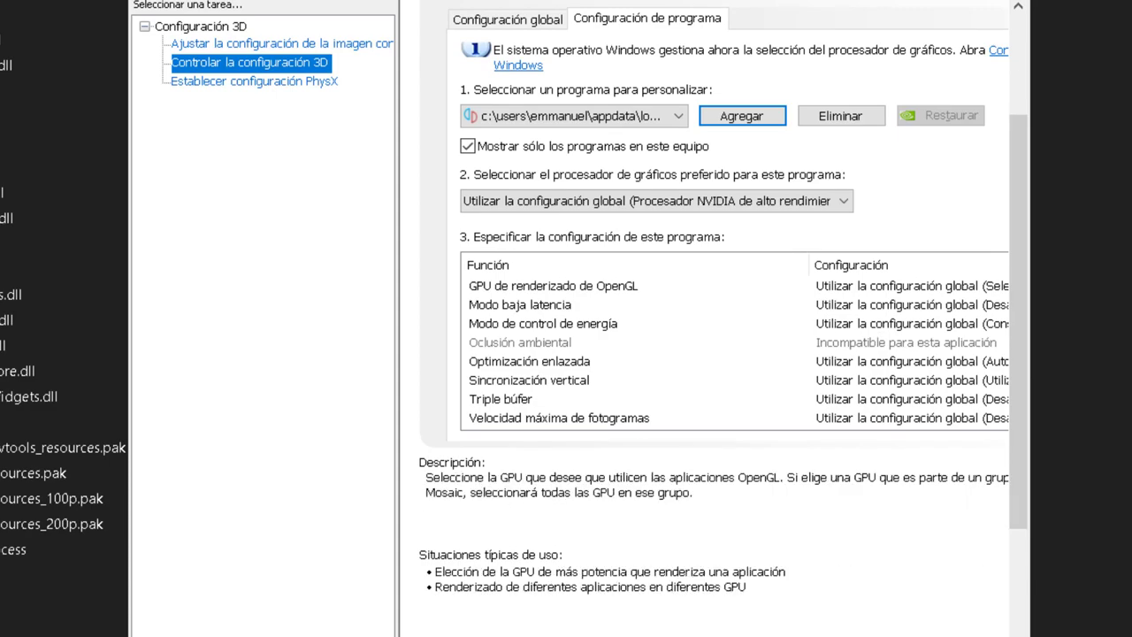
{"action": "left_click_drag", "start_coordinate": [1094, 84], "coordinate": [1127, 84]}
- Choose c:\yuzu pruebas\yuzu pruebas\yuzu.exe as the program to customize
{"action": "left_click", "coordinate": [663, 114]}
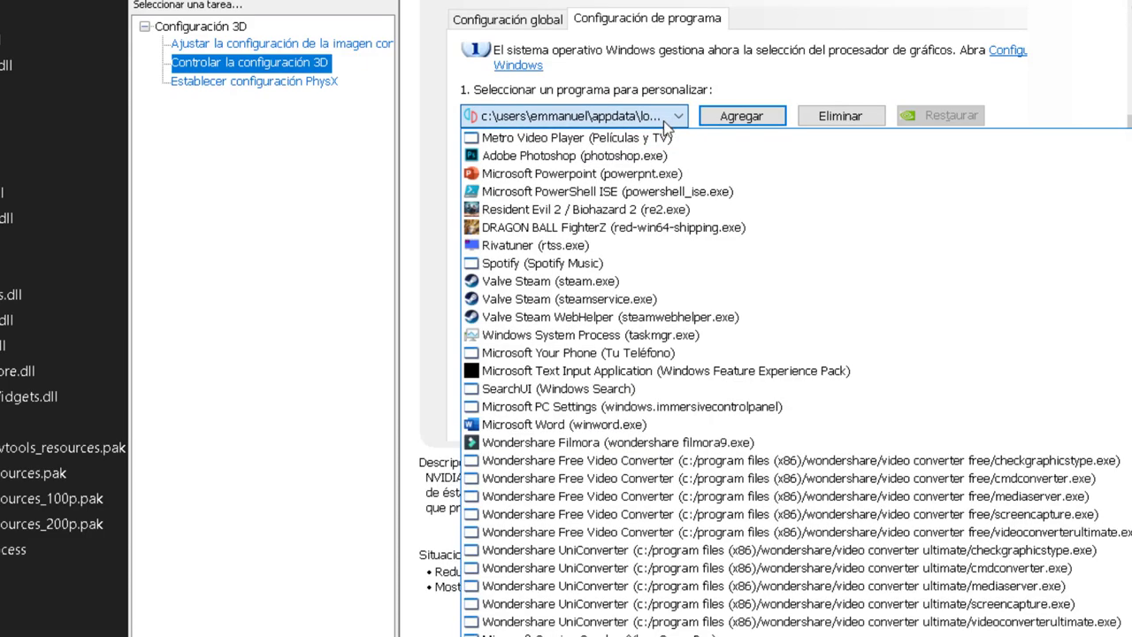
{"action": "scroll", "coordinate": [550, 174], "scroll_direction": "up", "scroll_amount": 10}
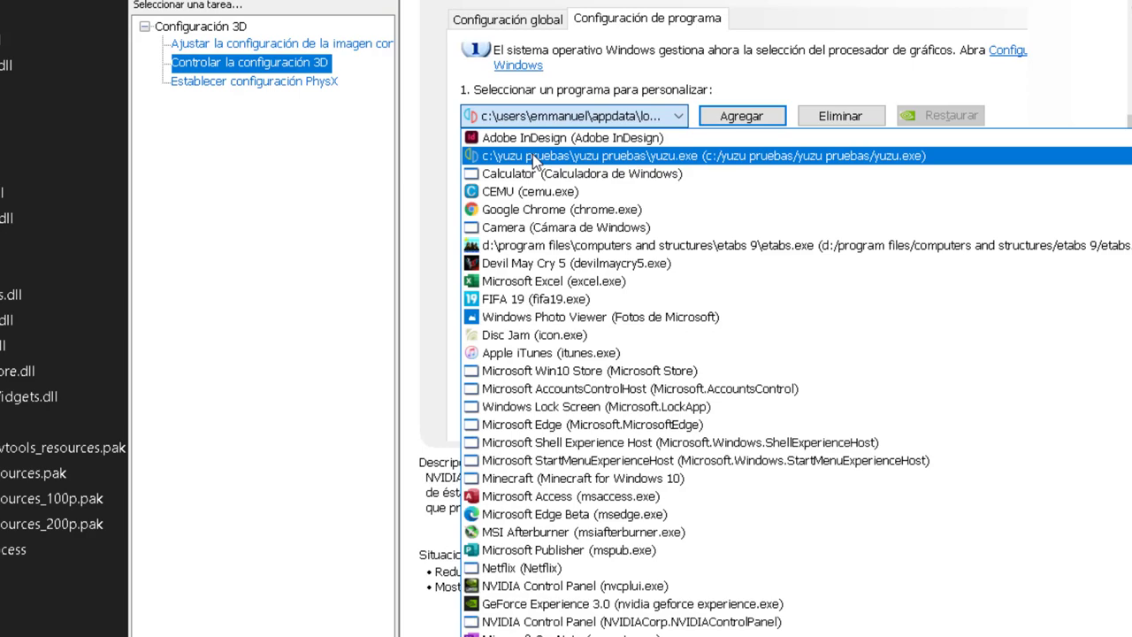
{"action": "left_click", "coordinate": [784, 157]}
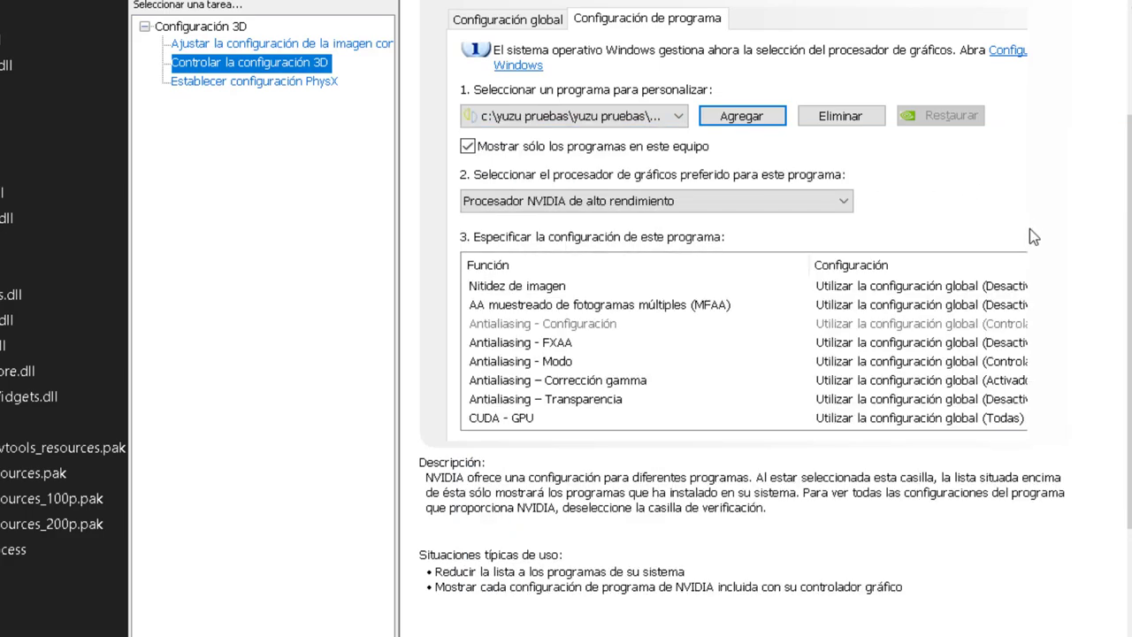
- Review this yuzu profile's preferred processor, OpenGL rendering GPU, power management, threaded optimization, vertical sync and triple buffering settings
{"action": "mouse_move", "coordinate": [899, 307]}
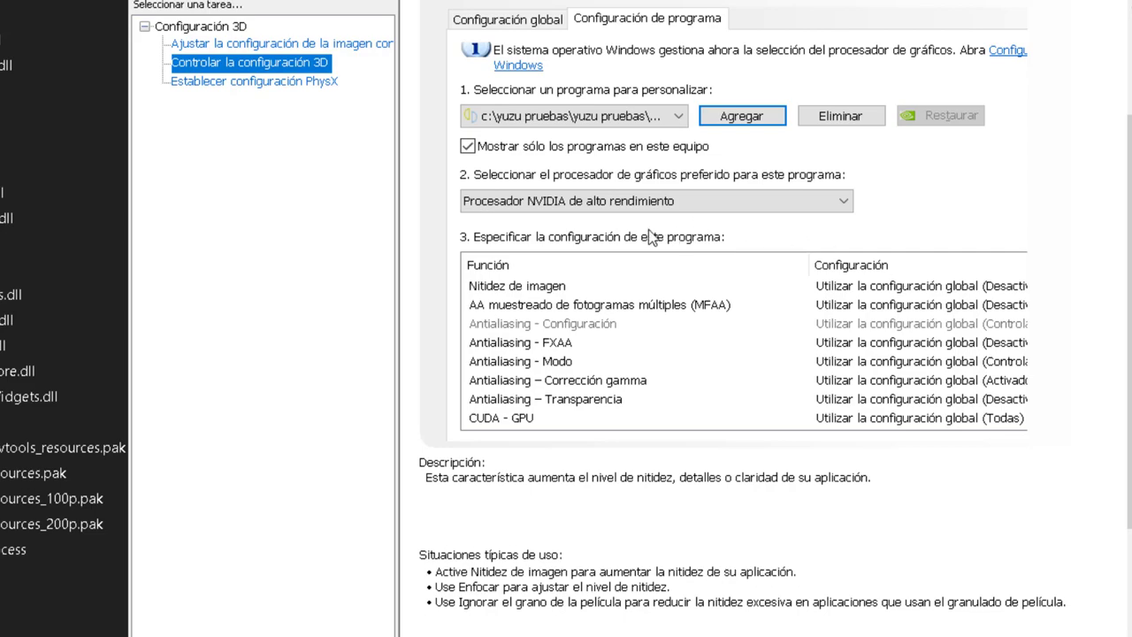
{"action": "mouse_move", "coordinate": [551, 211]}
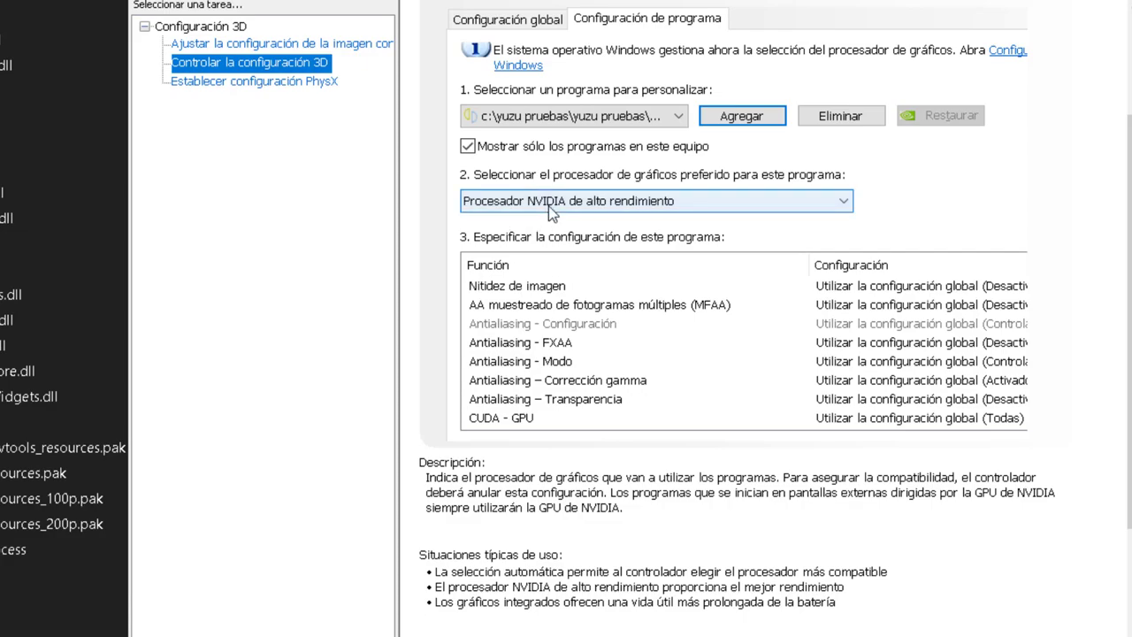
{"action": "scroll", "coordinate": [854, 292], "scroll_direction": "down", "scroll_amount": 1}
{"action": "scroll", "coordinate": [851, 297], "scroll_direction": "up", "scroll_amount": 1}
{"action": "scroll", "coordinate": [846, 304], "scroll_direction": "down", "scroll_amount": 3}
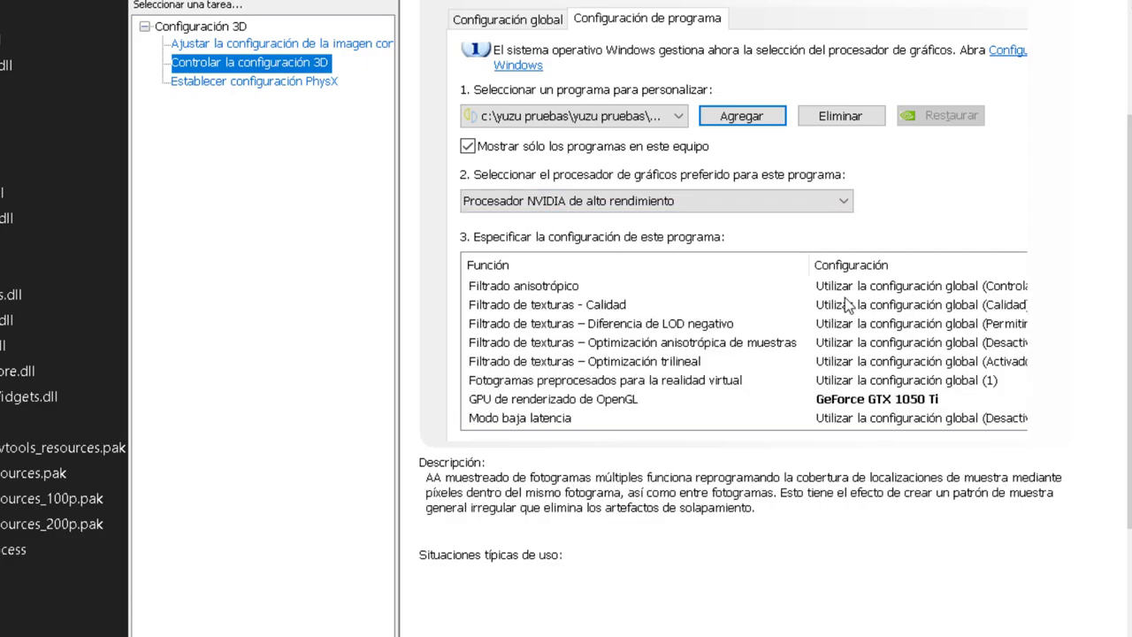
{"action": "scroll", "coordinate": [846, 303], "scroll_direction": "down", "scroll_amount": 3}
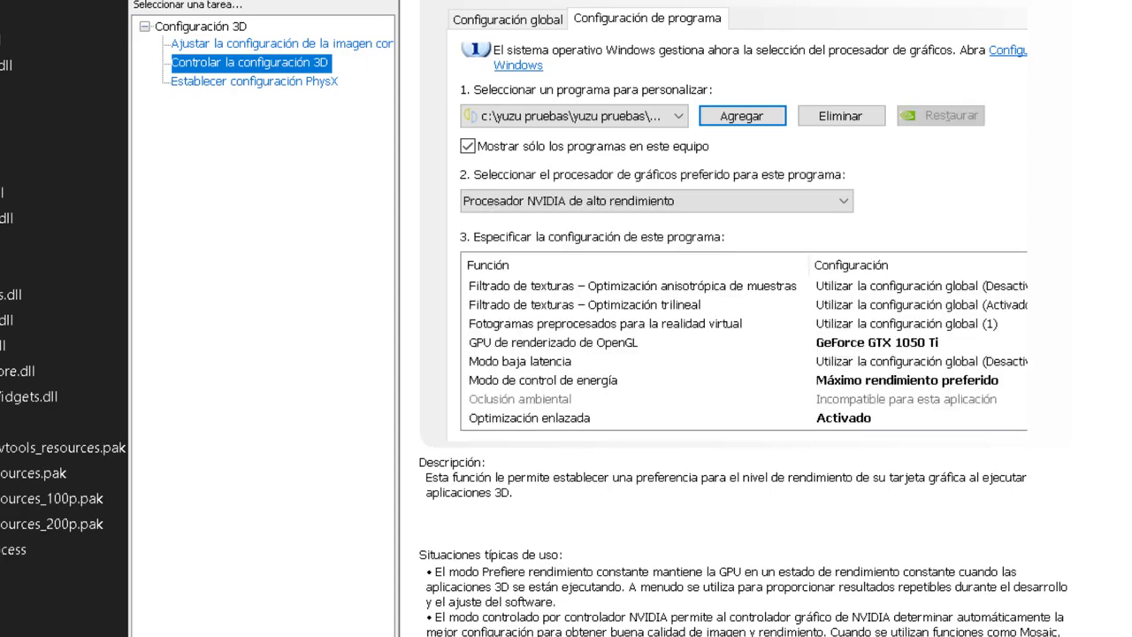
{"action": "left_click", "coordinate": [587, 381]}
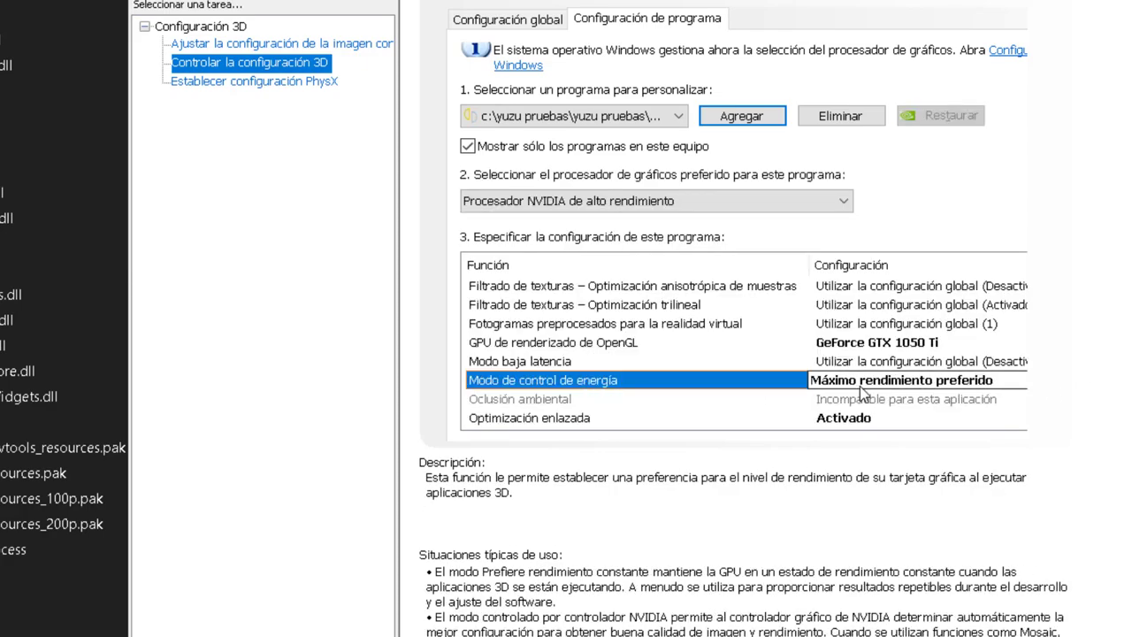
{"action": "left_click", "coordinate": [572, 421]}
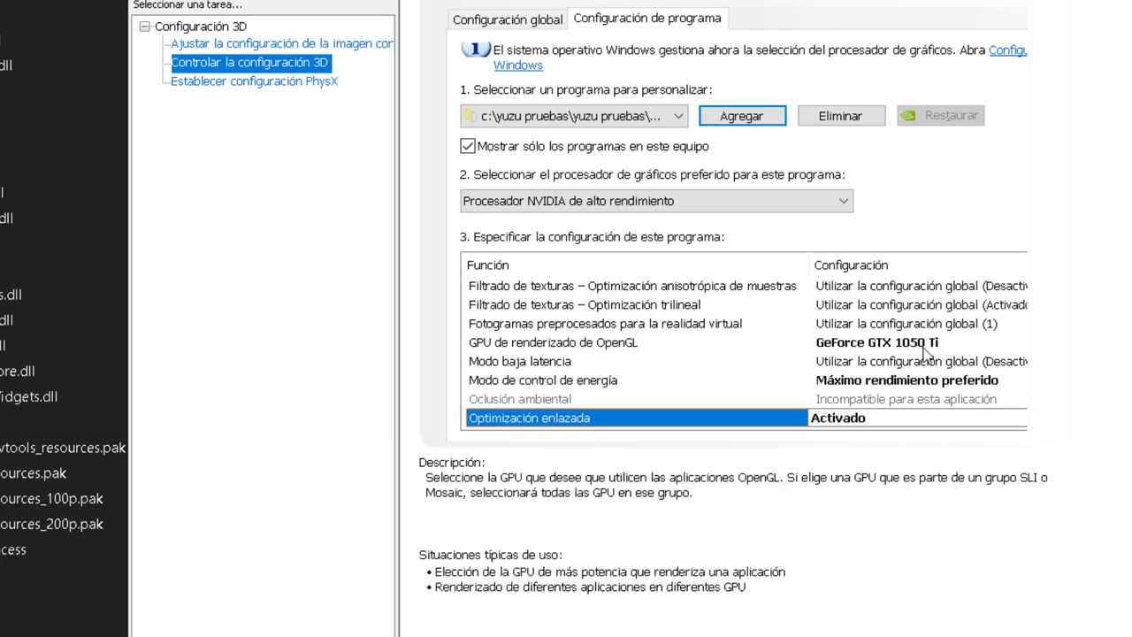
{"action": "scroll", "coordinate": [575, 395], "scroll_direction": "down", "scroll_amount": 1}
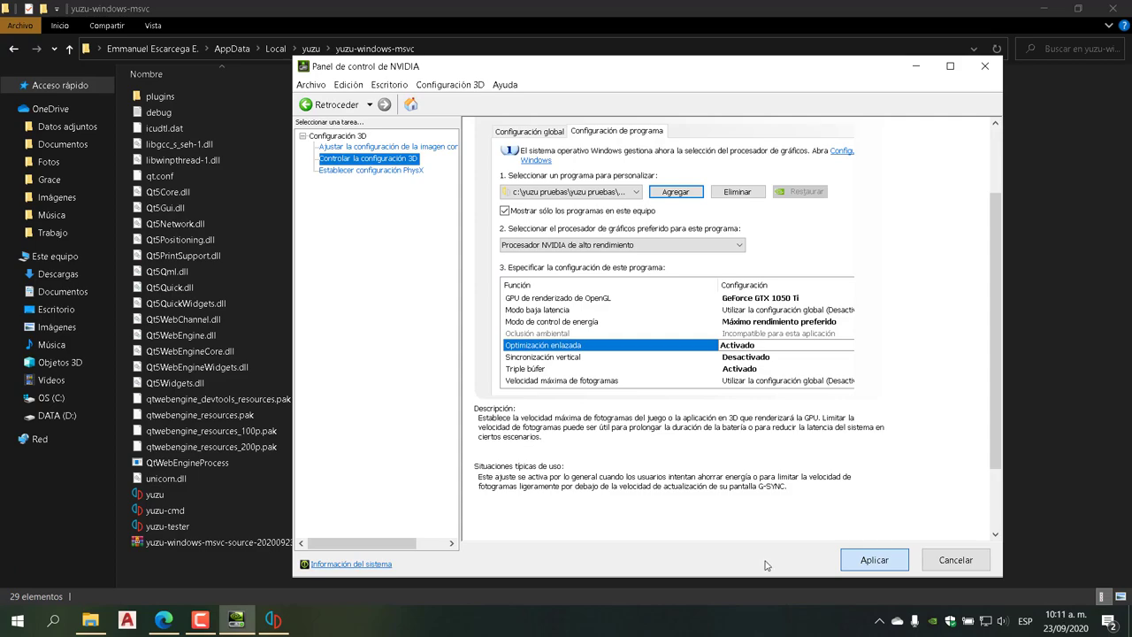
- Close the NVIDIA Control Panel, the yuzu-windows-msvc folder window and yuzu
{"action": "left_click", "coordinate": [985, 67]}
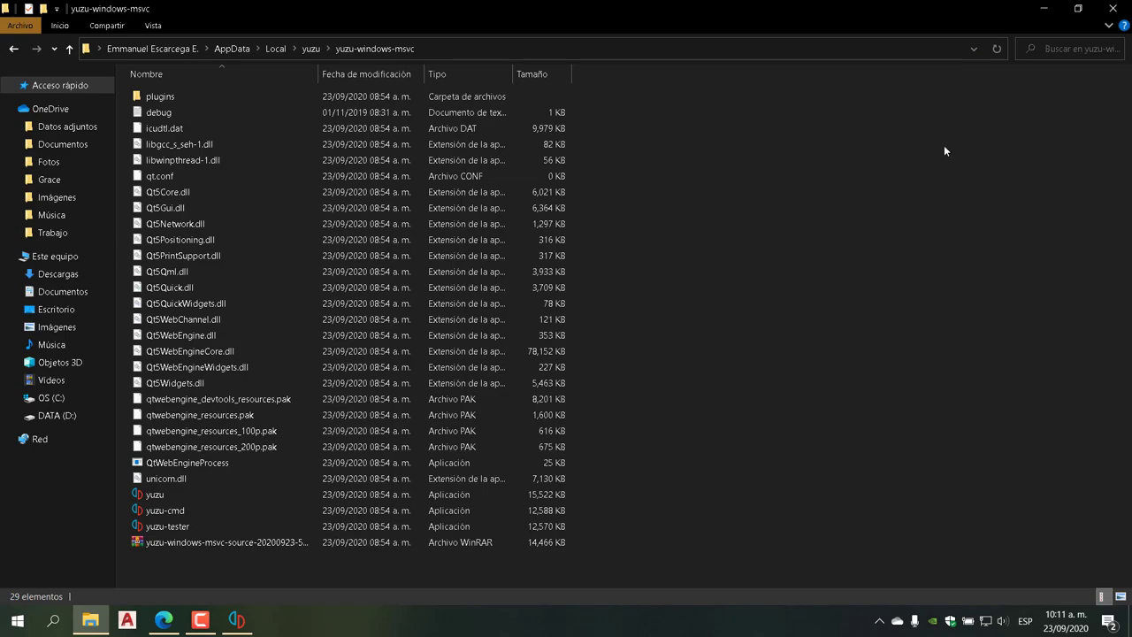
{"action": "left_click", "coordinate": [1104, 12]}
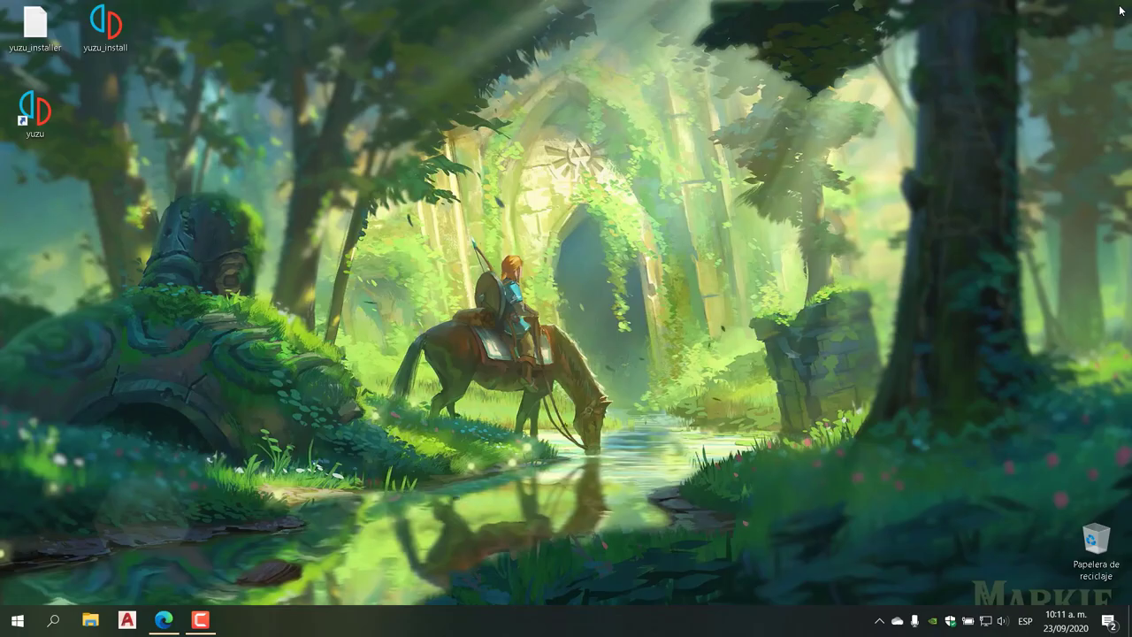
{"action": "left_click", "coordinate": [1114, 7]}
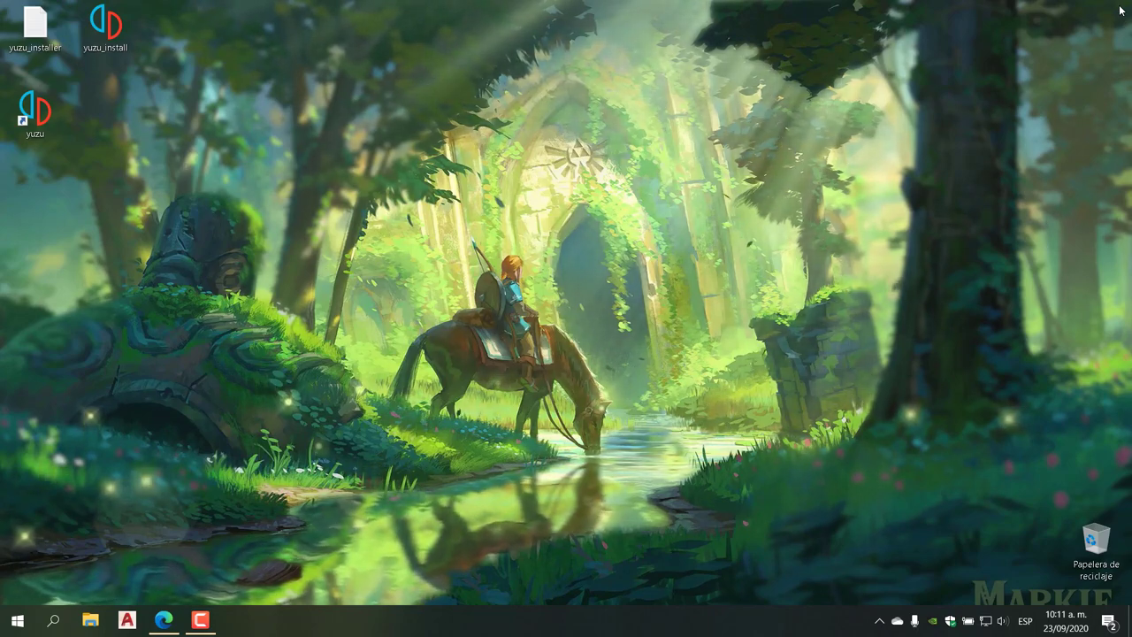
- Review the Windows power plans, including Máximo rendimiento, in the additional power settings, and close the power windows
{"action": "key", "text": "super"}
{"action": "key", "text": "super+x"}
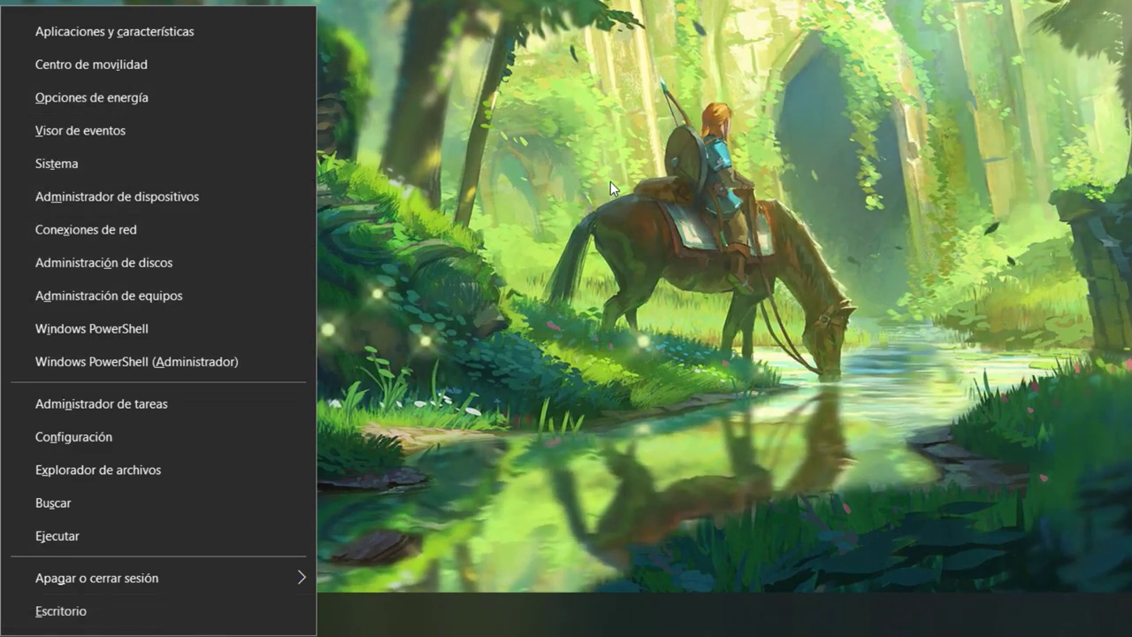
{"action": "key", "text": "Escape"}
{"action": "key", "text": "super+x"}
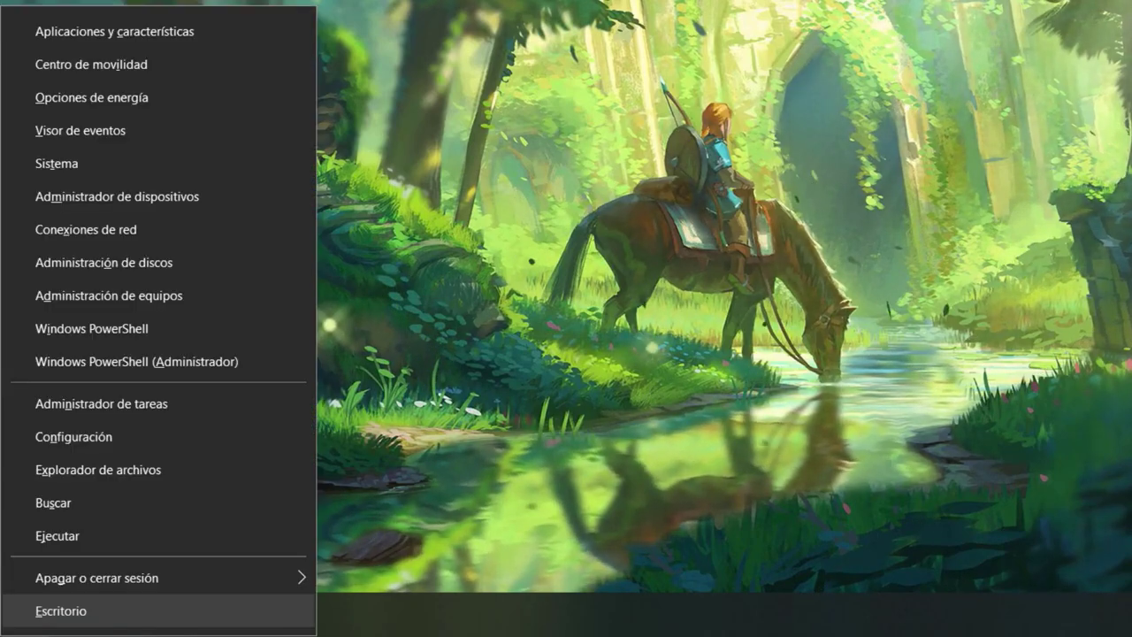
{"action": "left_click", "coordinate": [108, 101]}
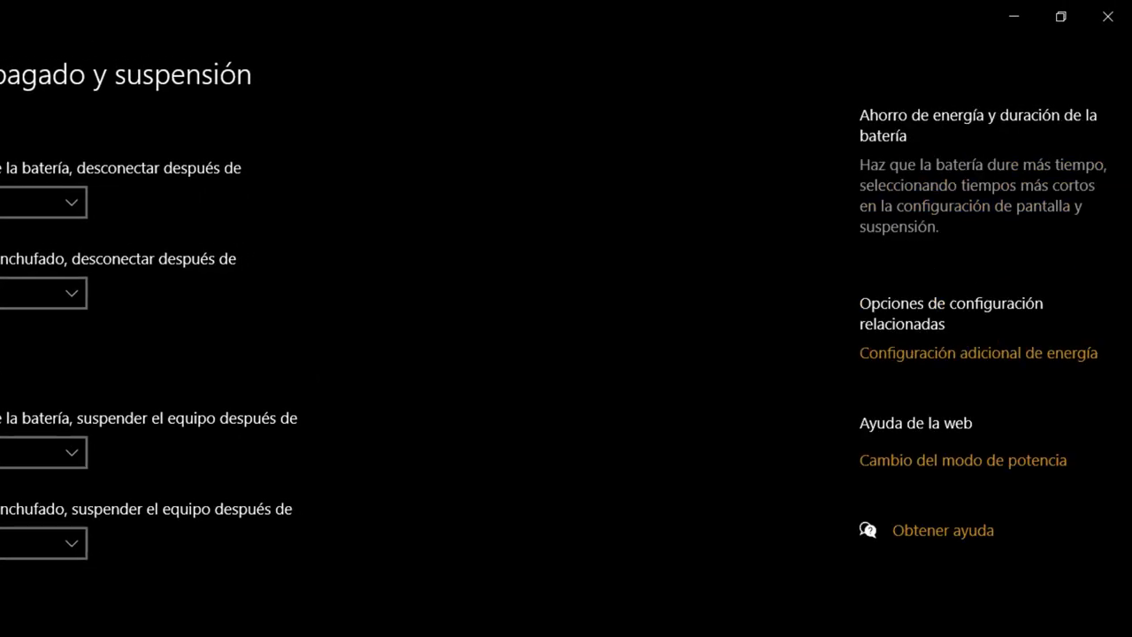
{"action": "left_click", "coordinate": [984, 354]}
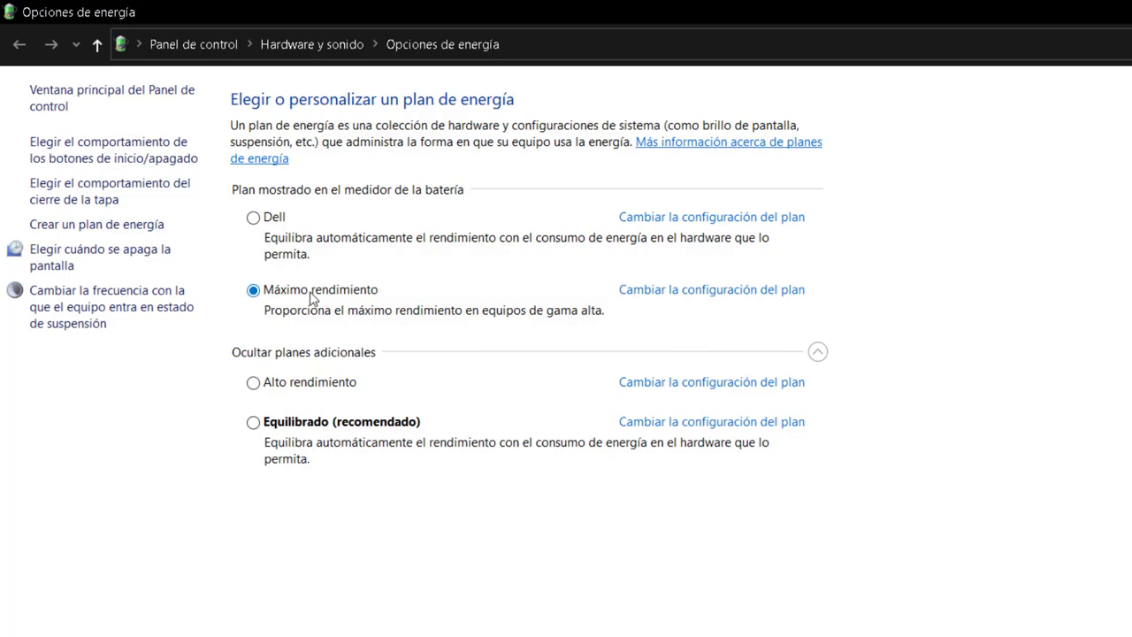
{"action": "left_click", "coordinate": [1113, 11]}
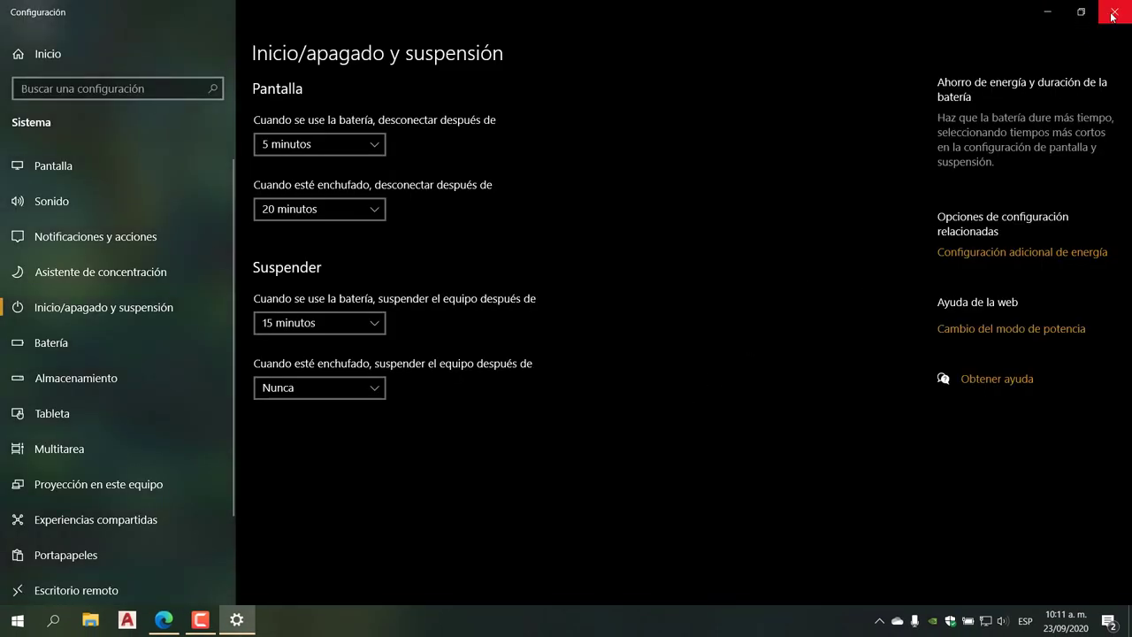
{"action": "left_click", "coordinate": [1112, 11]}
{"action": "left_click", "coordinate": [35, 111]}
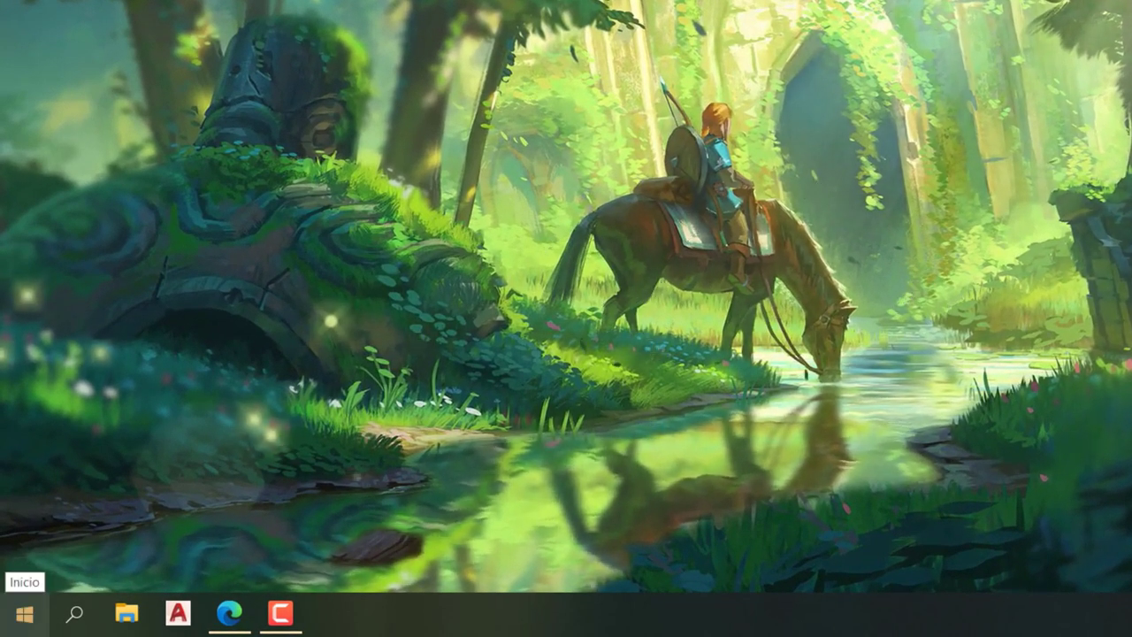
- Open the performance options from the advanced system settings and review the customized visual effects
{"action": "right_click", "coordinate": [23, 612]}
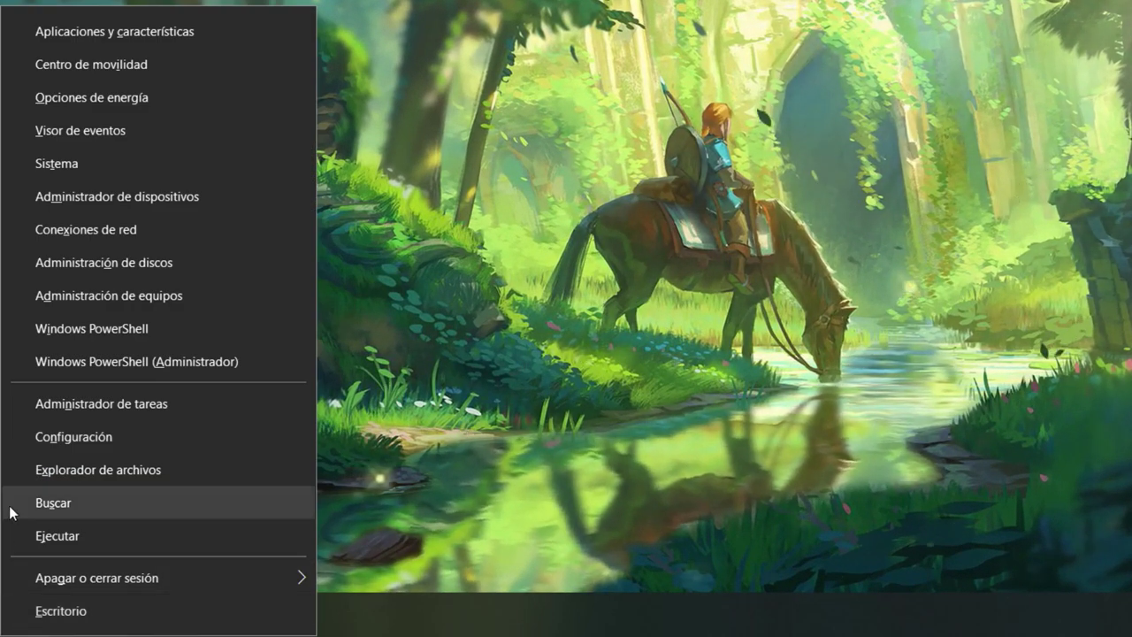
{"action": "left_click", "coordinate": [62, 168]}
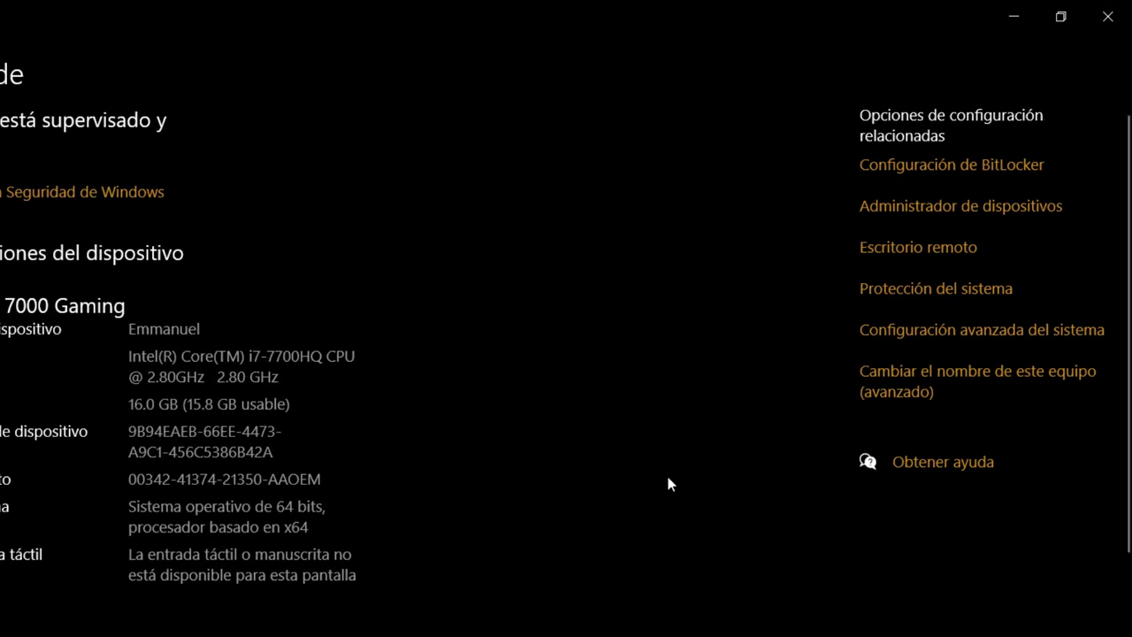
{"action": "left_click", "coordinate": [936, 332]}
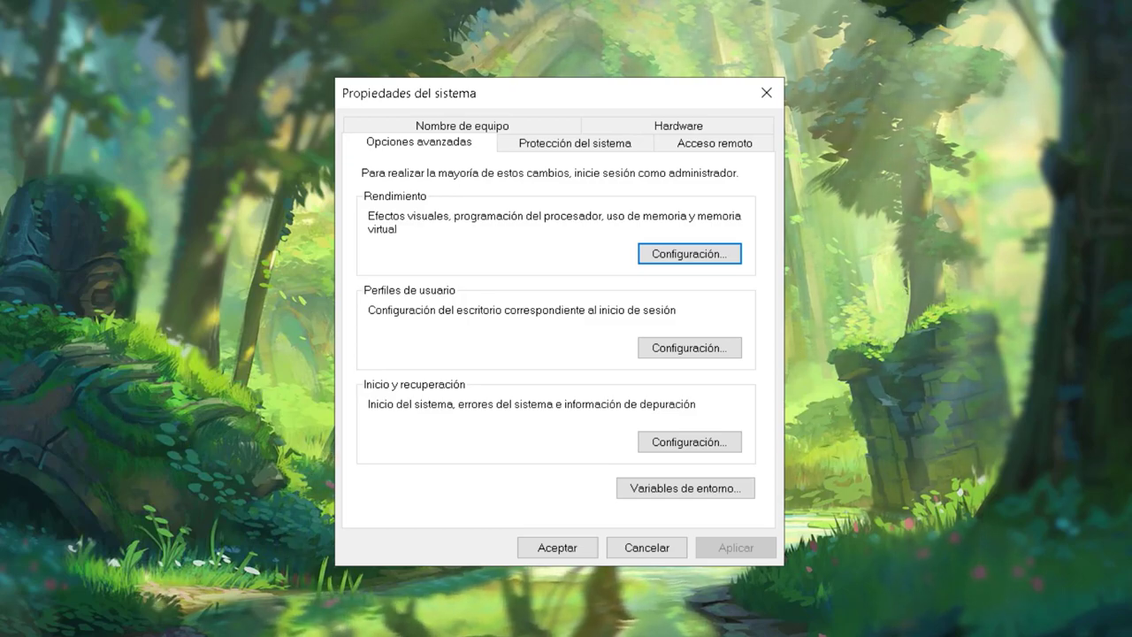
{"action": "key", "text": "Return"}
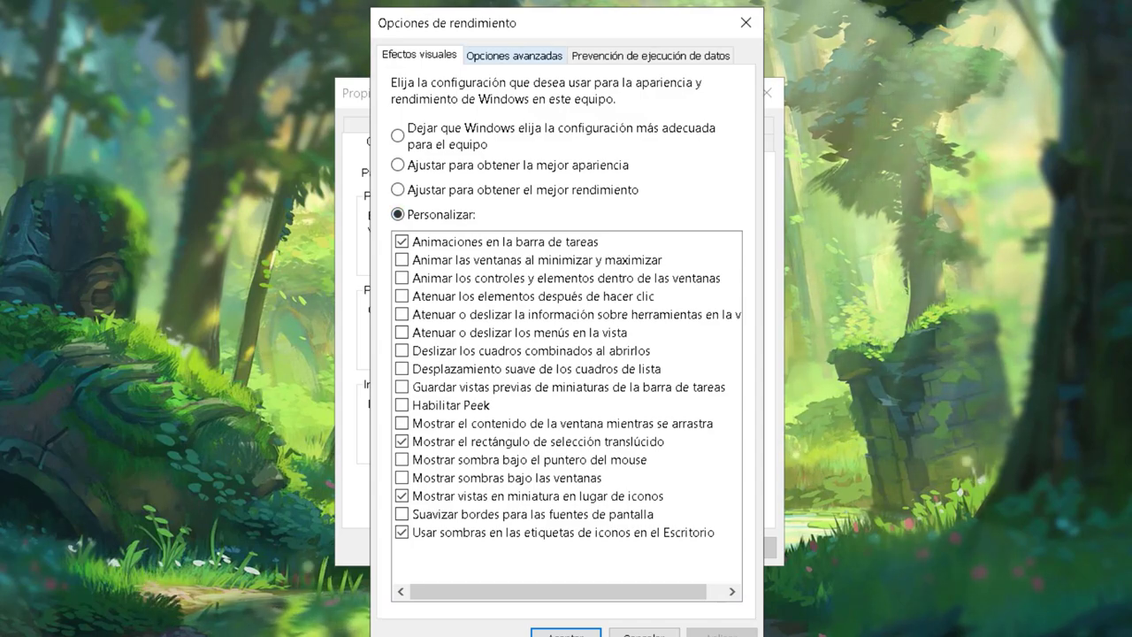
- Review the processor scheduling and the paging file sizes of drives C: and D:, and accept the open system dialogs
{"action": "key", "text": "ctrl+Tab"}
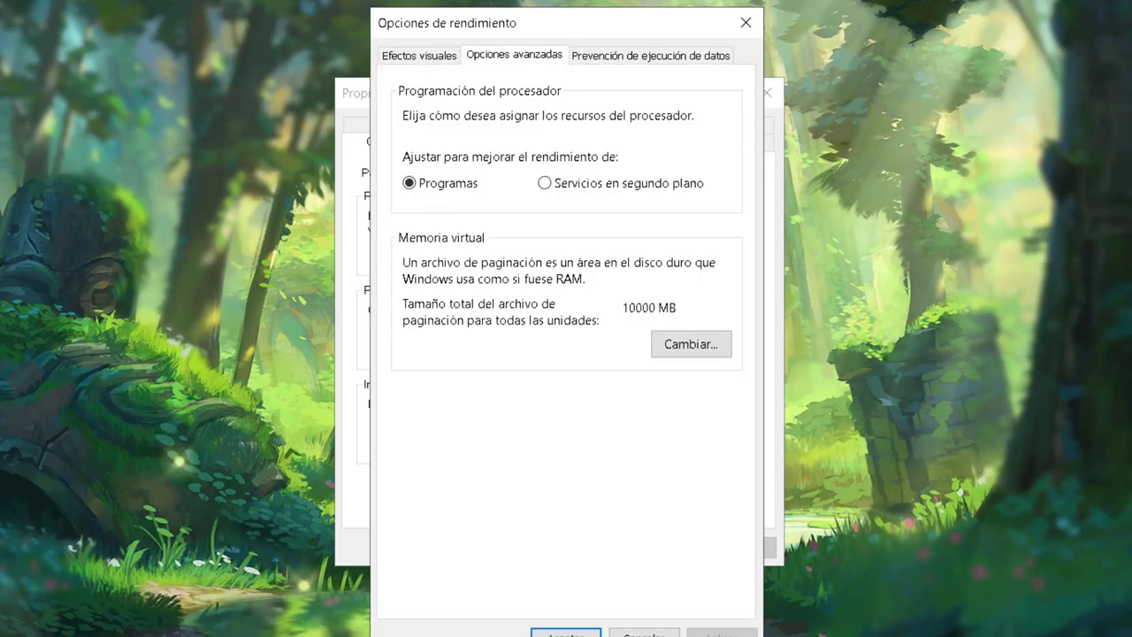
{"action": "key", "text": "Tab"}
{"action": "key", "text": "Tab"}
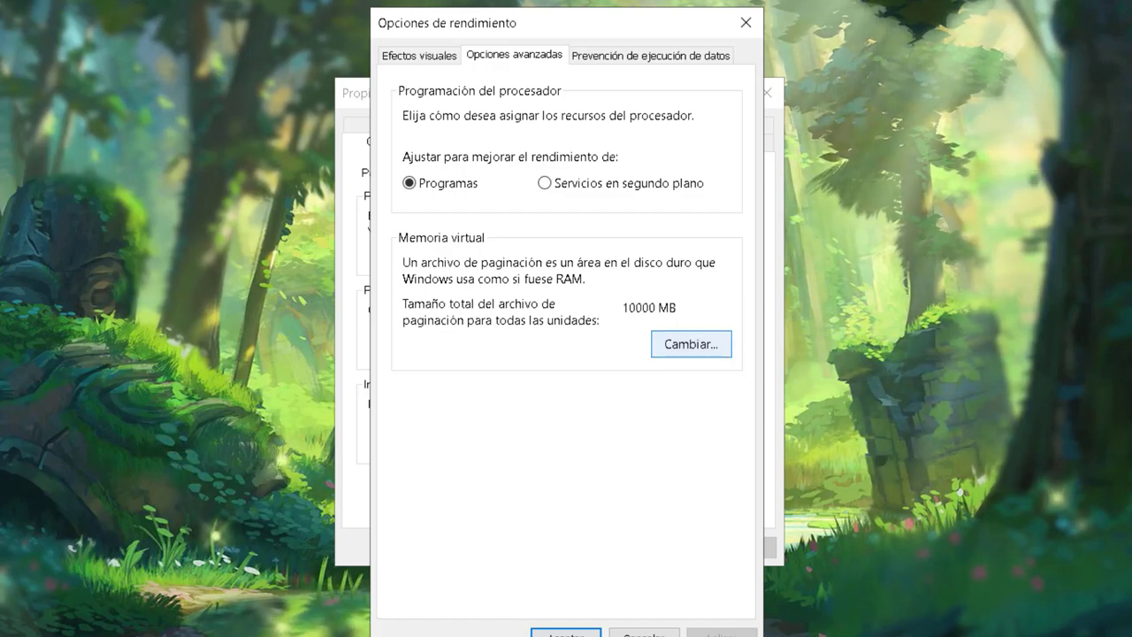
{"action": "key", "text": "Return"}
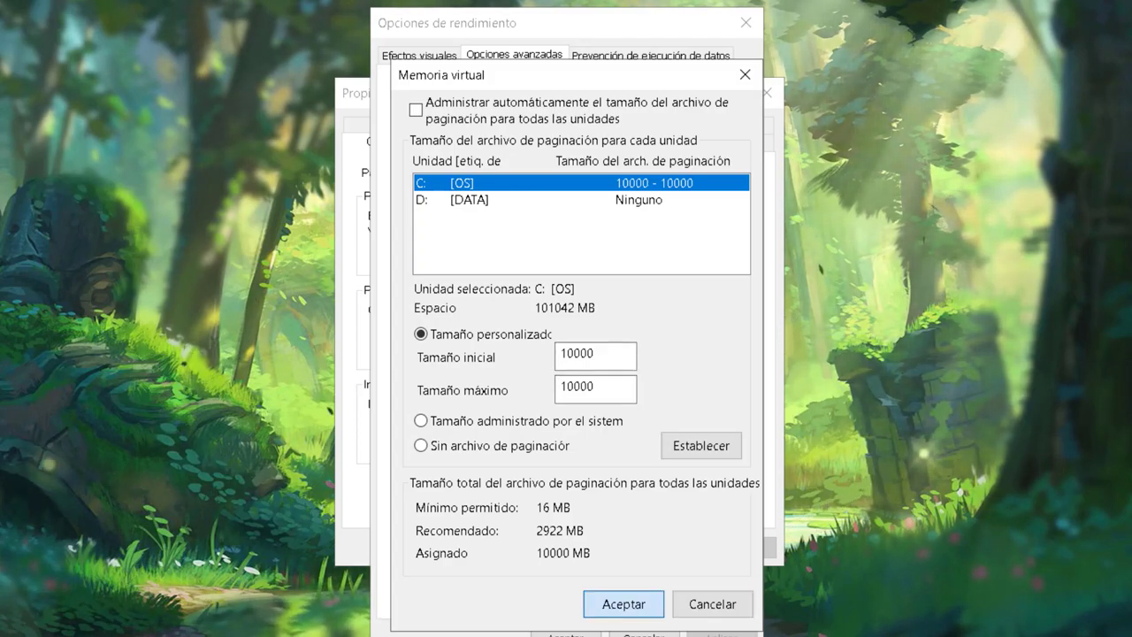
{"action": "key", "text": "Return"}
{"action": "key", "text": "Return"}
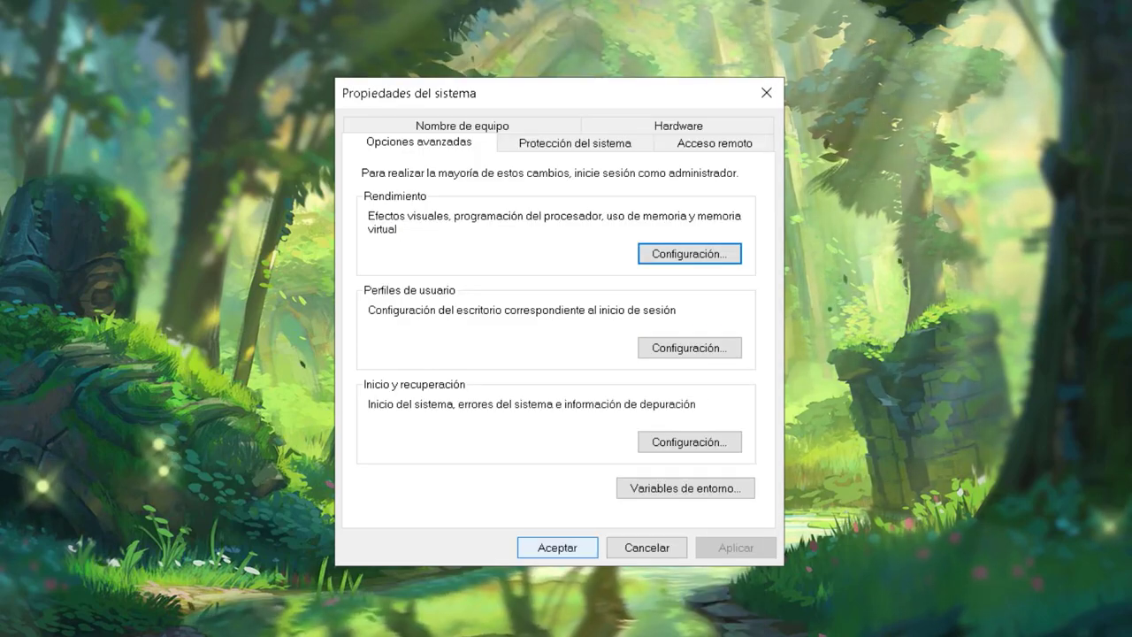
{"action": "key", "text": "Return"}
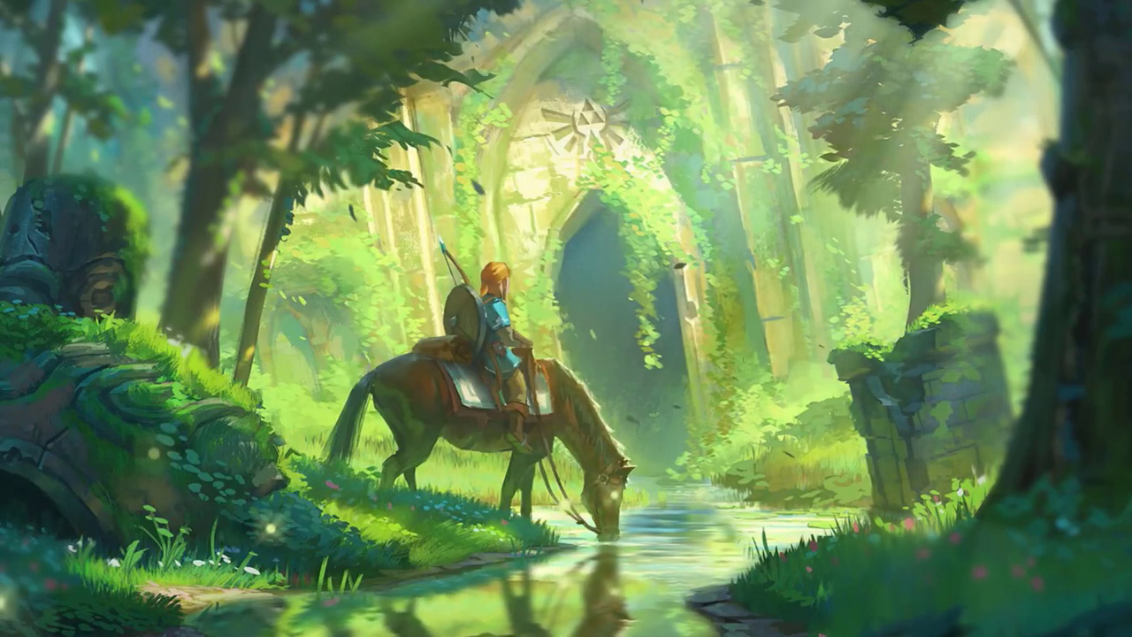